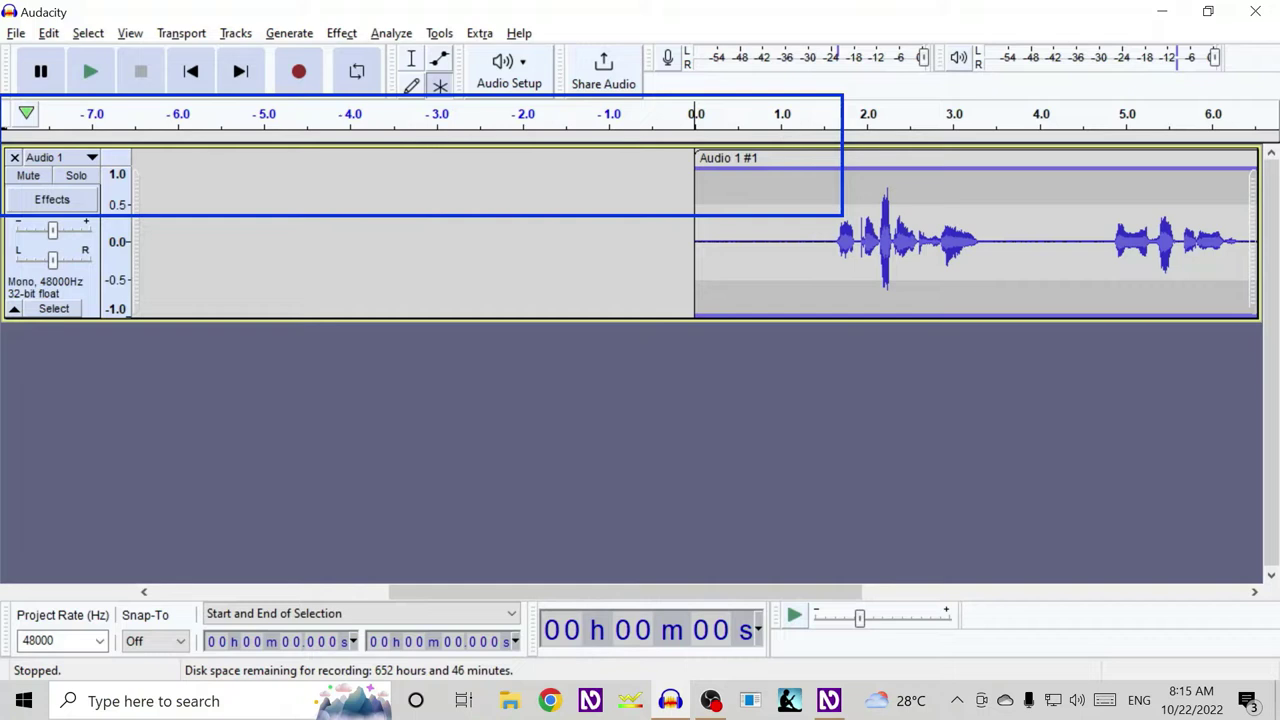
Play the voice recording from its start and place the cursor at 3.625 s, in the pause after the first phrase
key(space)
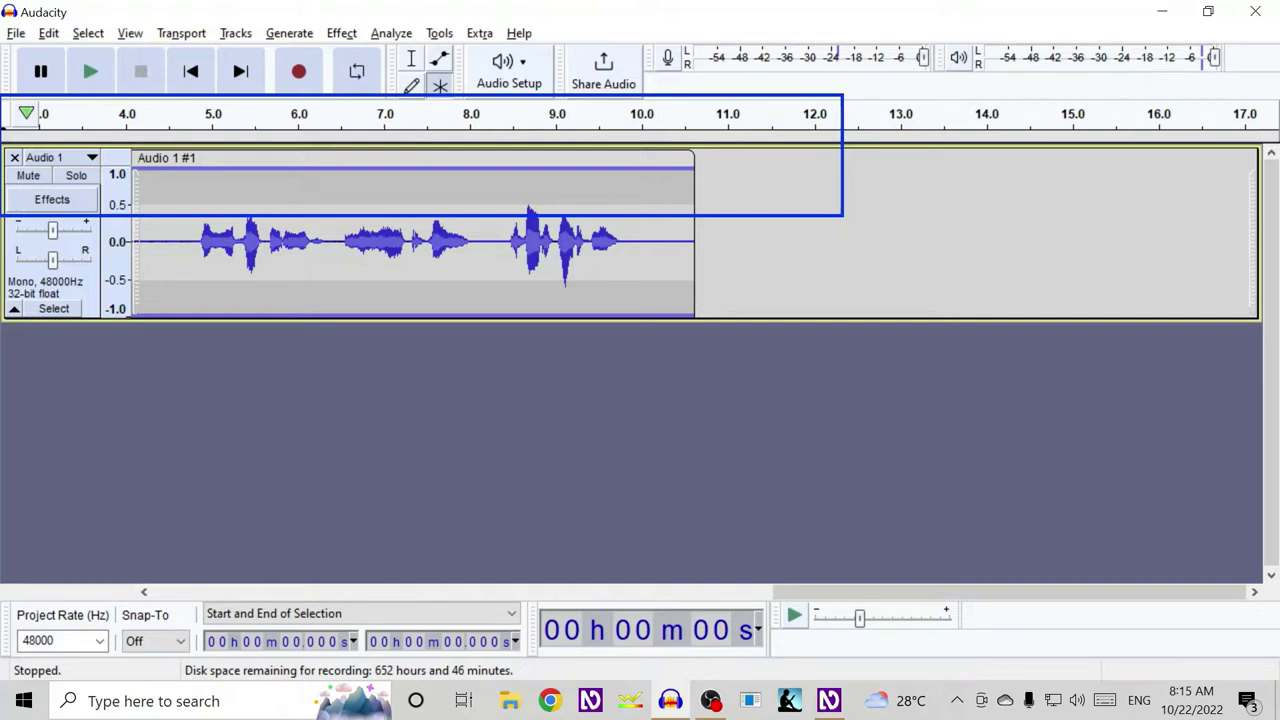
scroll(693, 240, left, 10)
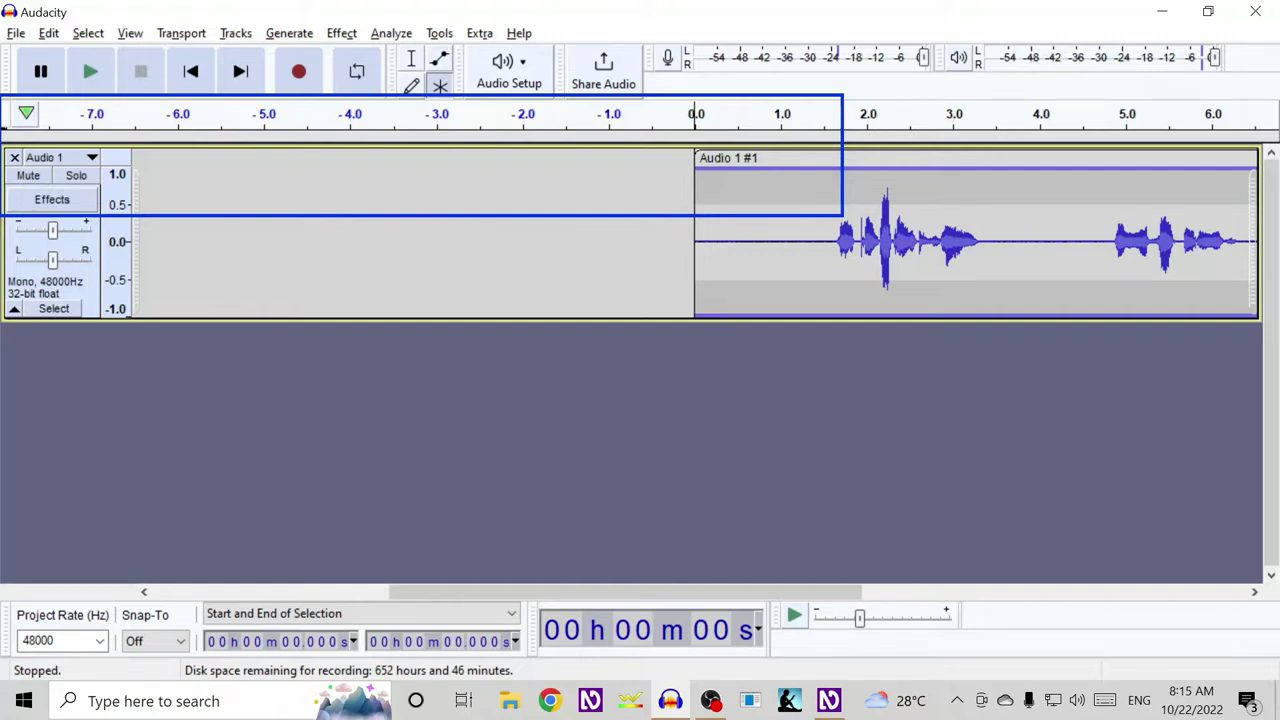
key(space)
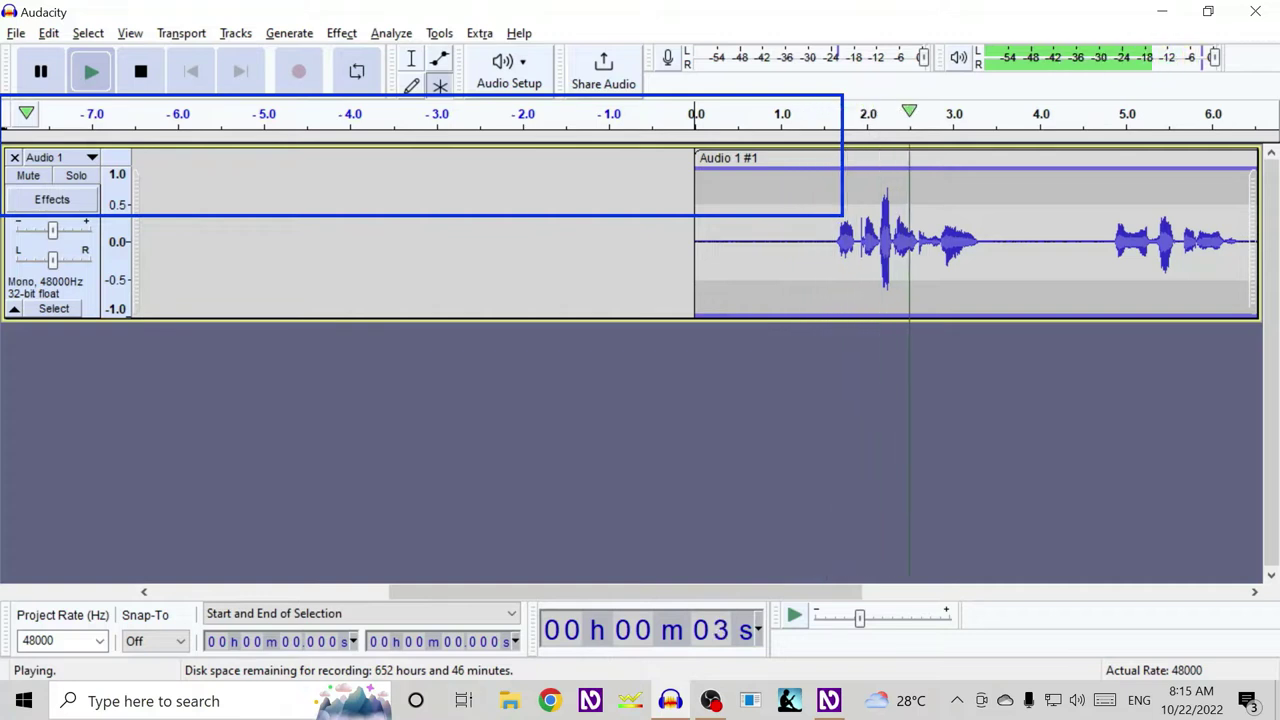
click(1007, 240)
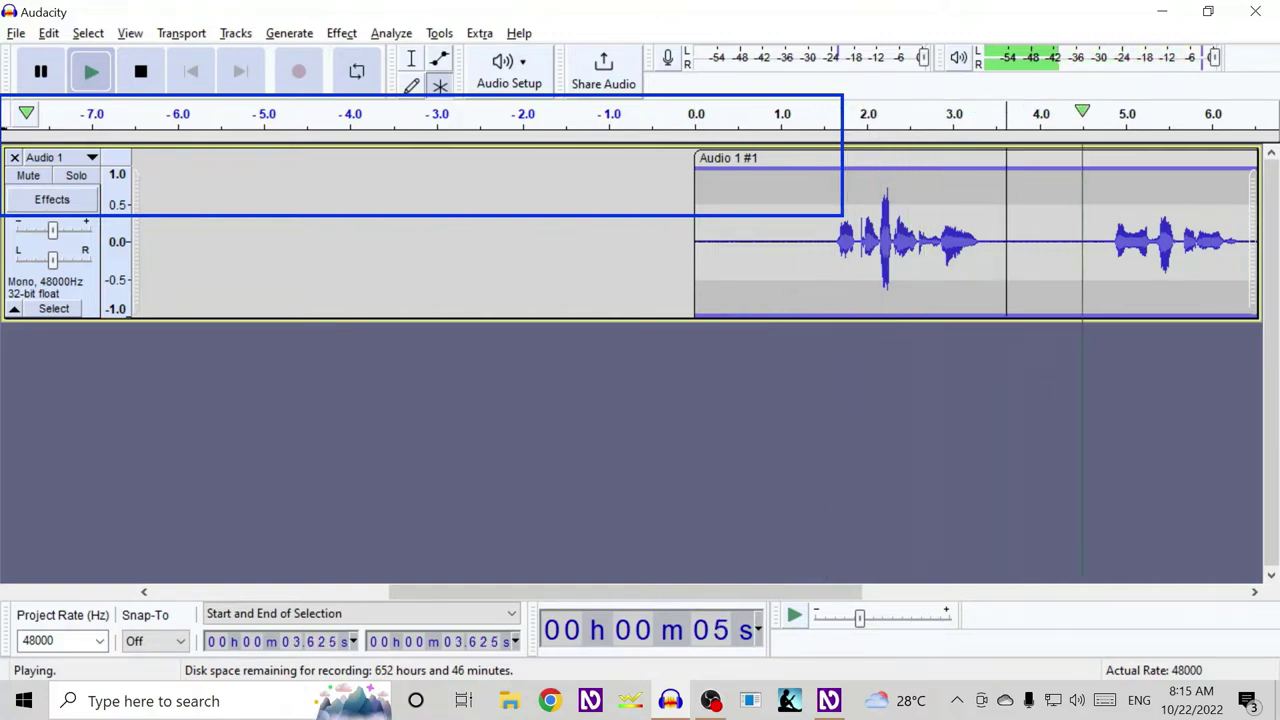
key(space)
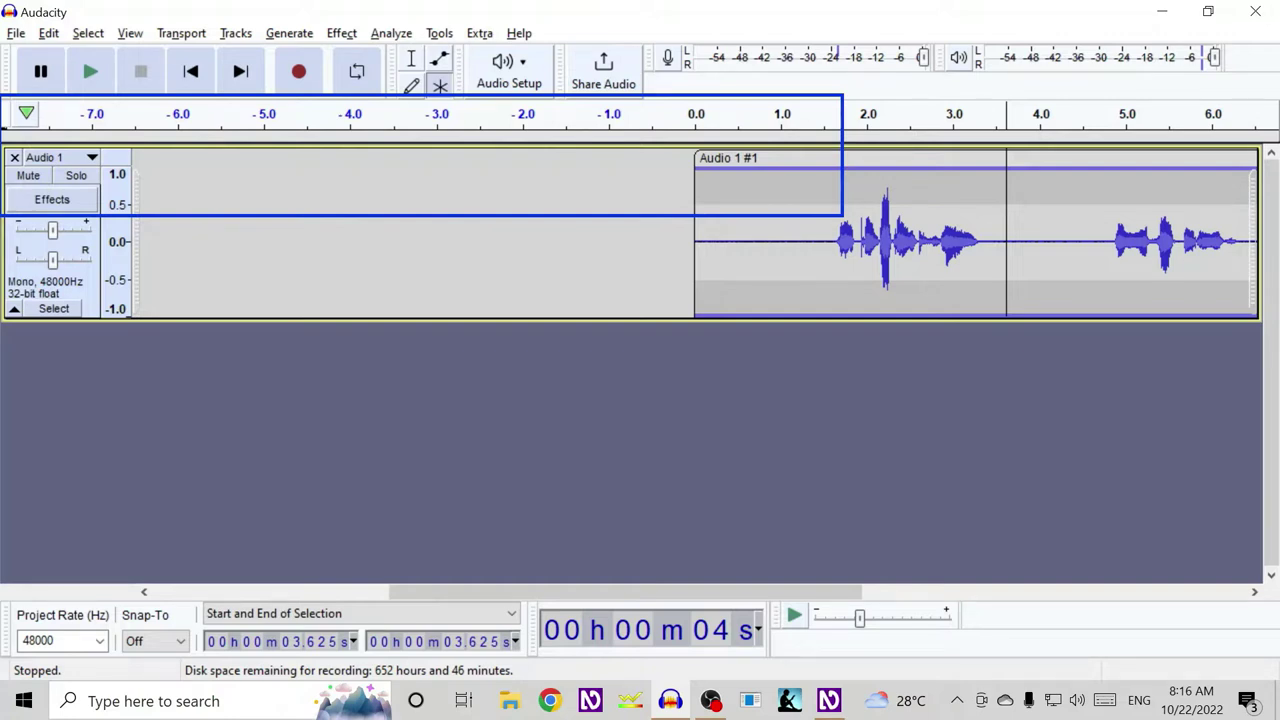
Open the Chirp generator at the cursor position
key(alt+g)
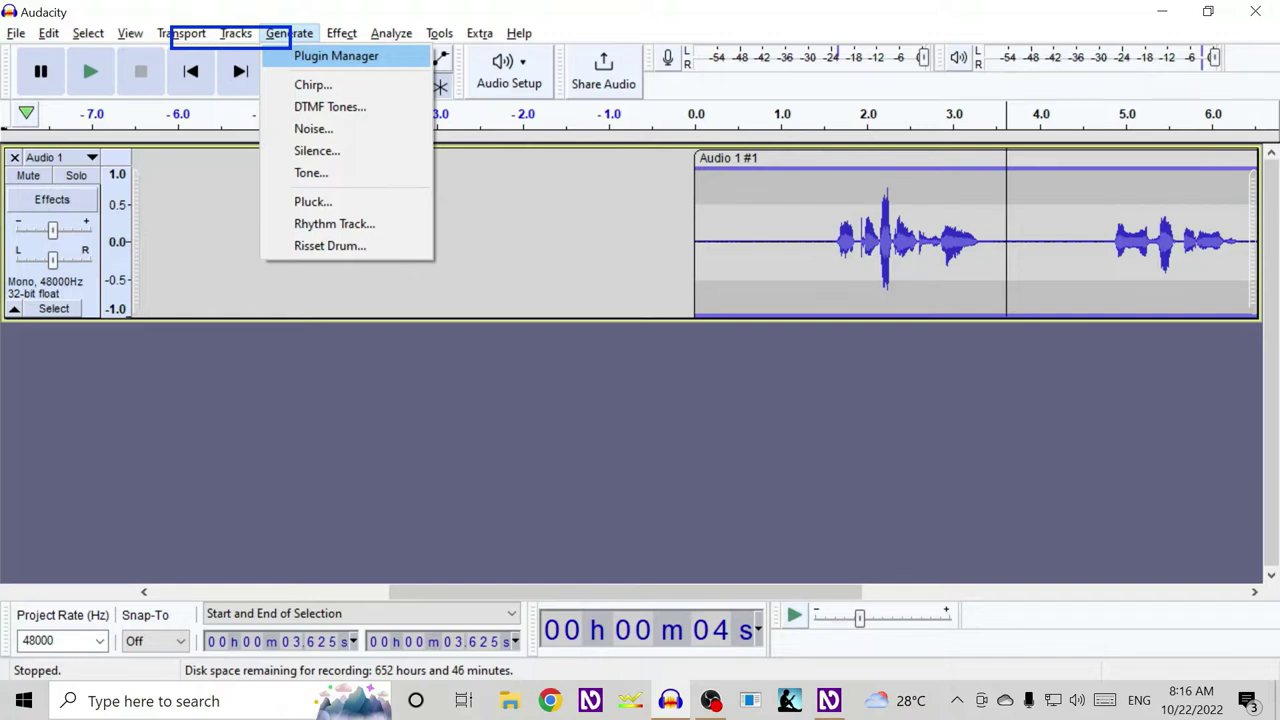
key(Down)
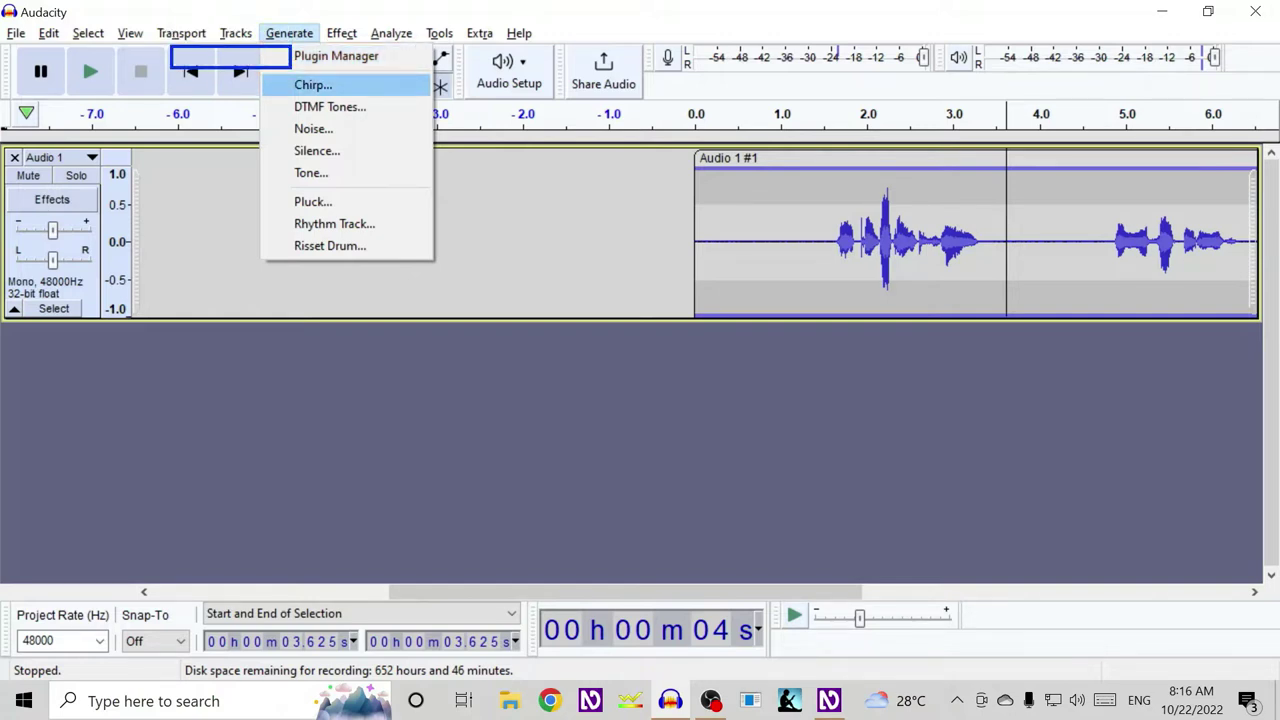
key(Down)
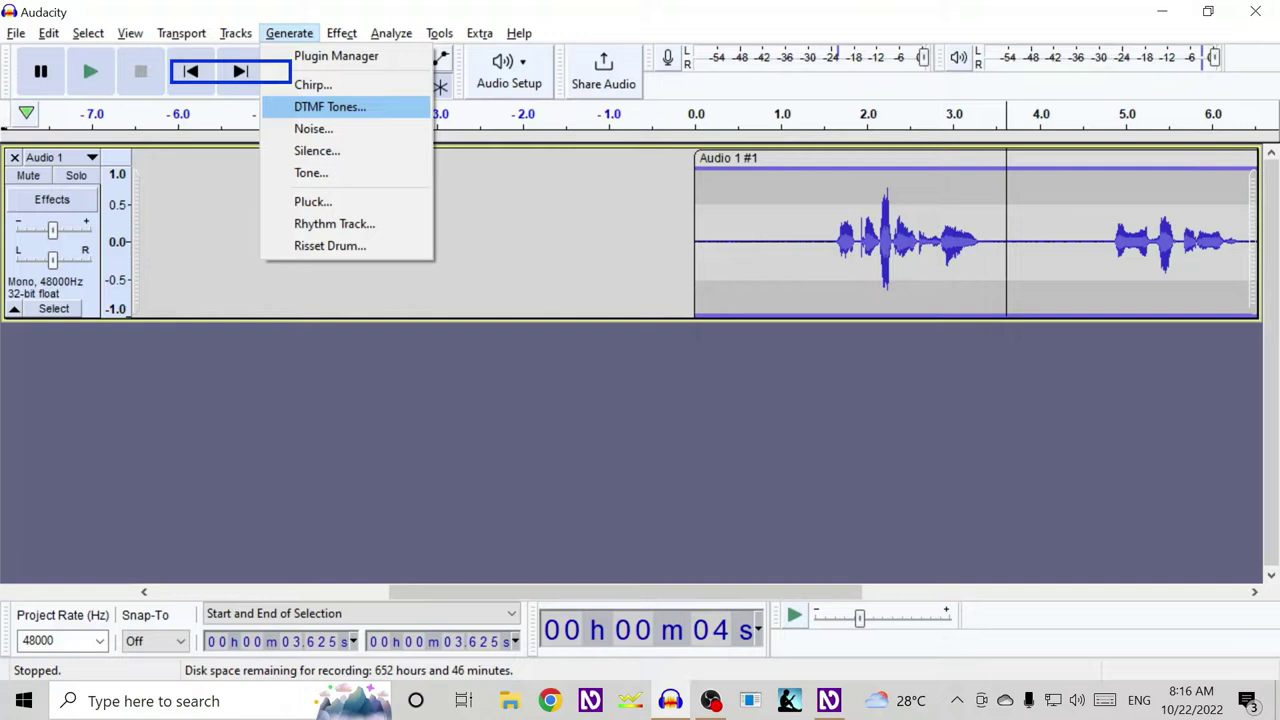
key(Down)
key(Down)
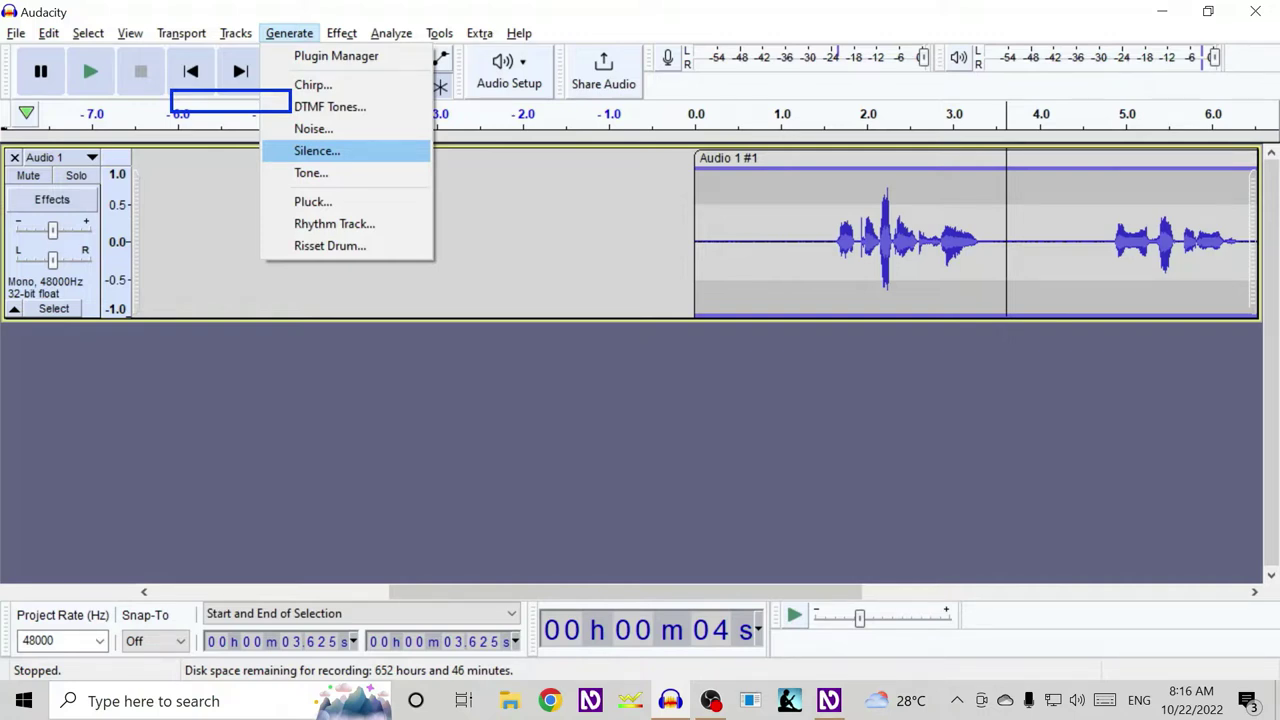
key(Down)
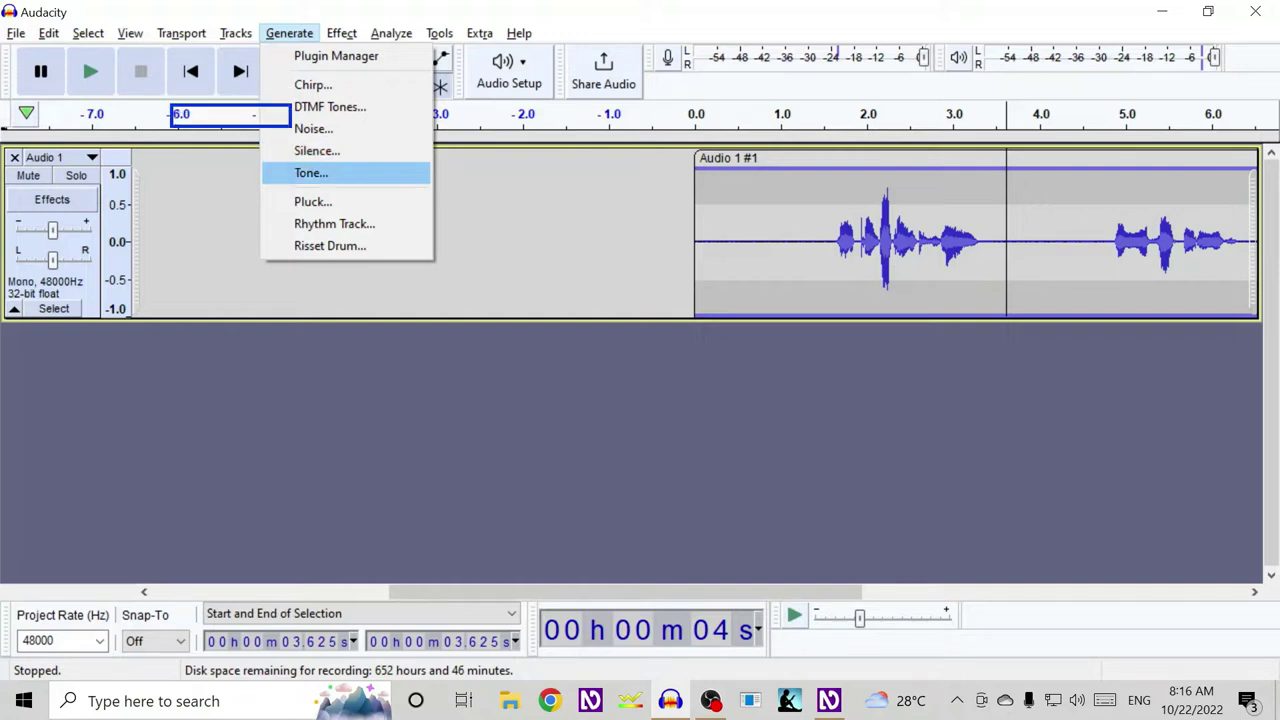
key(Down)
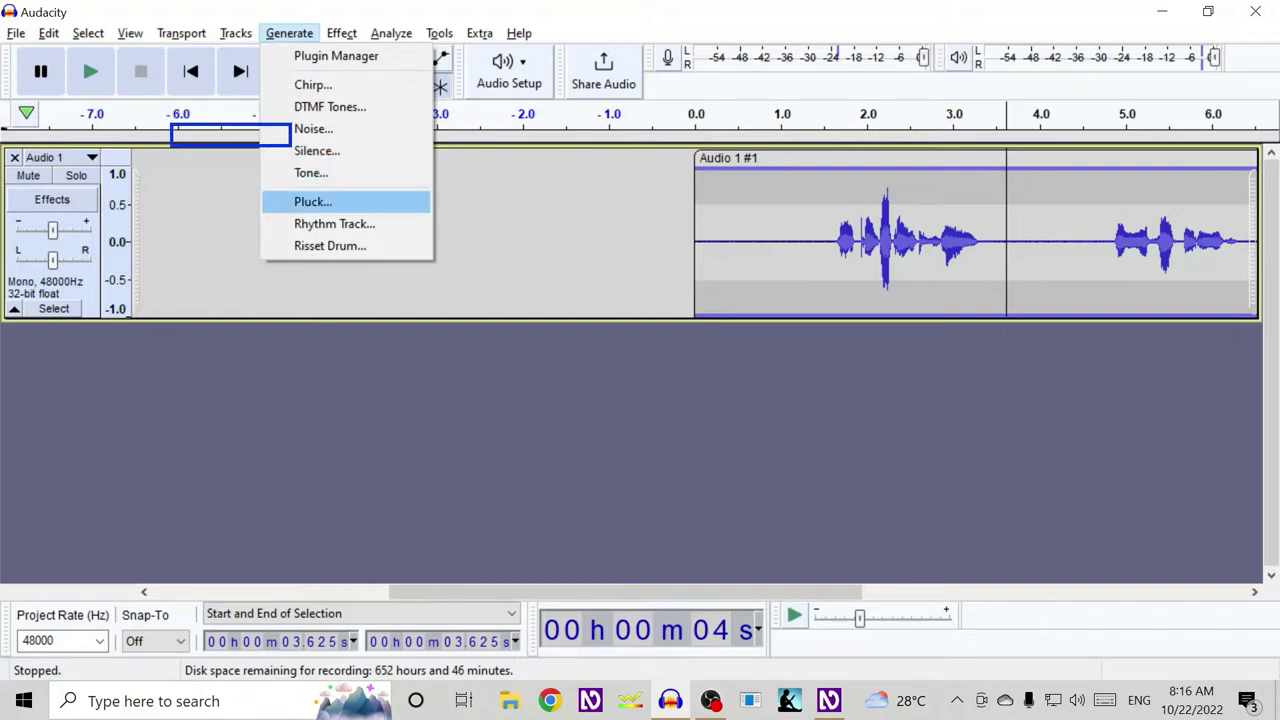
key(Up)
key(Up)
key(Up)
key(Up)
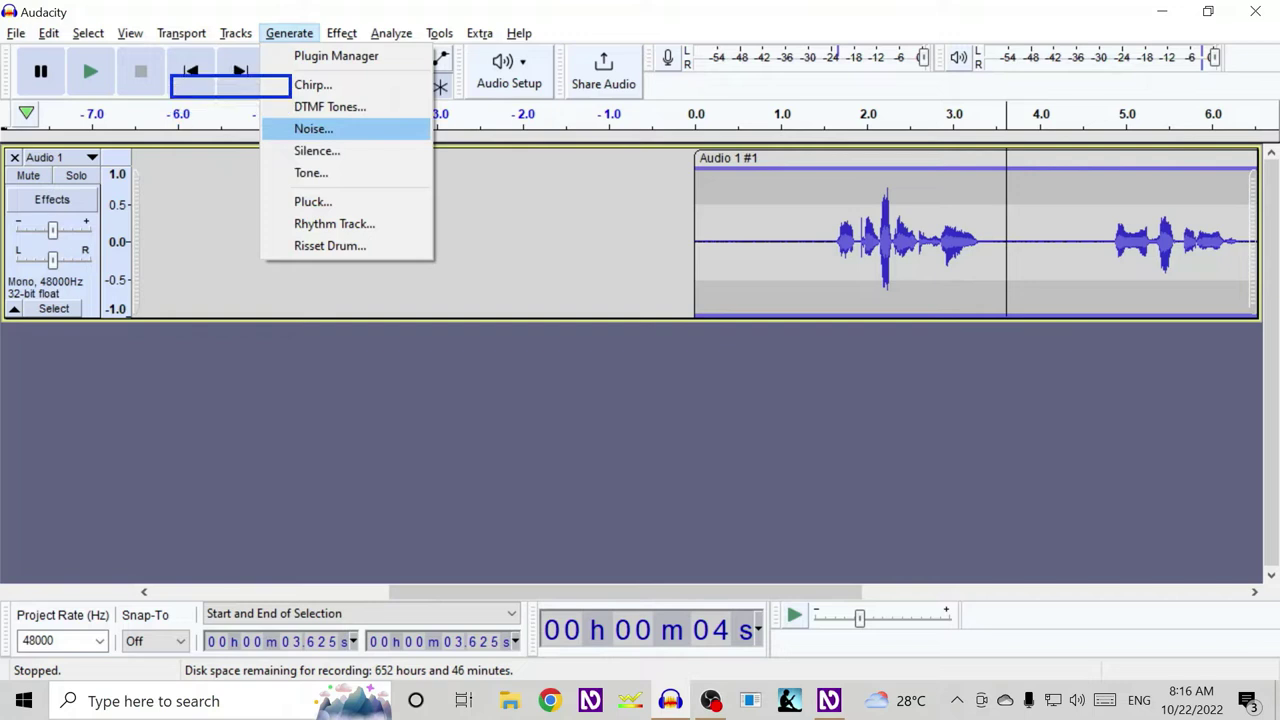
key(Up)
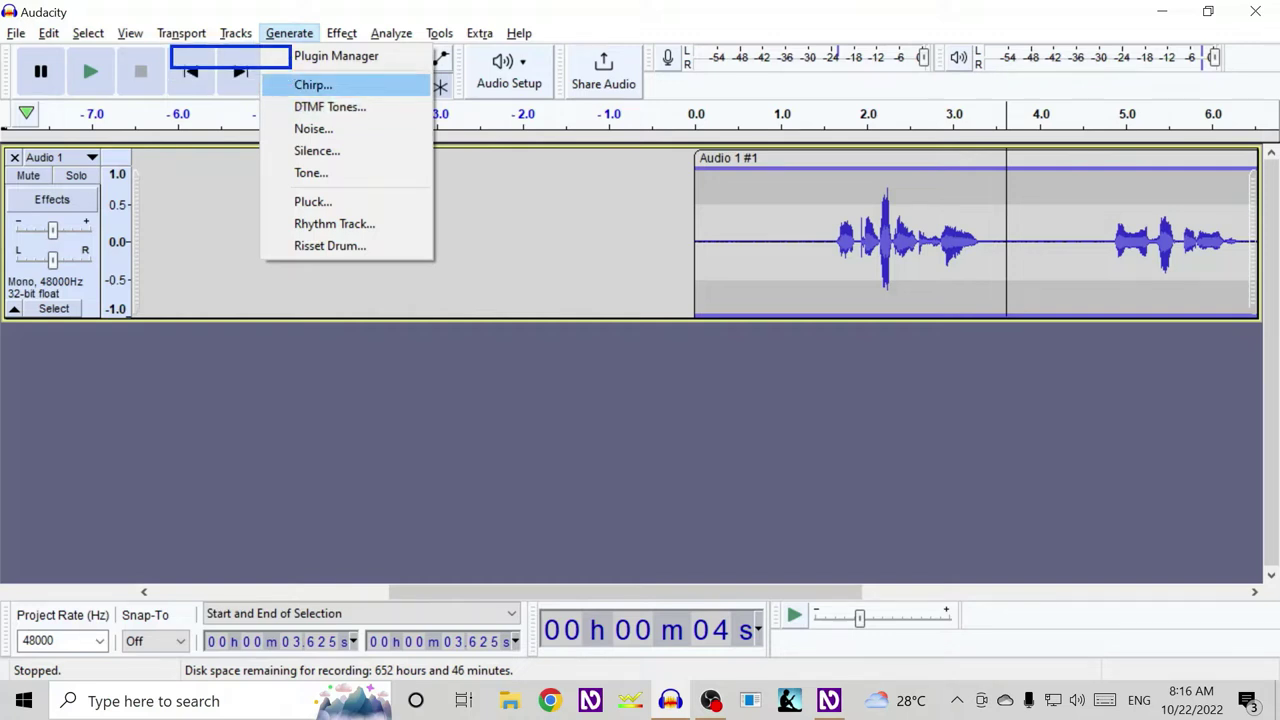
key(Return)
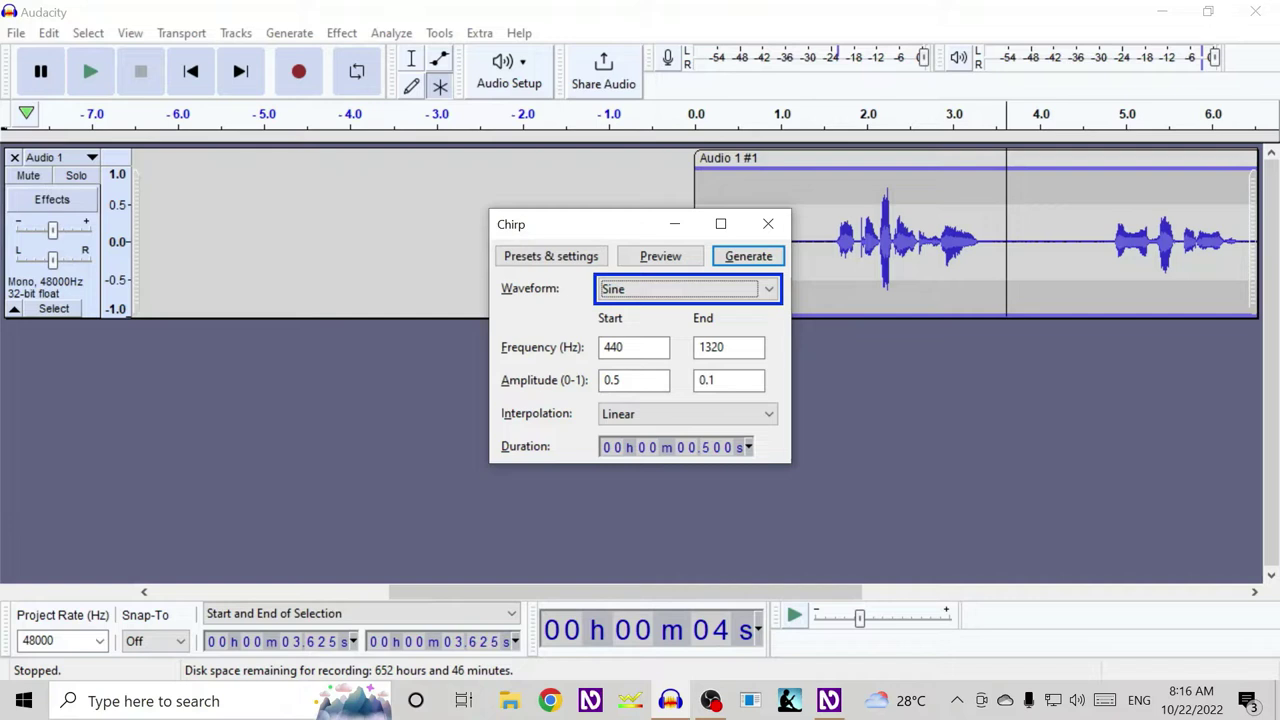
Review the chirp's start and end frequency, amplitude, interpolation and each part of its duration
key(Tab)
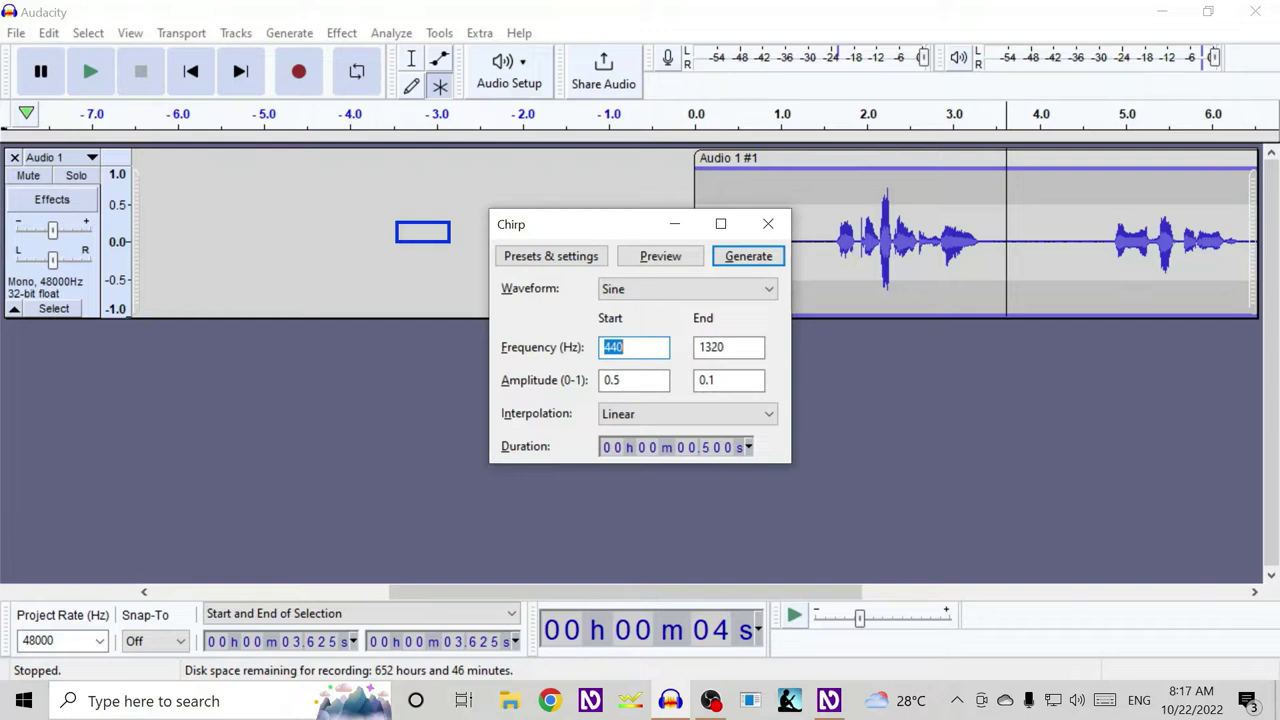
key(Tab)
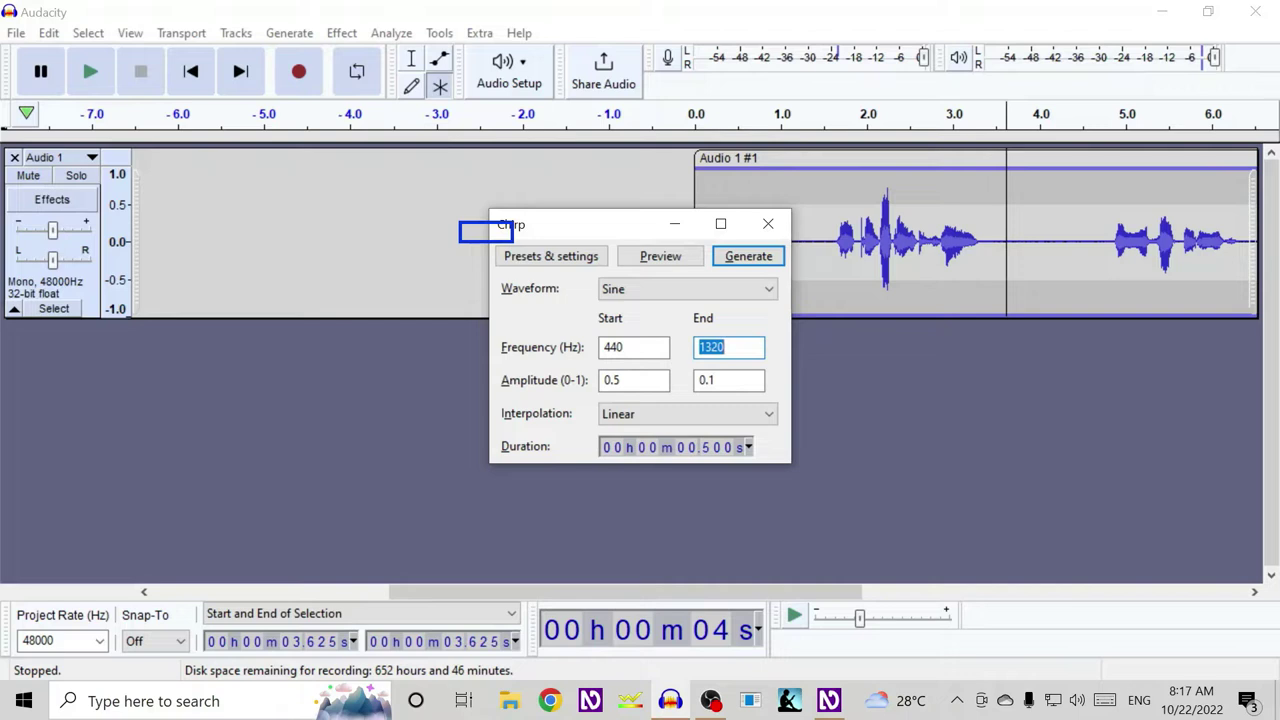
key(Tab)
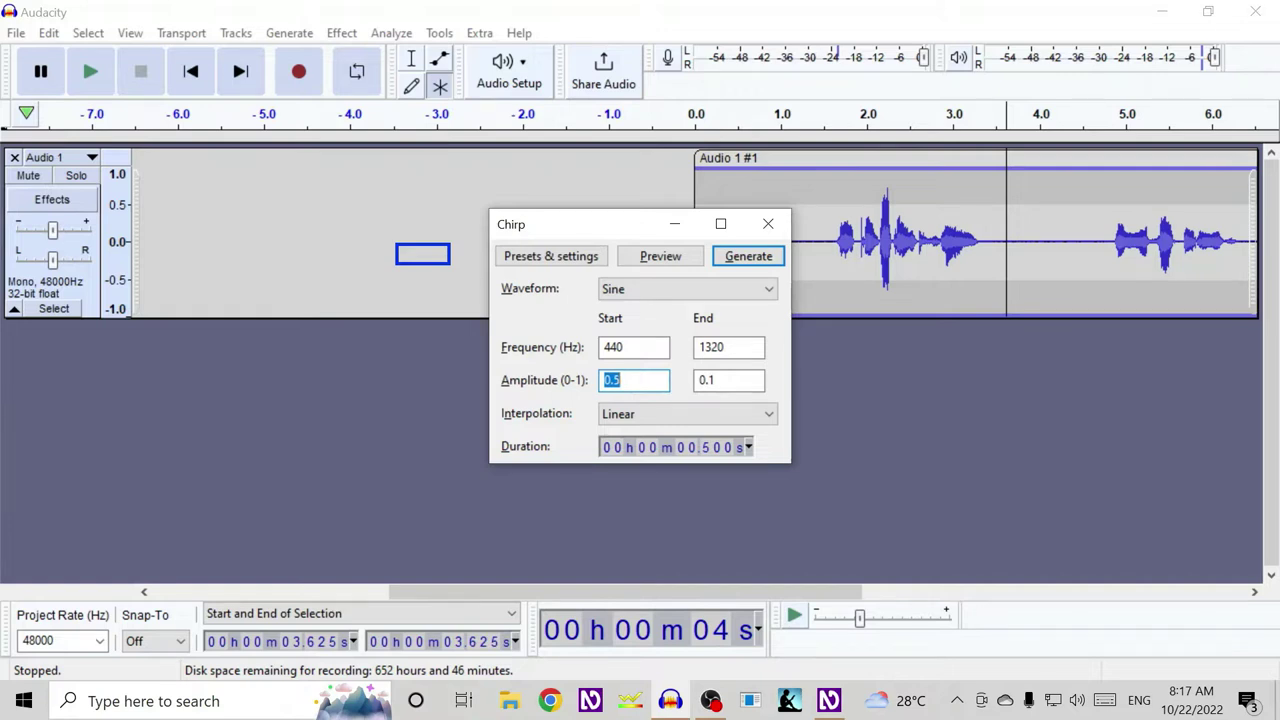
key(Tab)
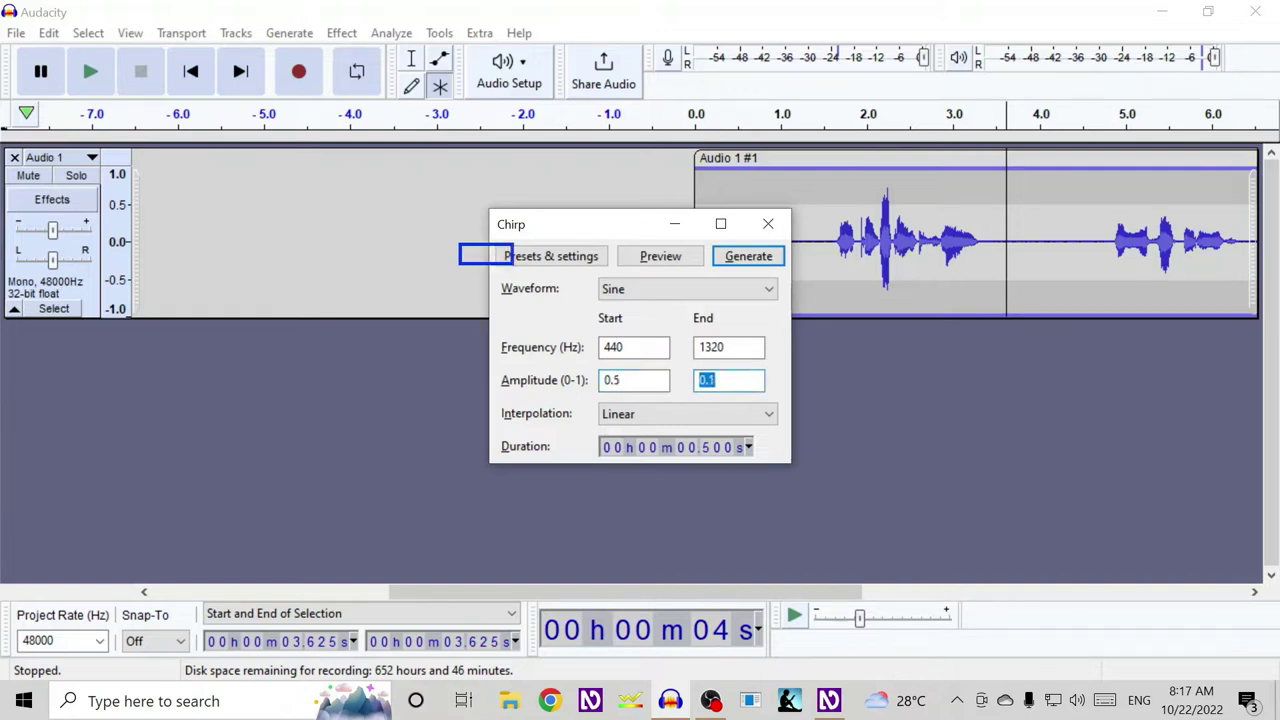
key(Tab)
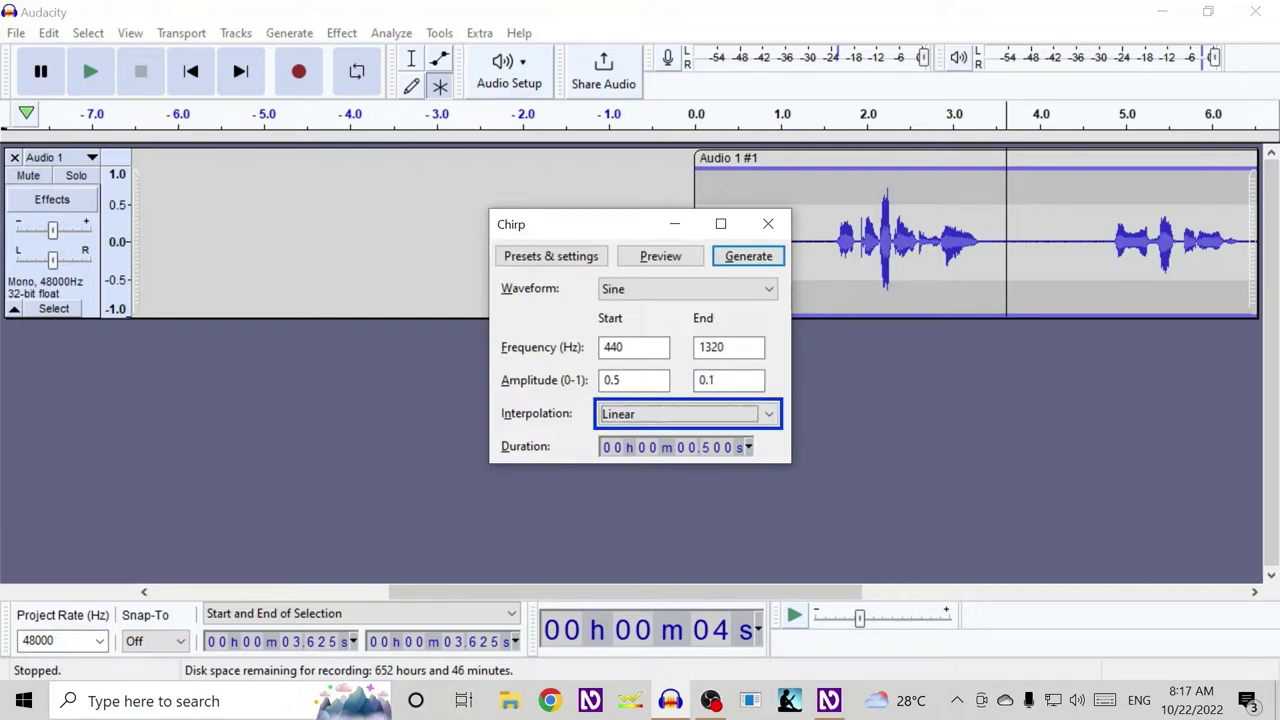
key(Tab)
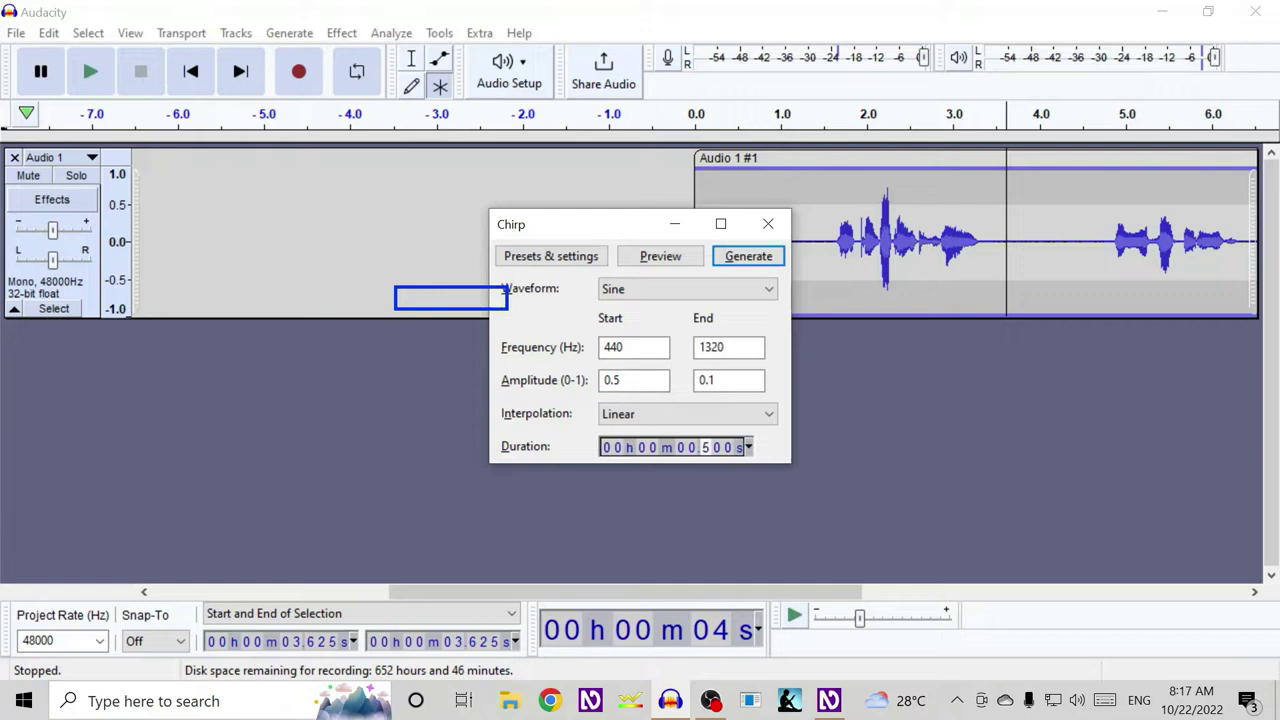
click(705, 447)
key(Home)
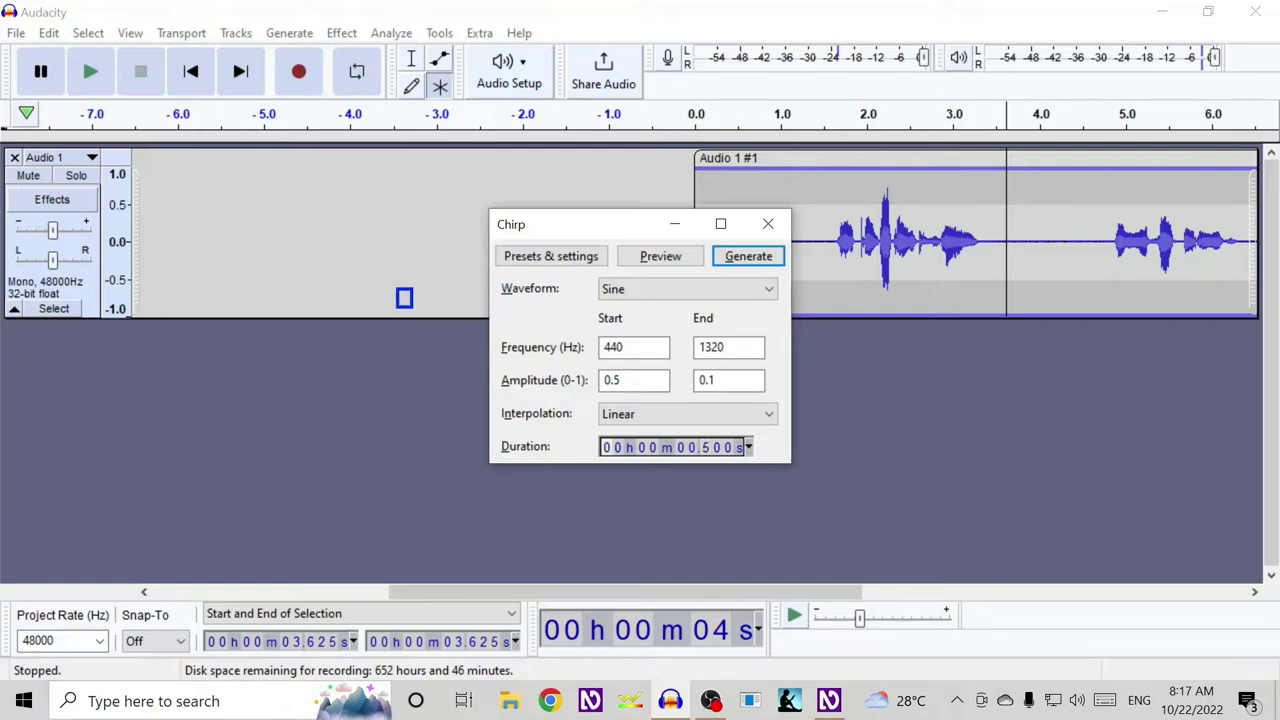
key(Right)
key(Right)
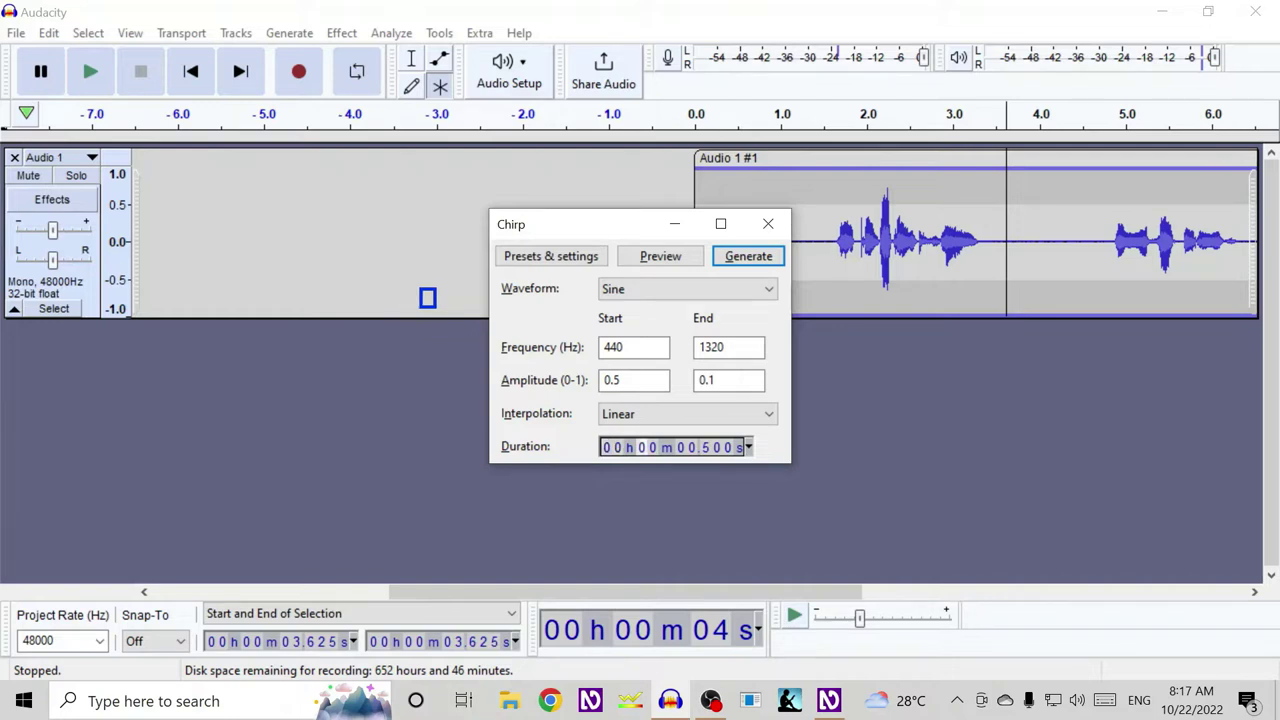
key(Right)
key(Right)
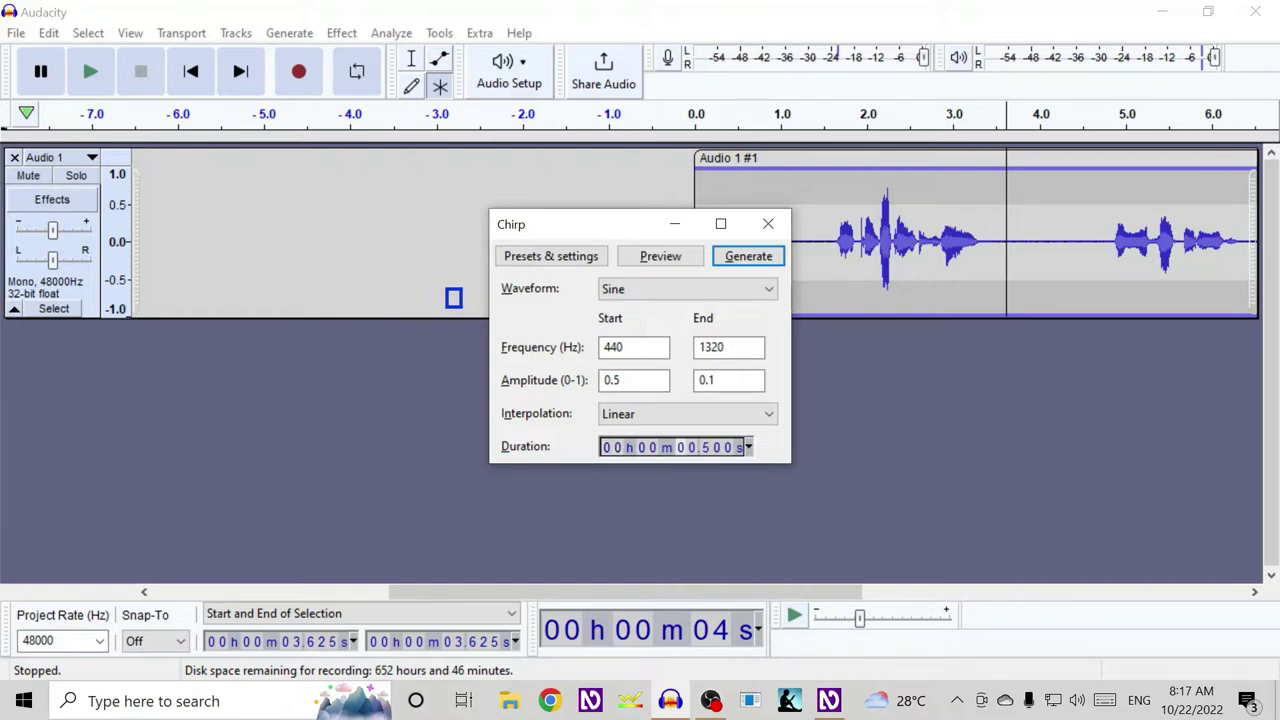
key(Right)
key(Right)
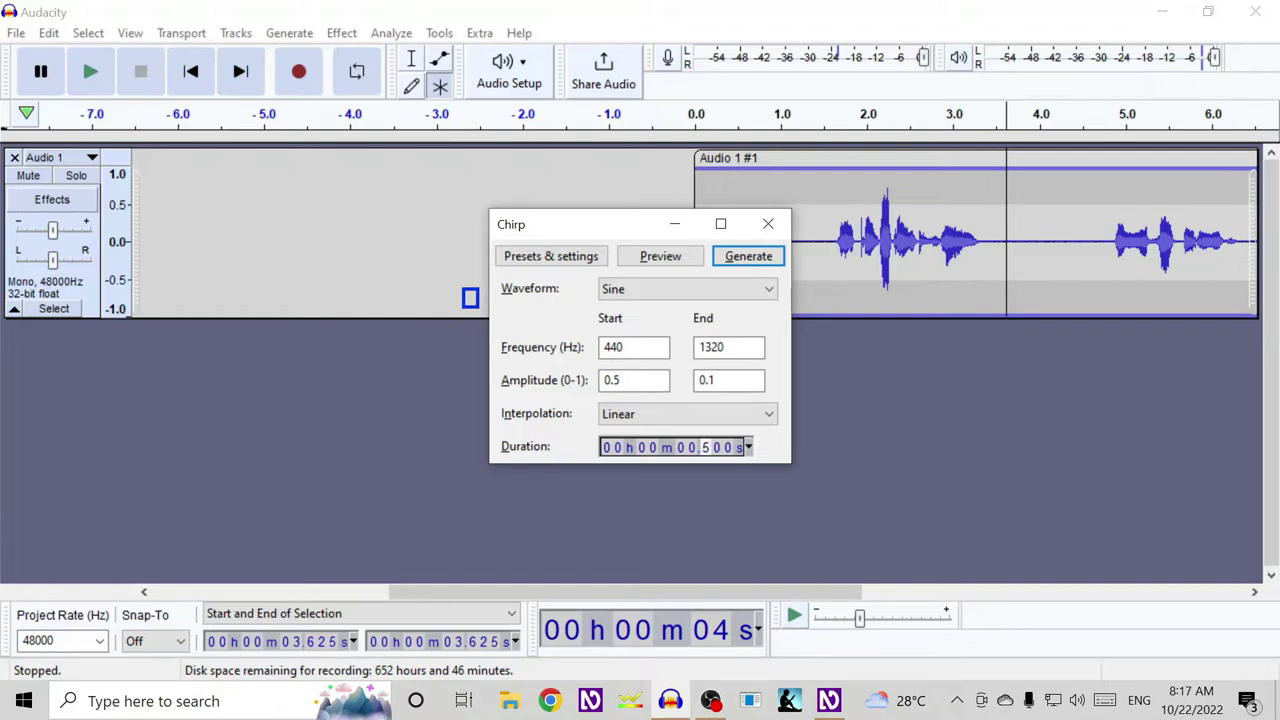
Generate the 0.5-second sine chirp from 440 to 1320 Hz at the cursor, and play the track from the beginning
key(Tab)
key(Tab)
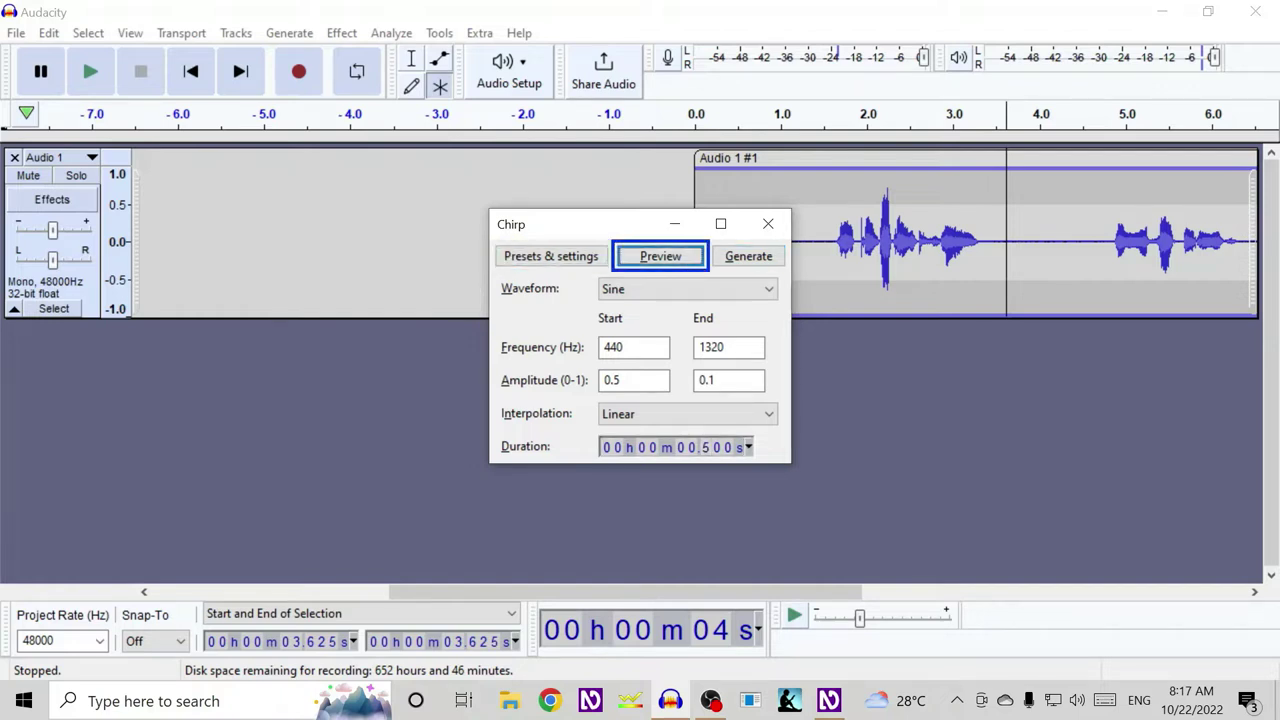
key(Tab)
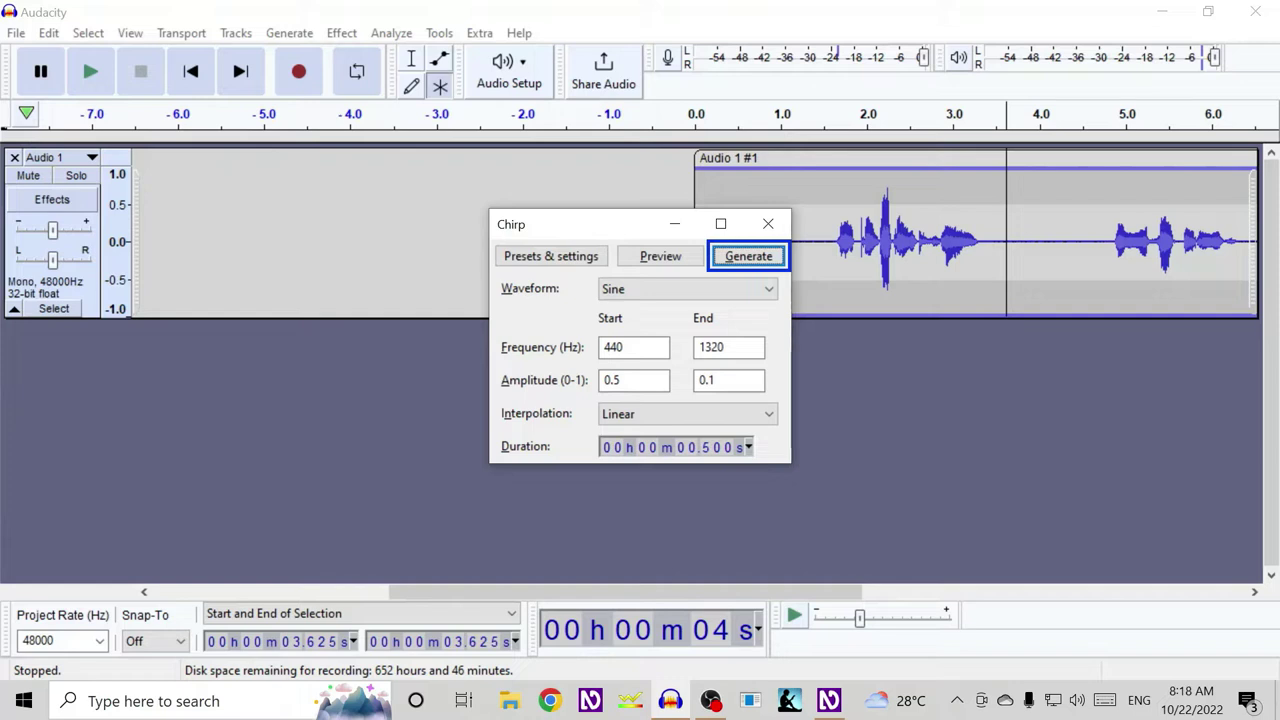
key(Return)
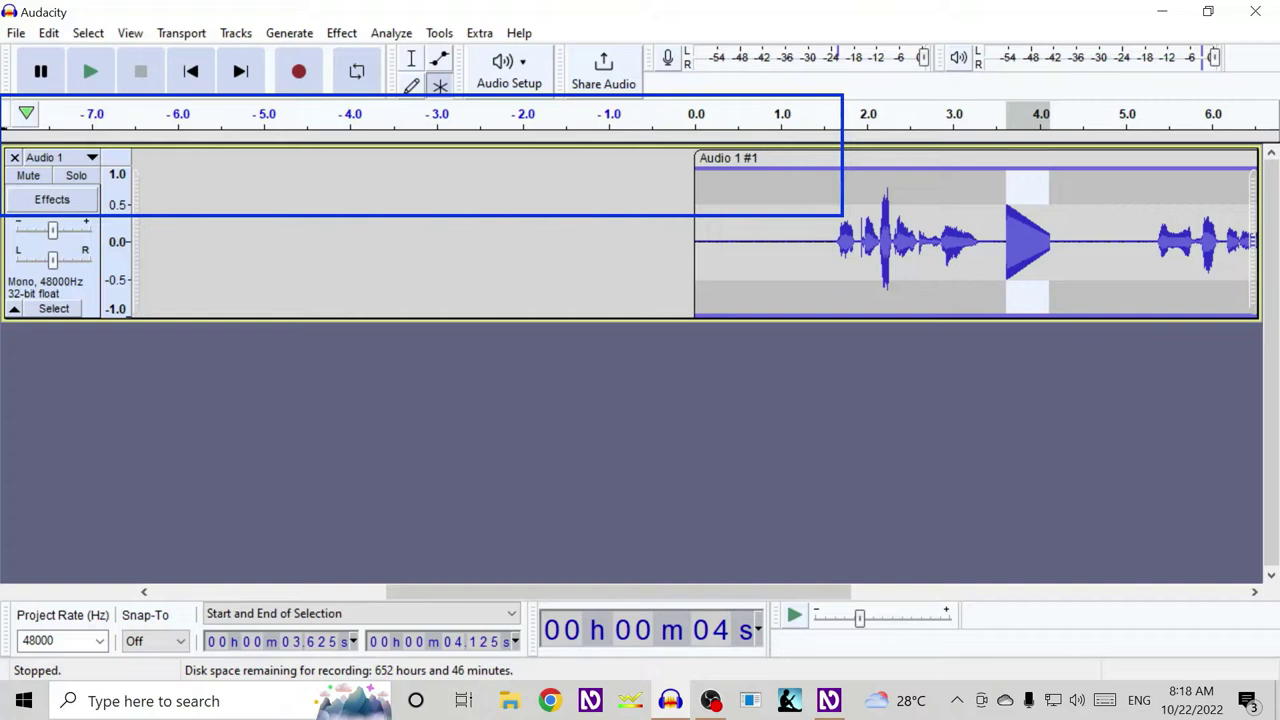
key(Home)
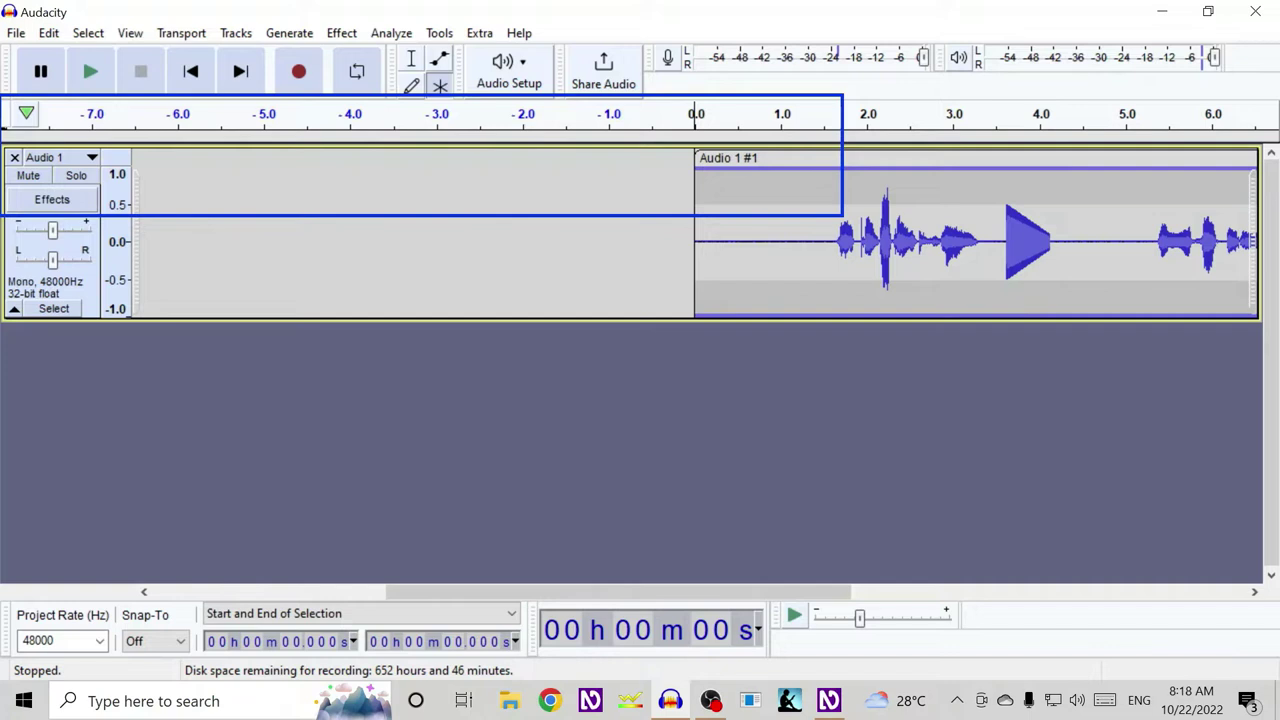
key(space)
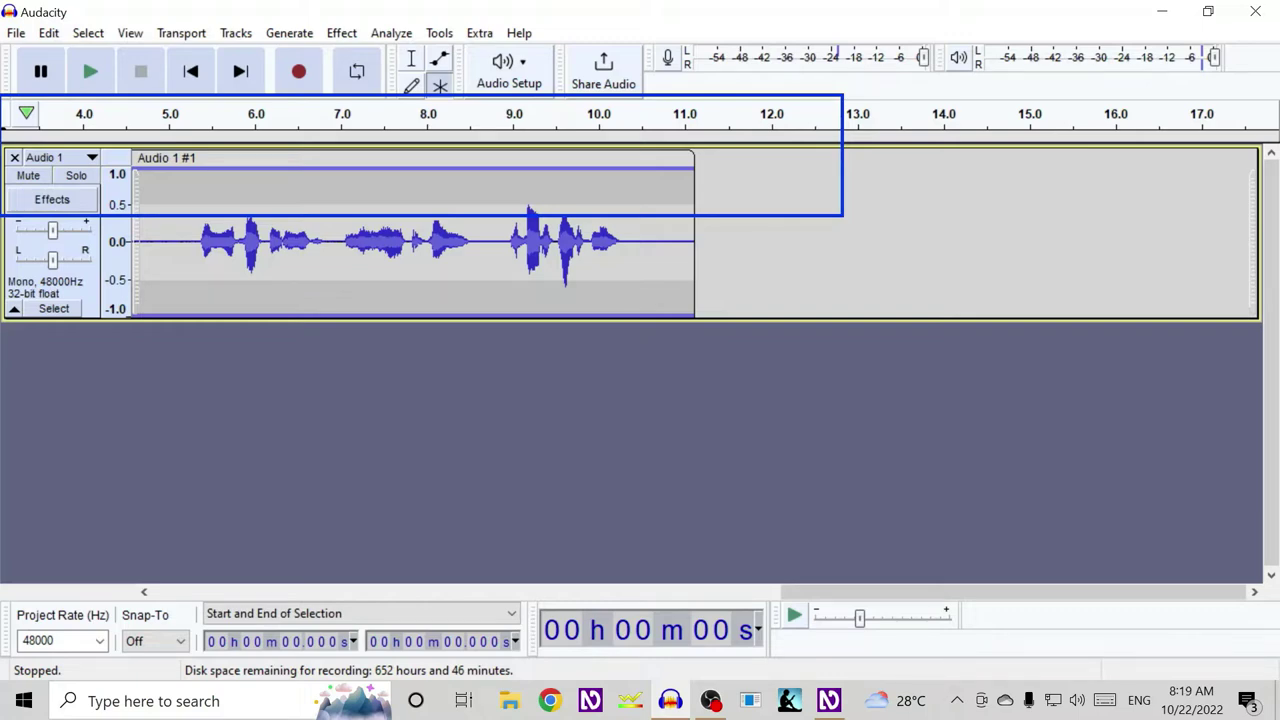
Start an audio import and select the bellclink and claps files in the 8. Blog effects folder
key(ctrl+shift+i)
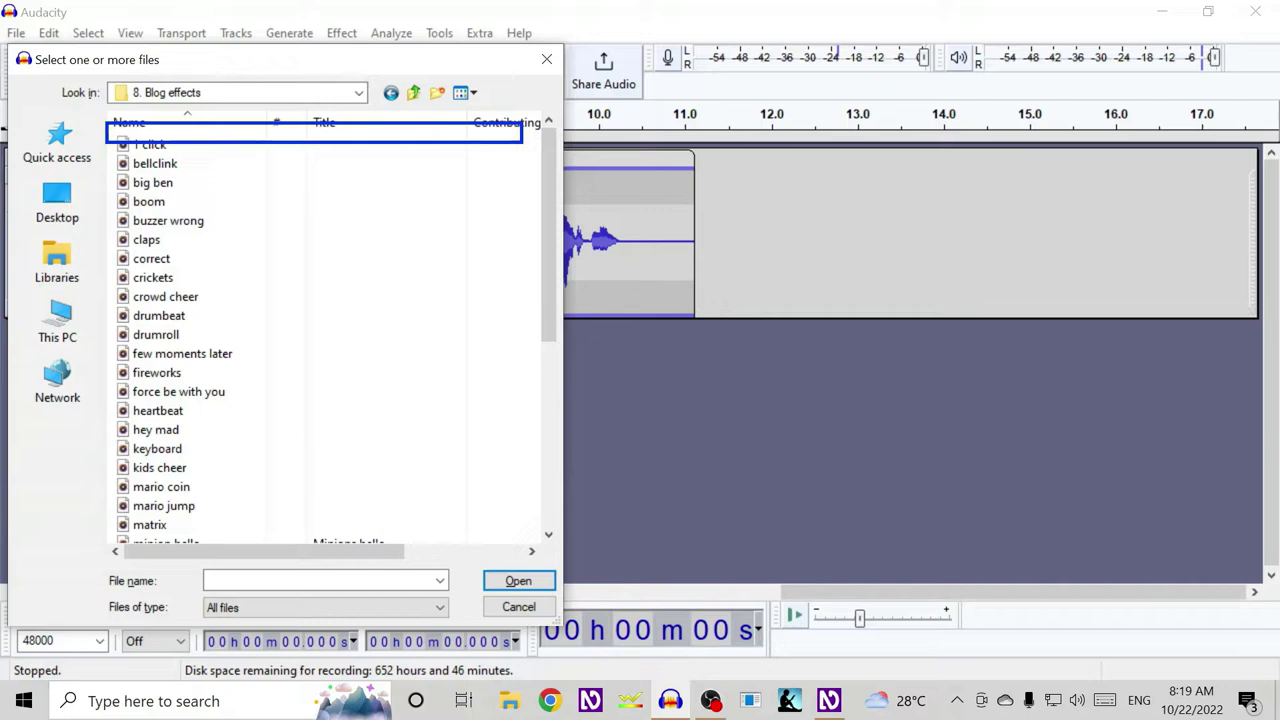
click(150, 144)
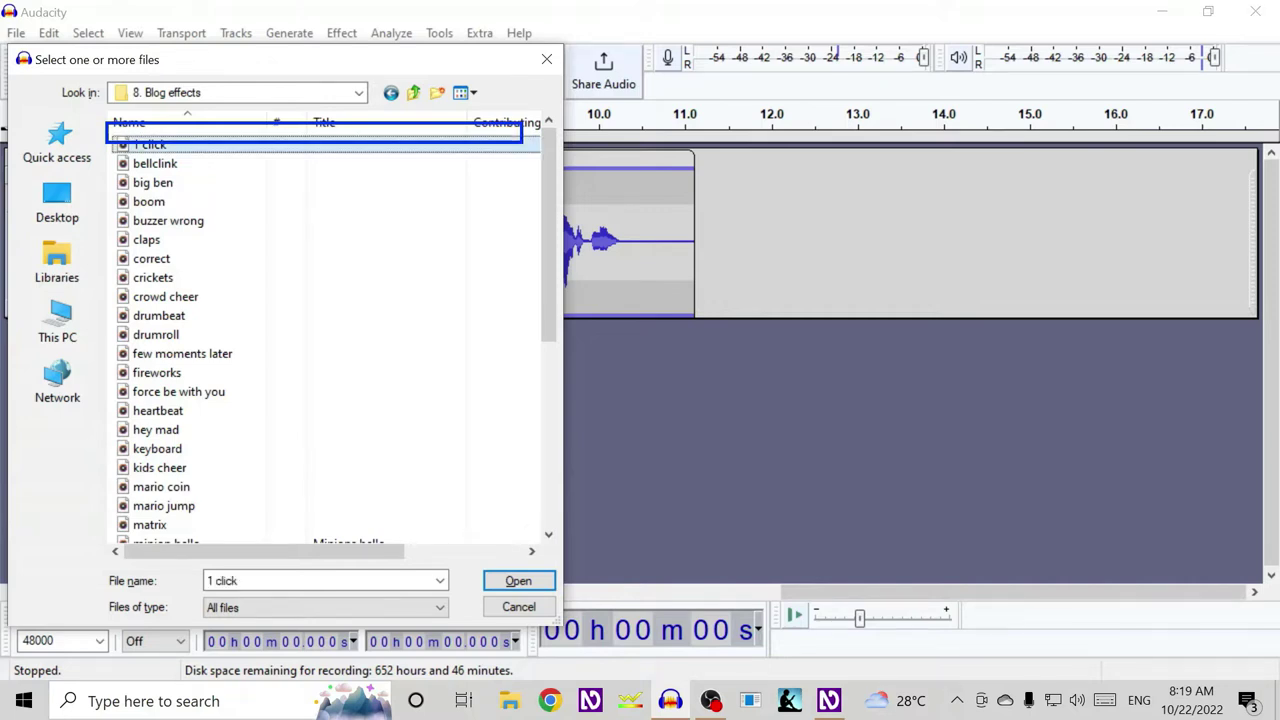
click(155, 163)
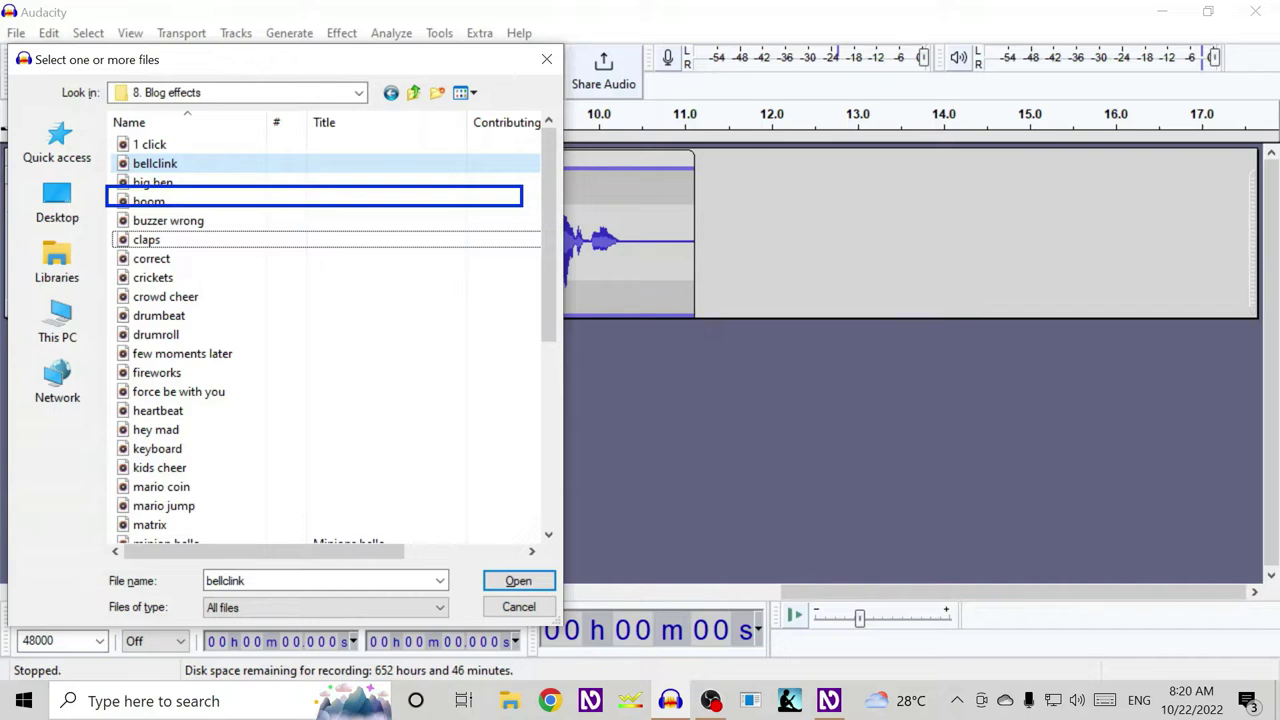
key(ctrl+space)
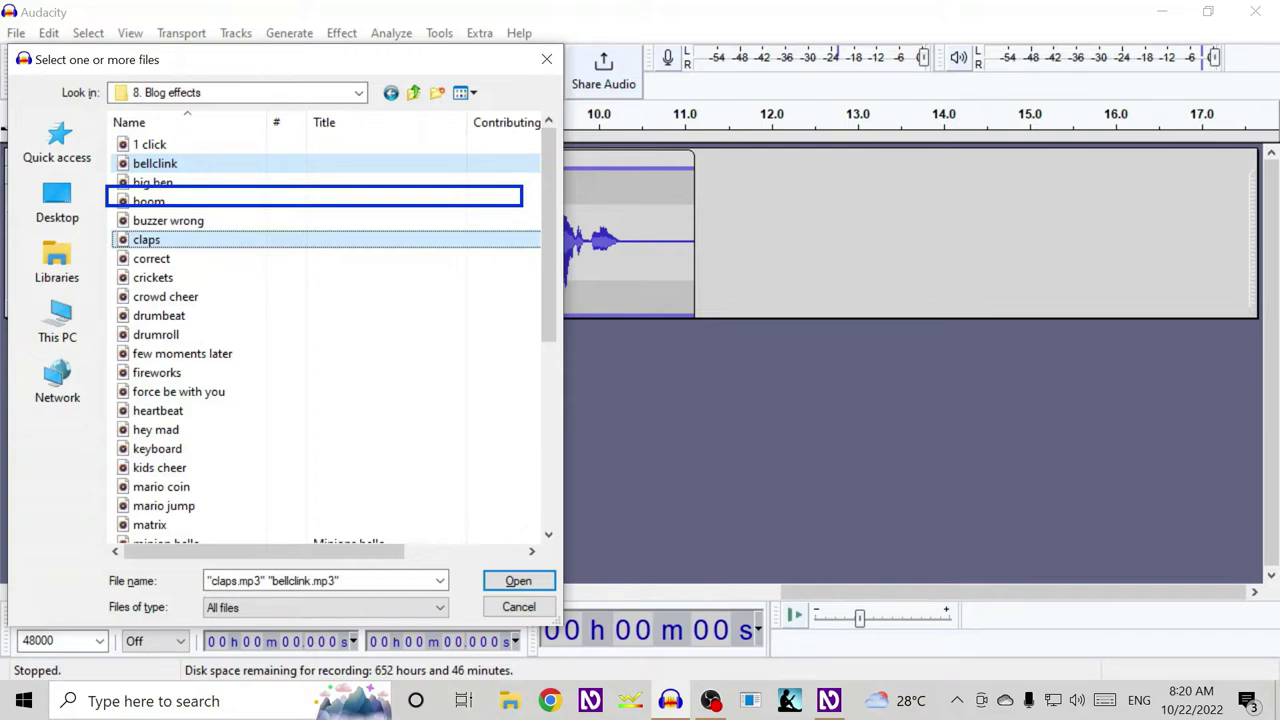
Add the kids cheer file to the bellclink and claps selection and import all three as audio tracks
key(ctrl+Down)
key(ctrl+Down)
key(ctrl+Down)
key(ctrl+Down)
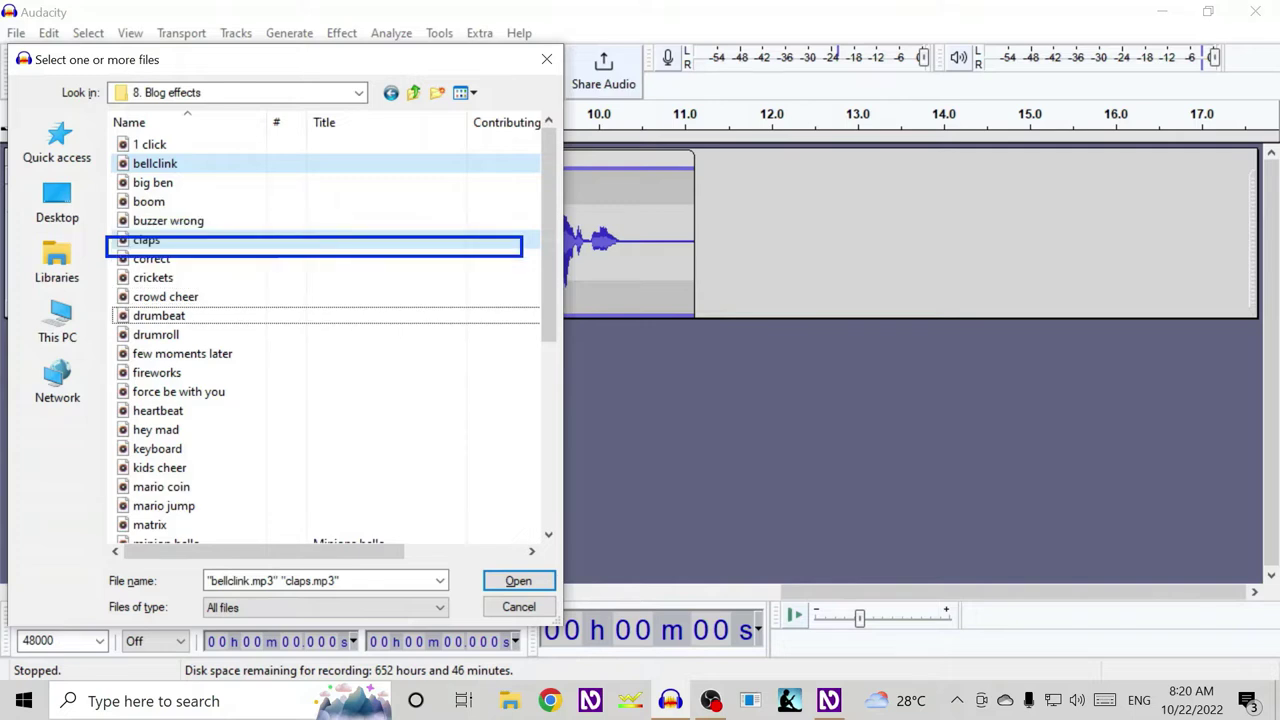
key(ctrl+Down)
key(ctrl+Down)
key(ctrl+Down)
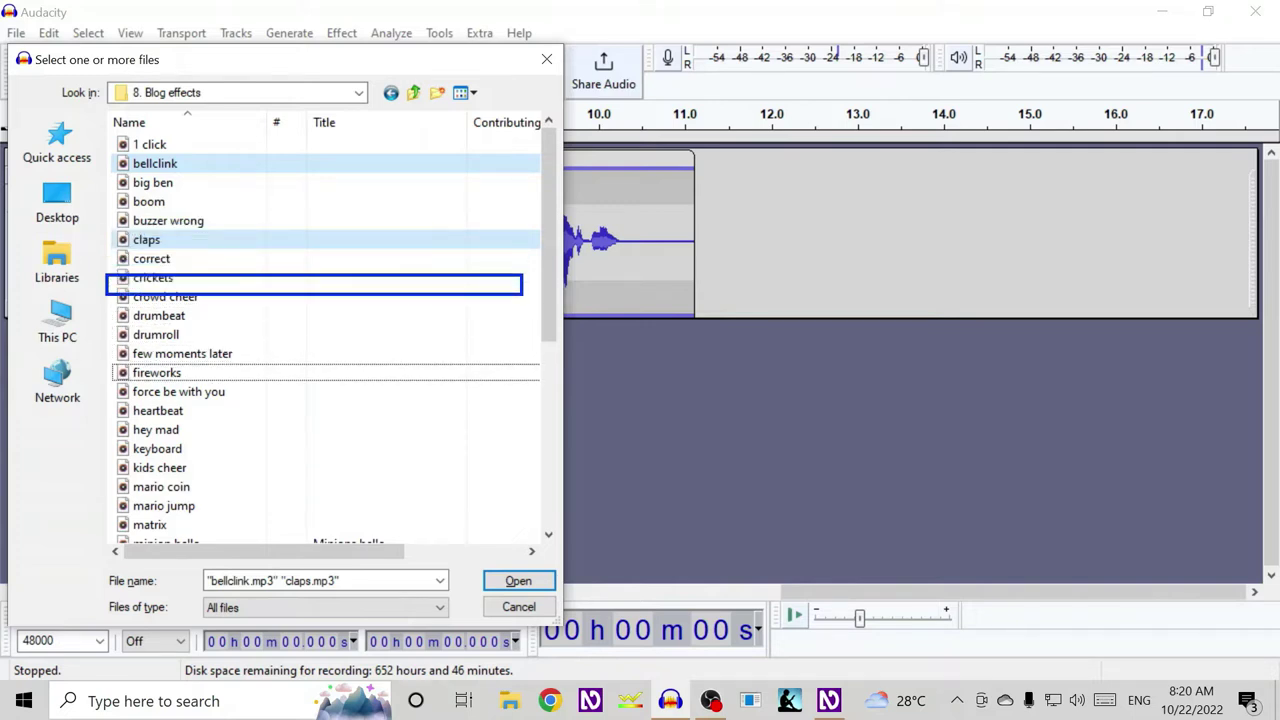
key(ctrl+Down)
key(ctrl+Down)
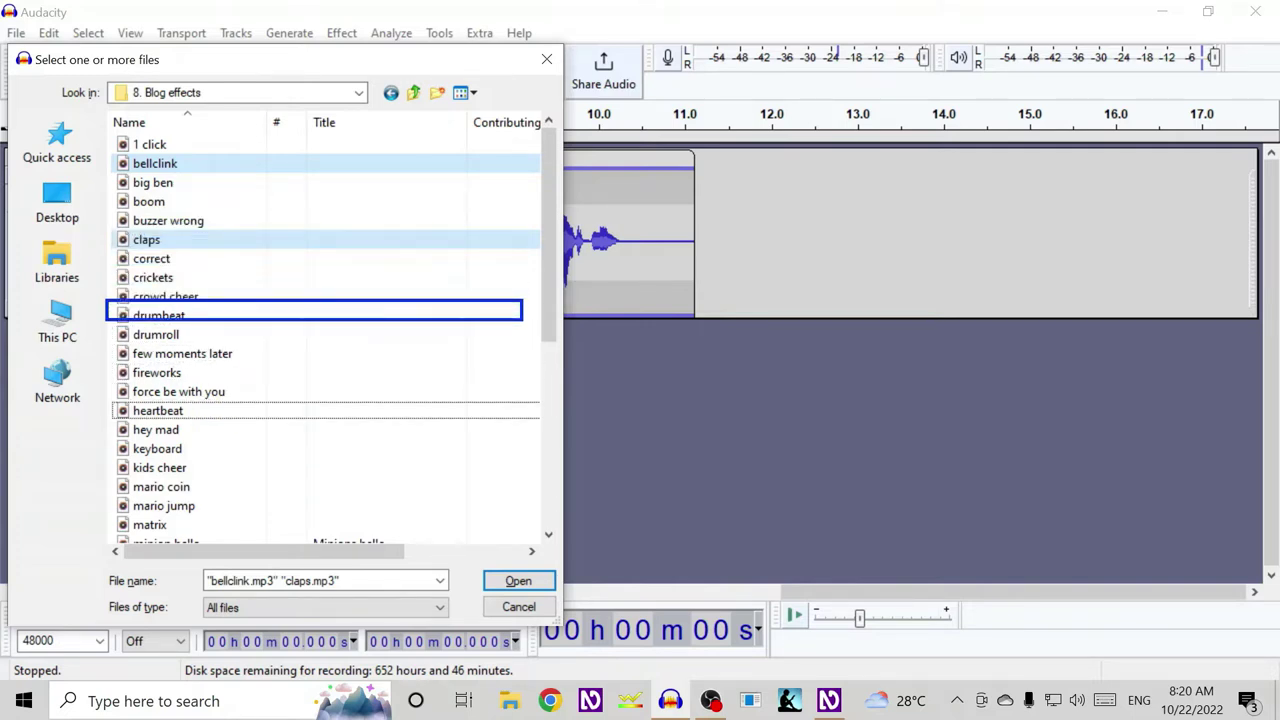
key(ctrl+Down)
key(ctrl+Down)
key(ctrl+Down)
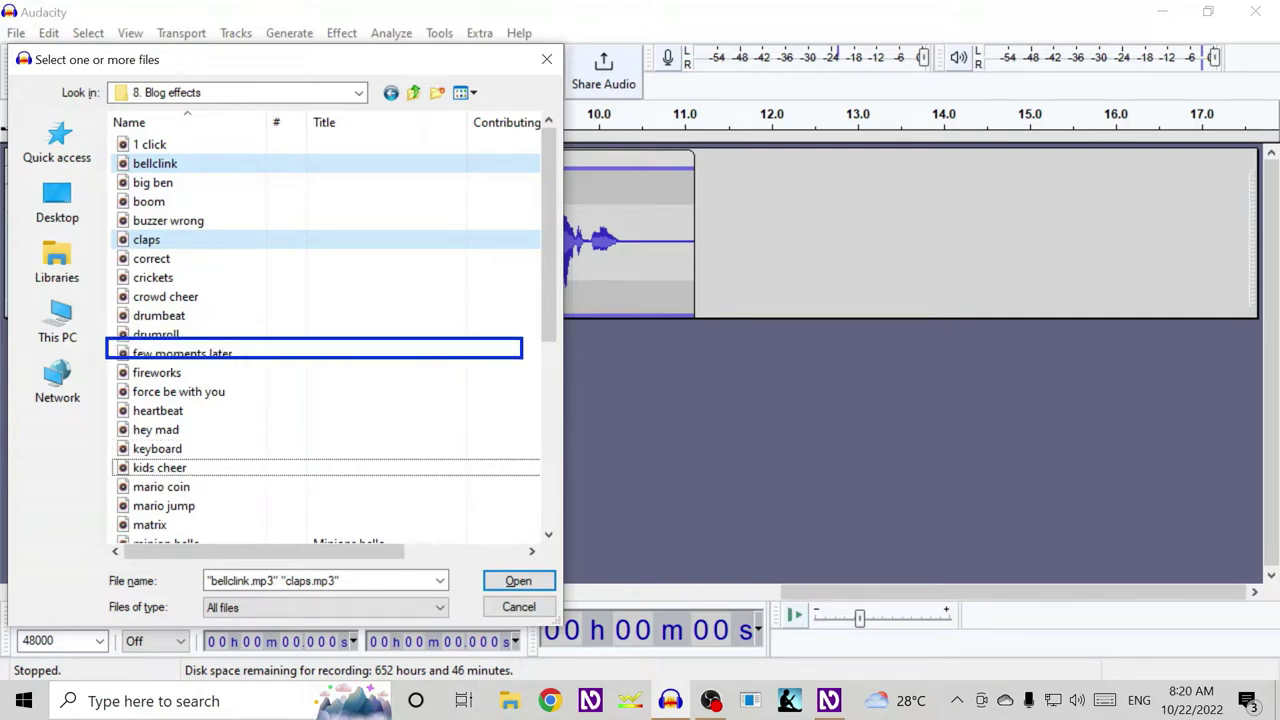
key(ctrl+space)
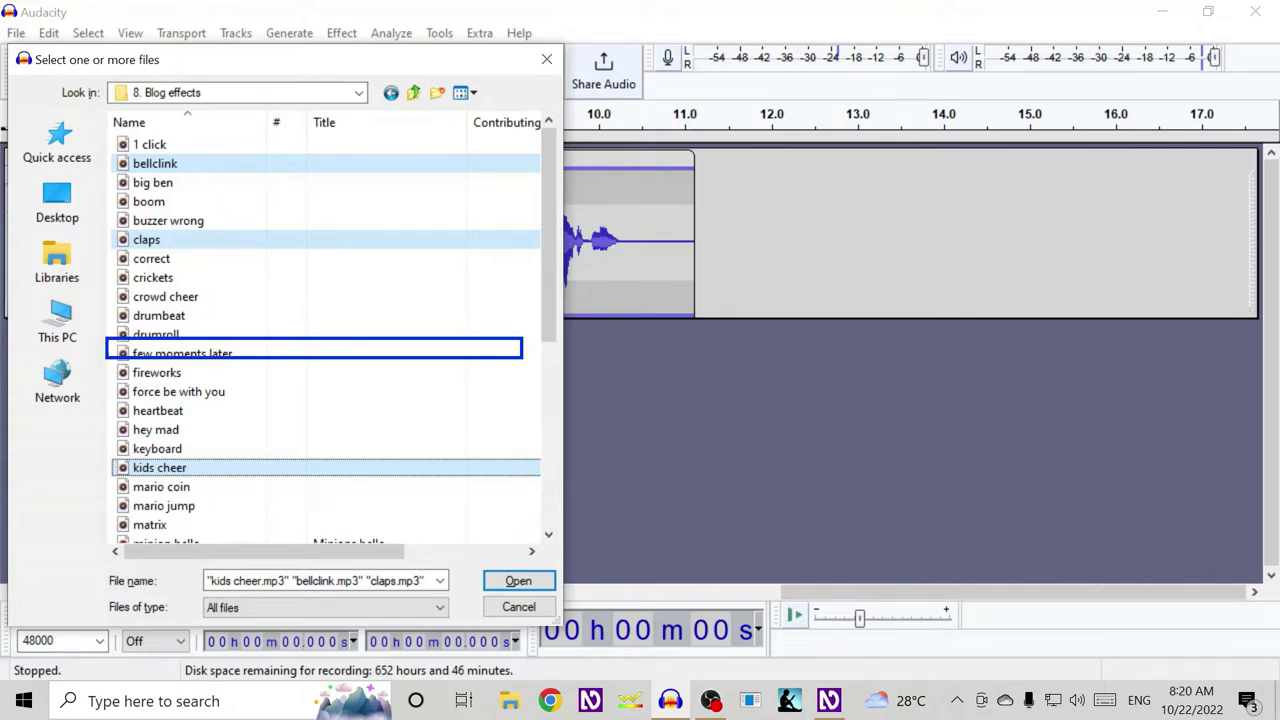
key(Return)
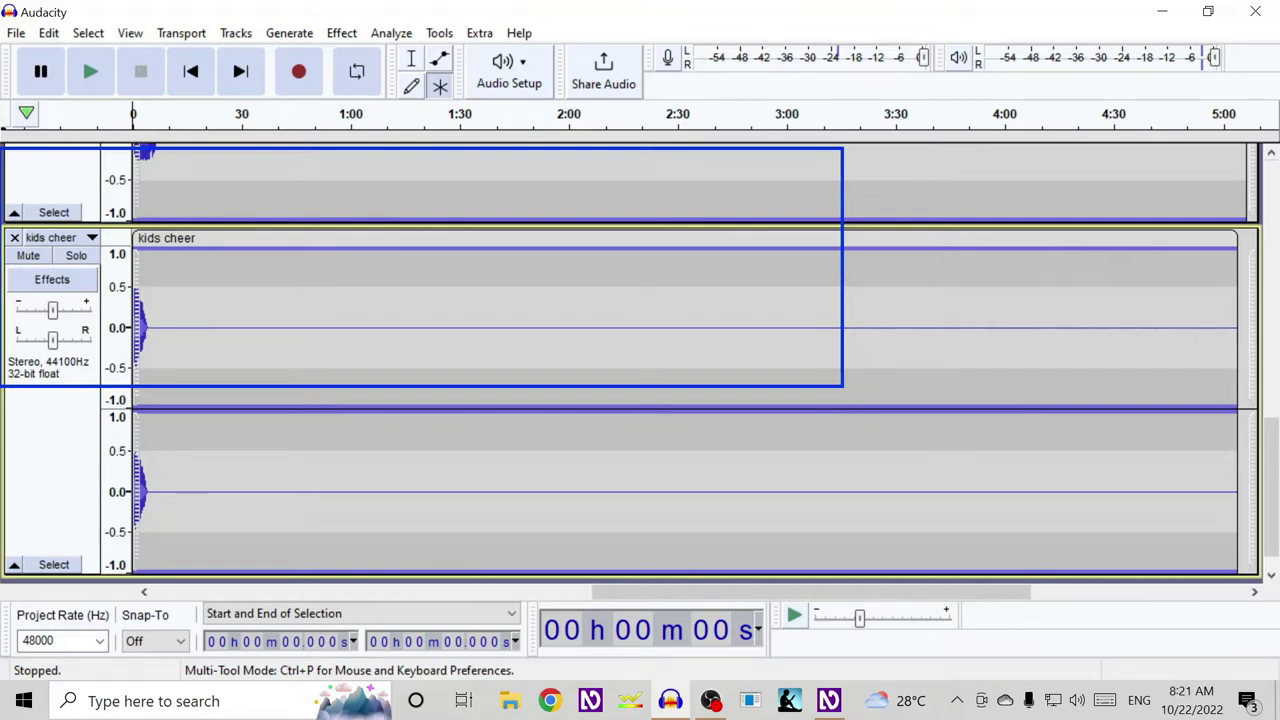
Play all tracks together from the start, stop playback, and look through the tracks from Audio 1 to kids cheer
key(space)
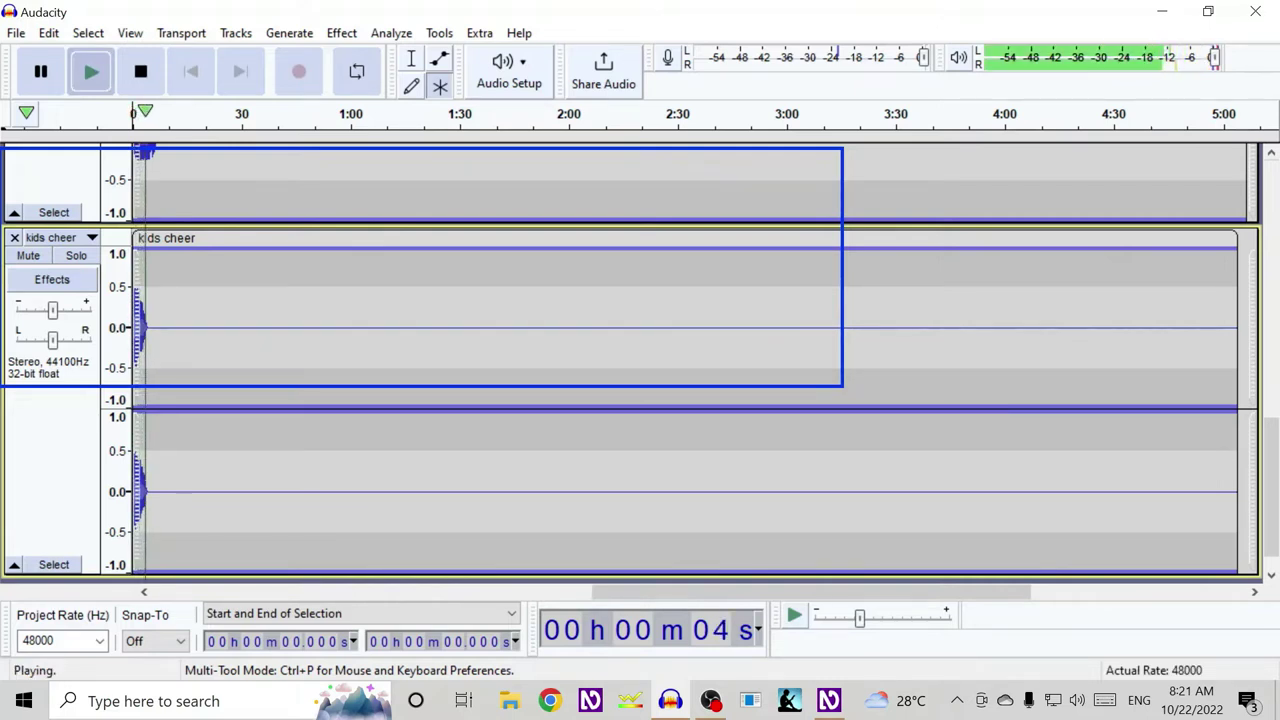
key(space)
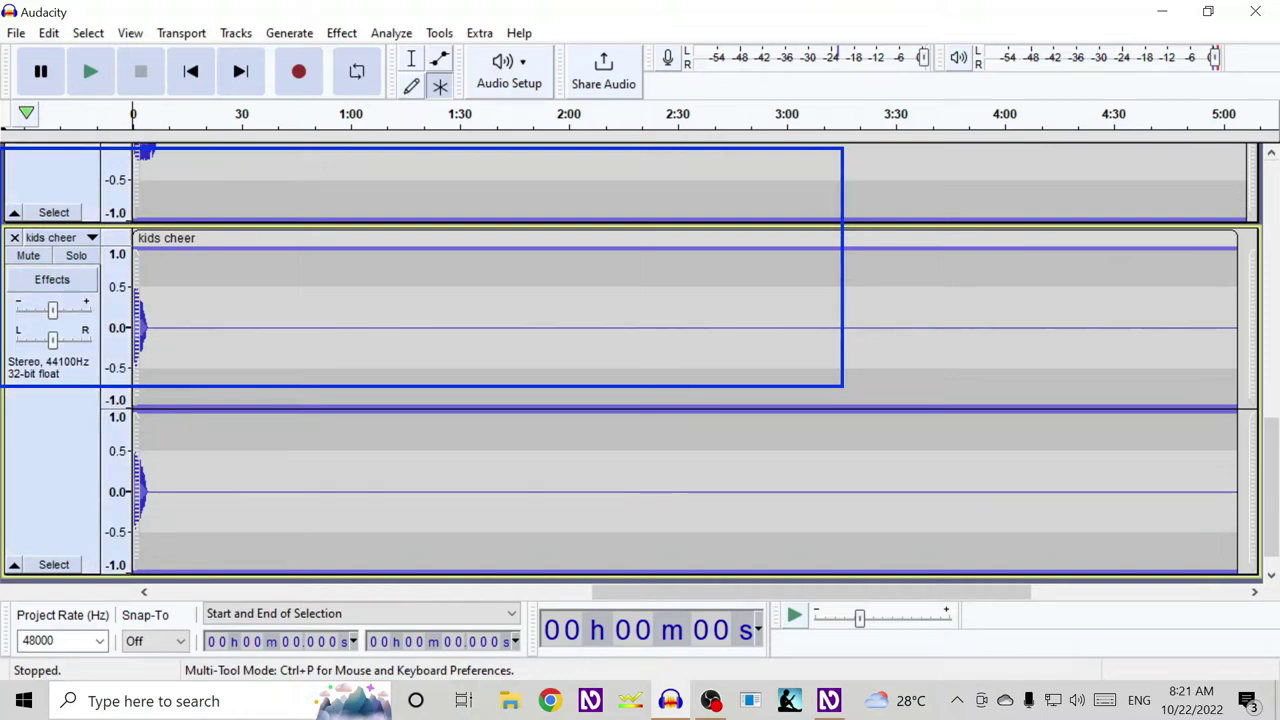
scroll(690, 360, up, 3)
scroll(690, 360, up, 6)
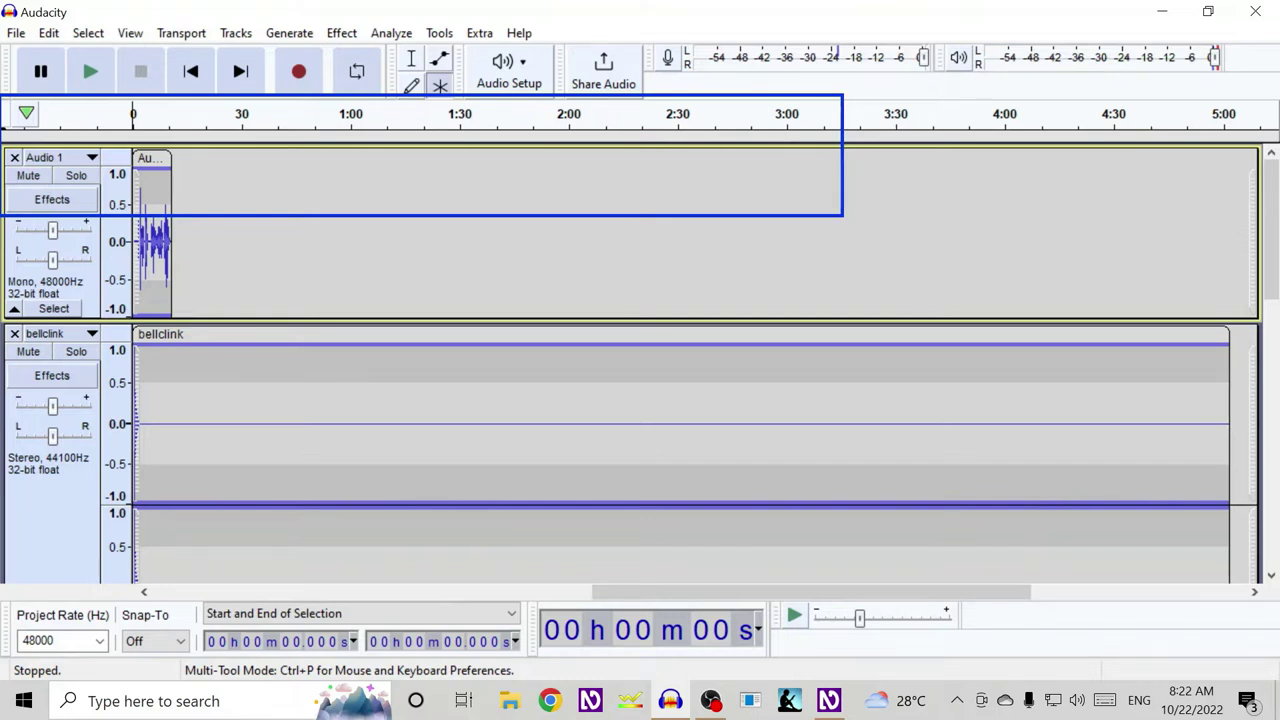
scroll(680, 360, down, 5)
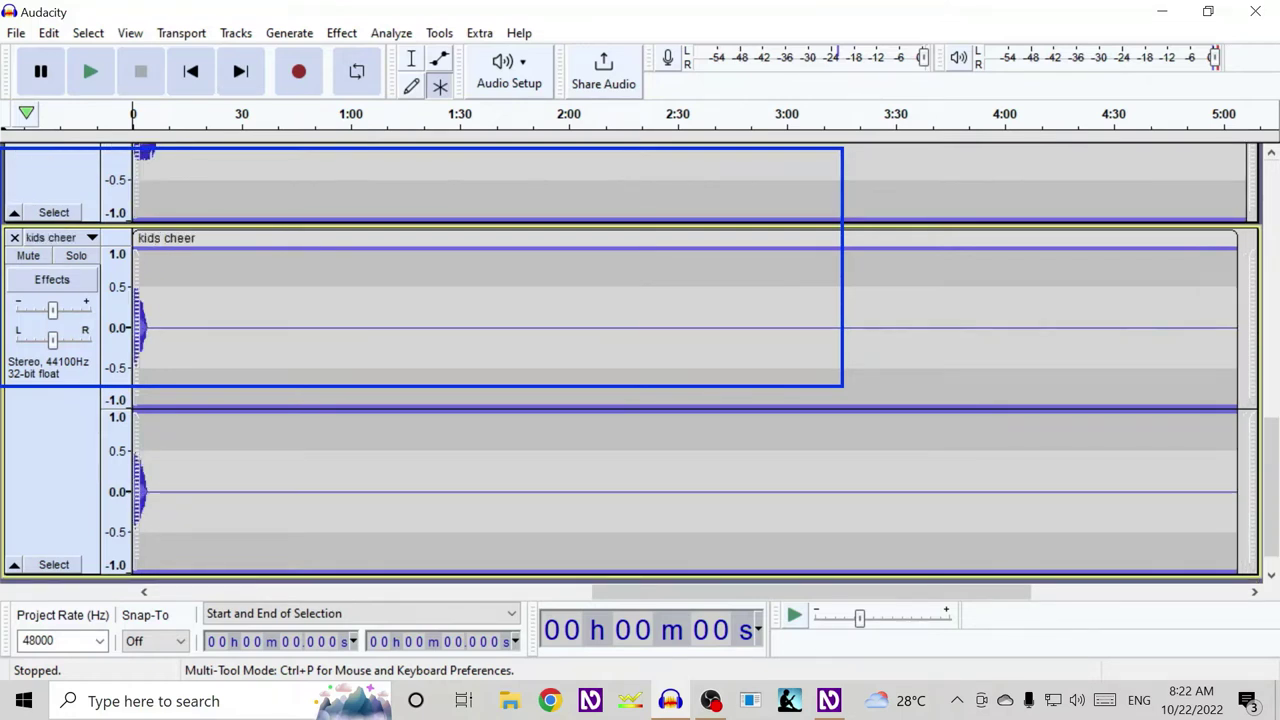
Mute the claps and bellclink tracks and return the focus to the Audio 1 track
scroll(680, 360, up, 3)
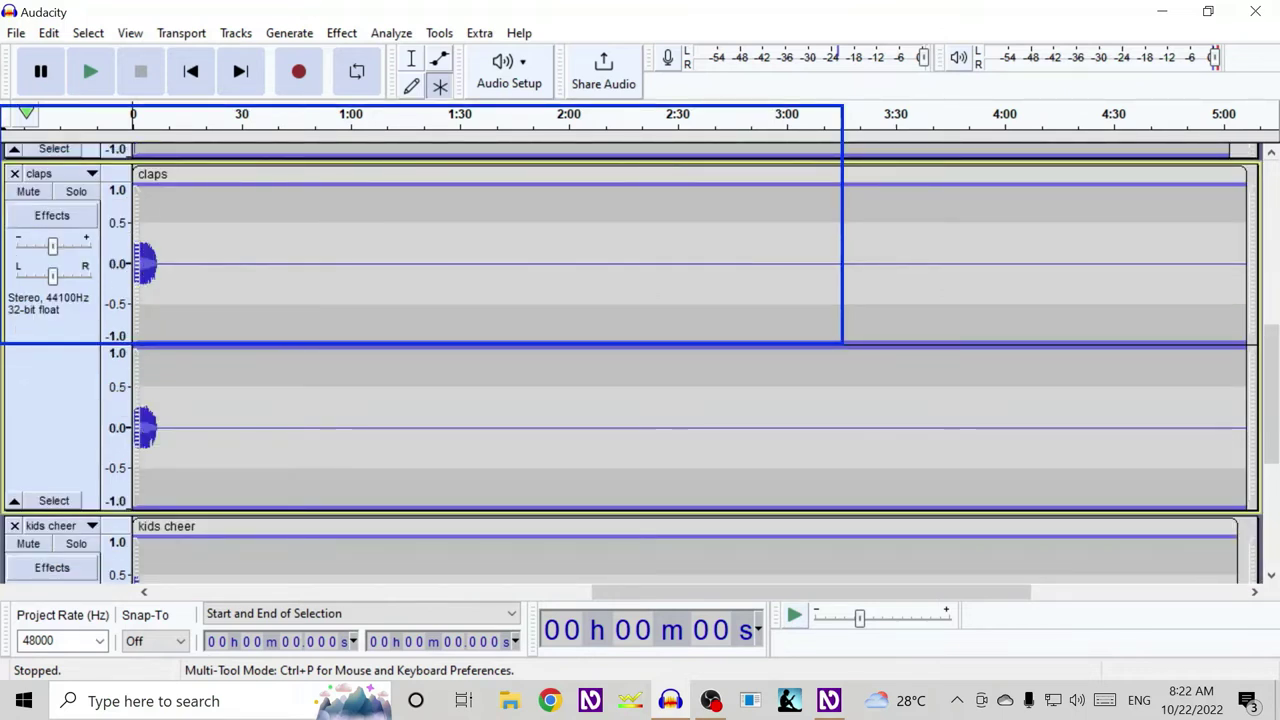
key(shift+u)
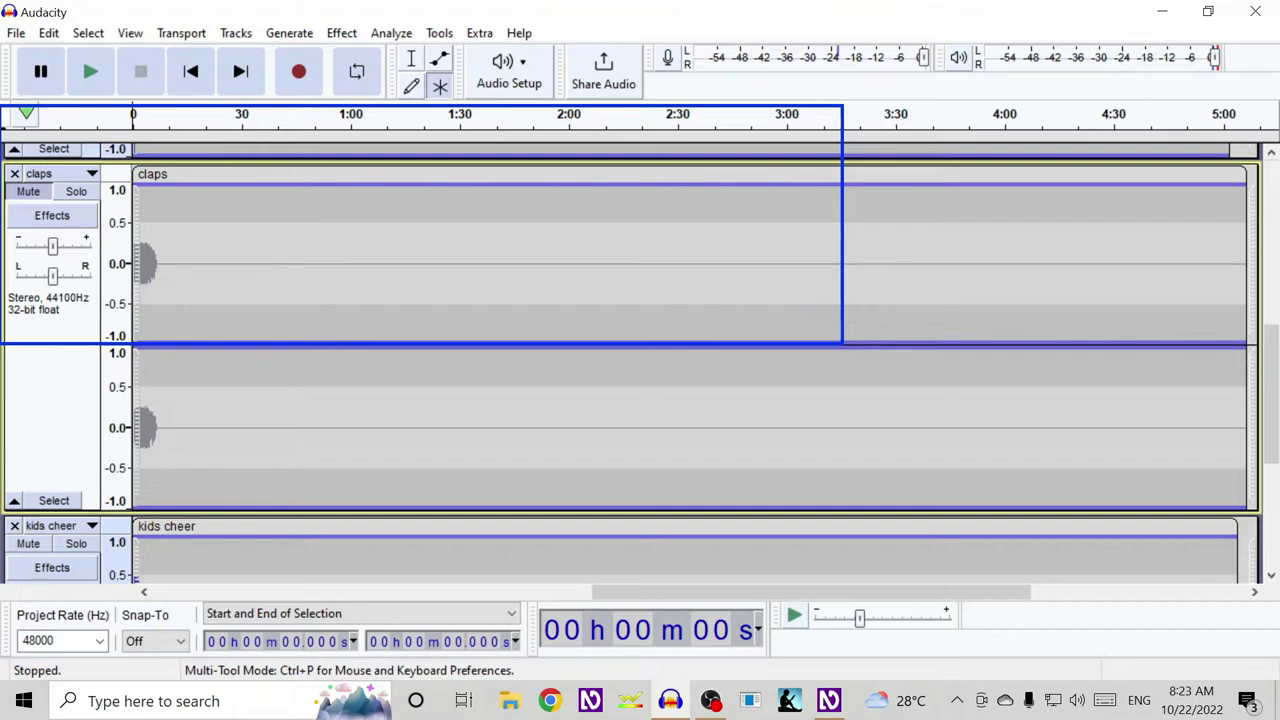
scroll(640, 340, up, 3)
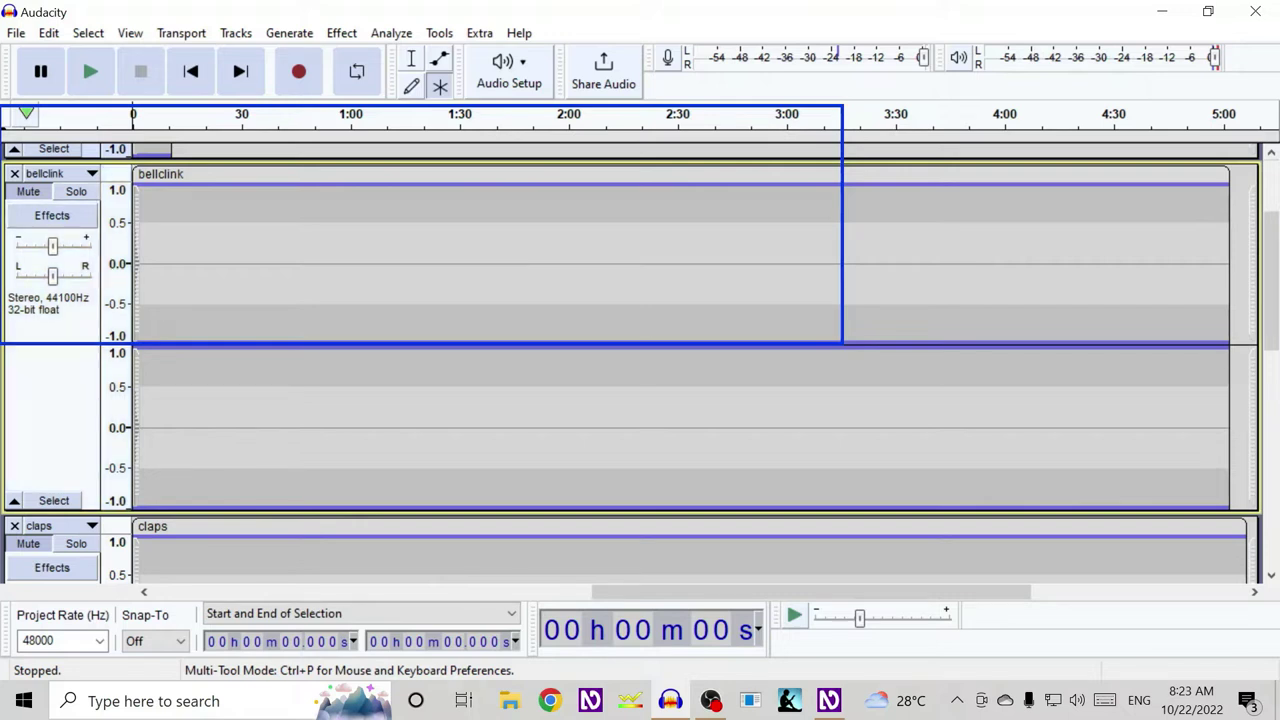
scroll(640, 360, up, 3)
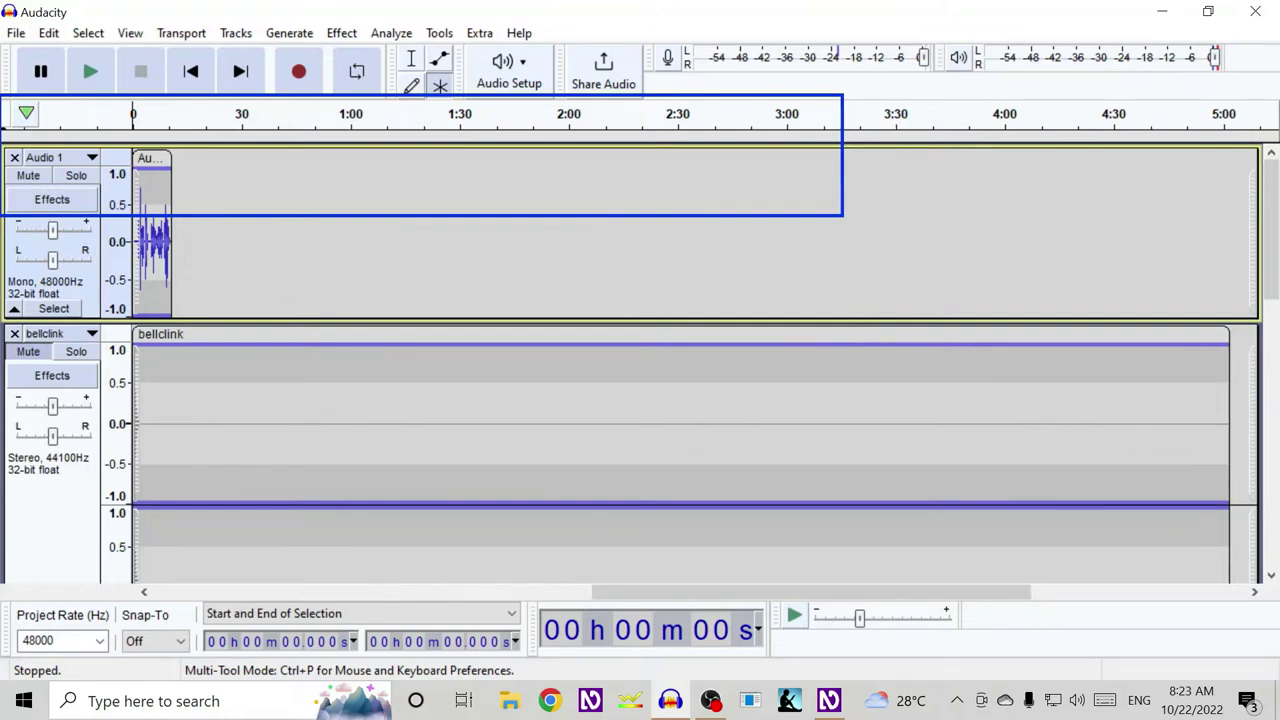
Check the tracks down to kids cheer, and play the project from the start with bellclink and claps muted
key(Down)
key(Down)
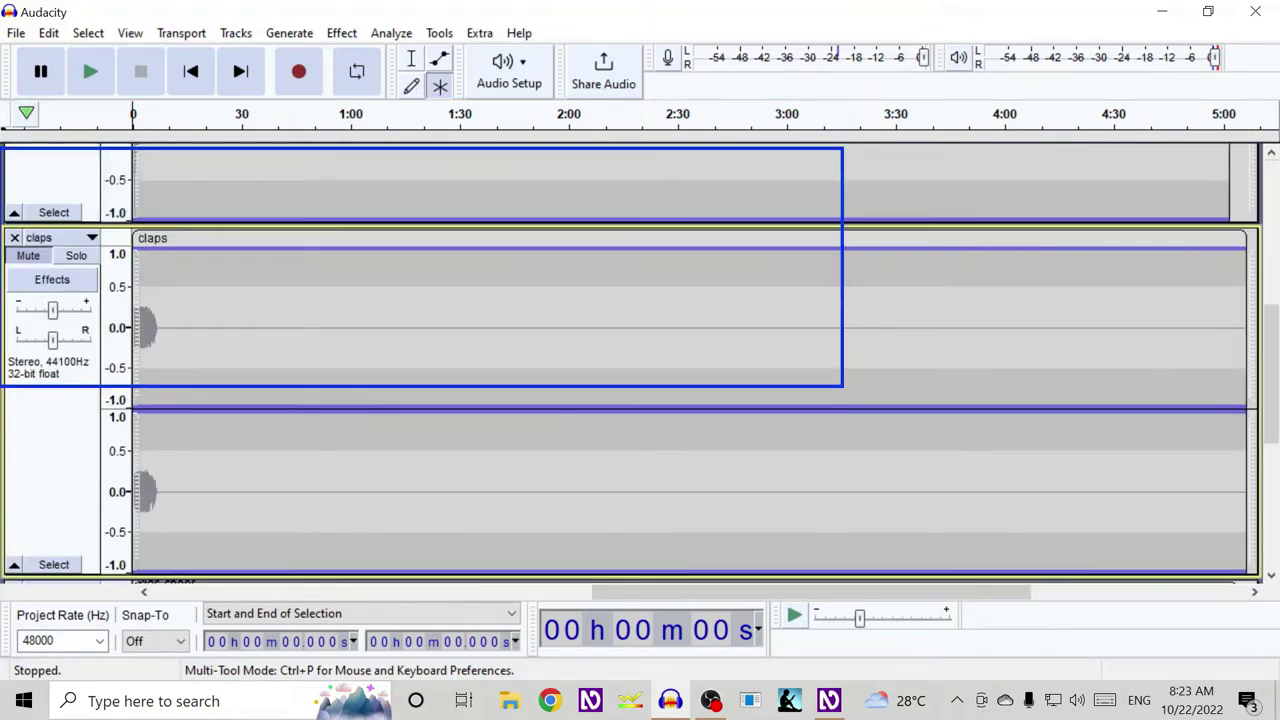
key(Down)
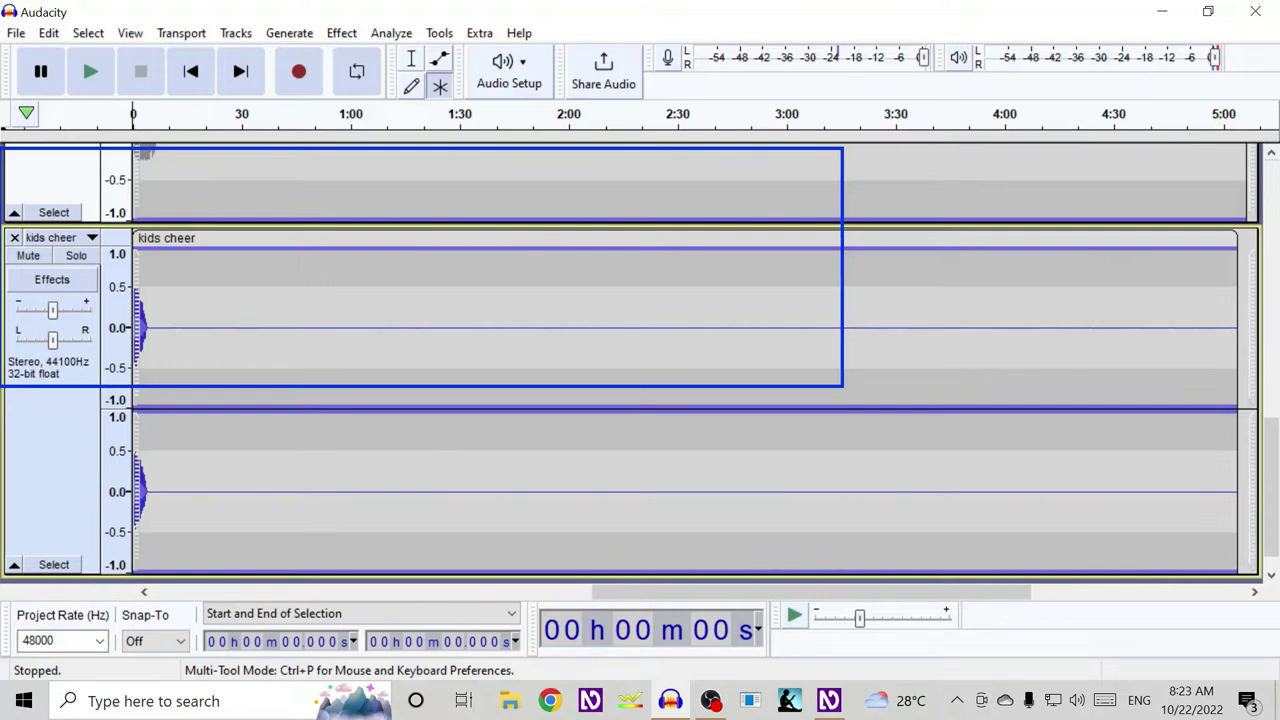
scroll(640, 360, up, 10)
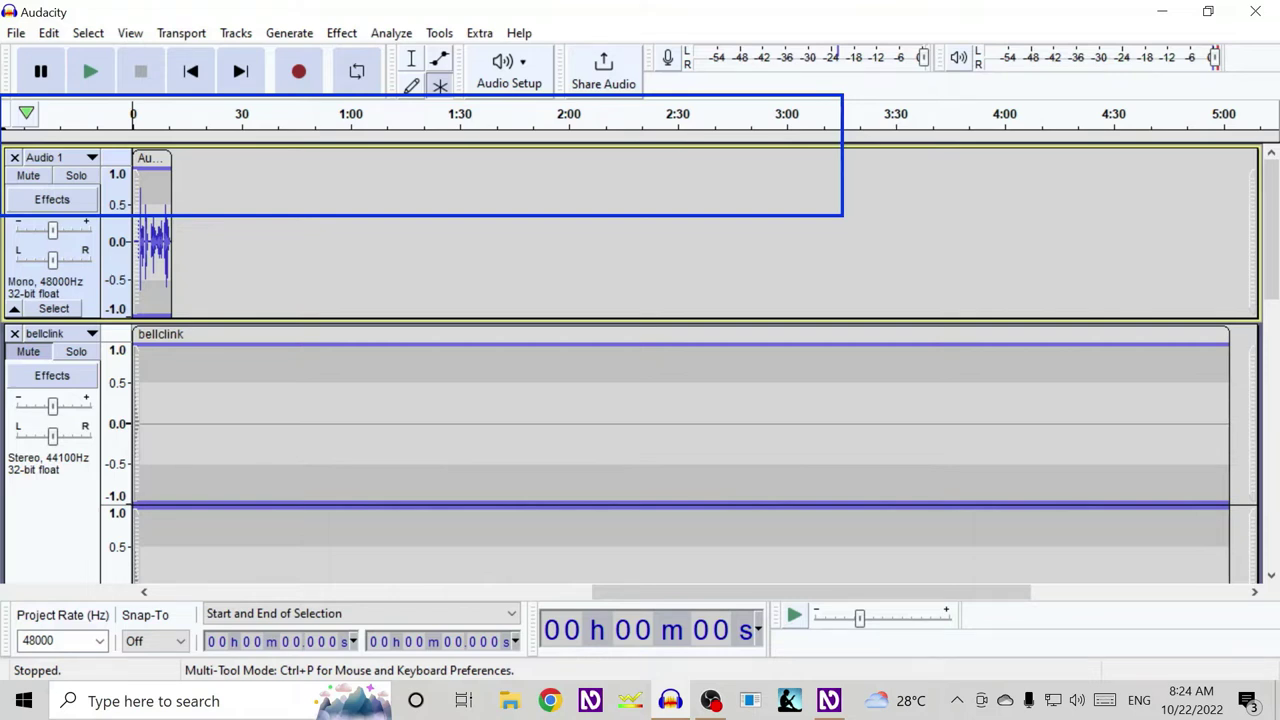
key(space)
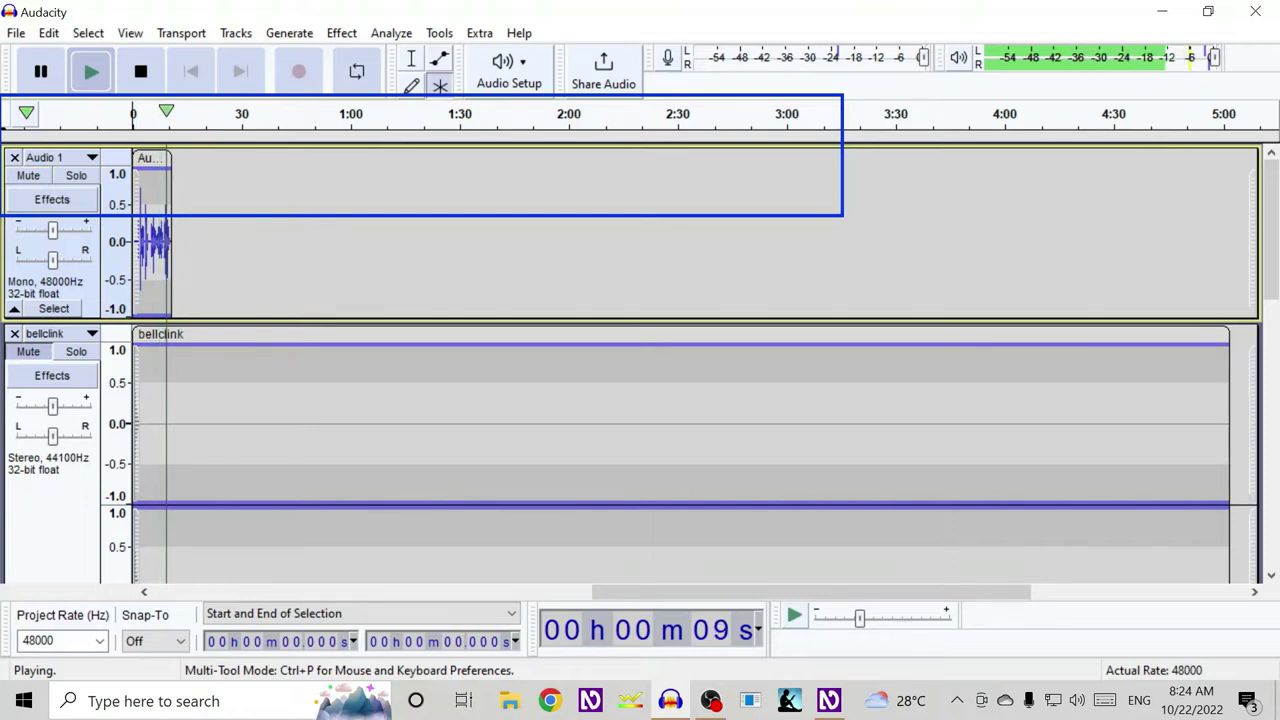
key(space)
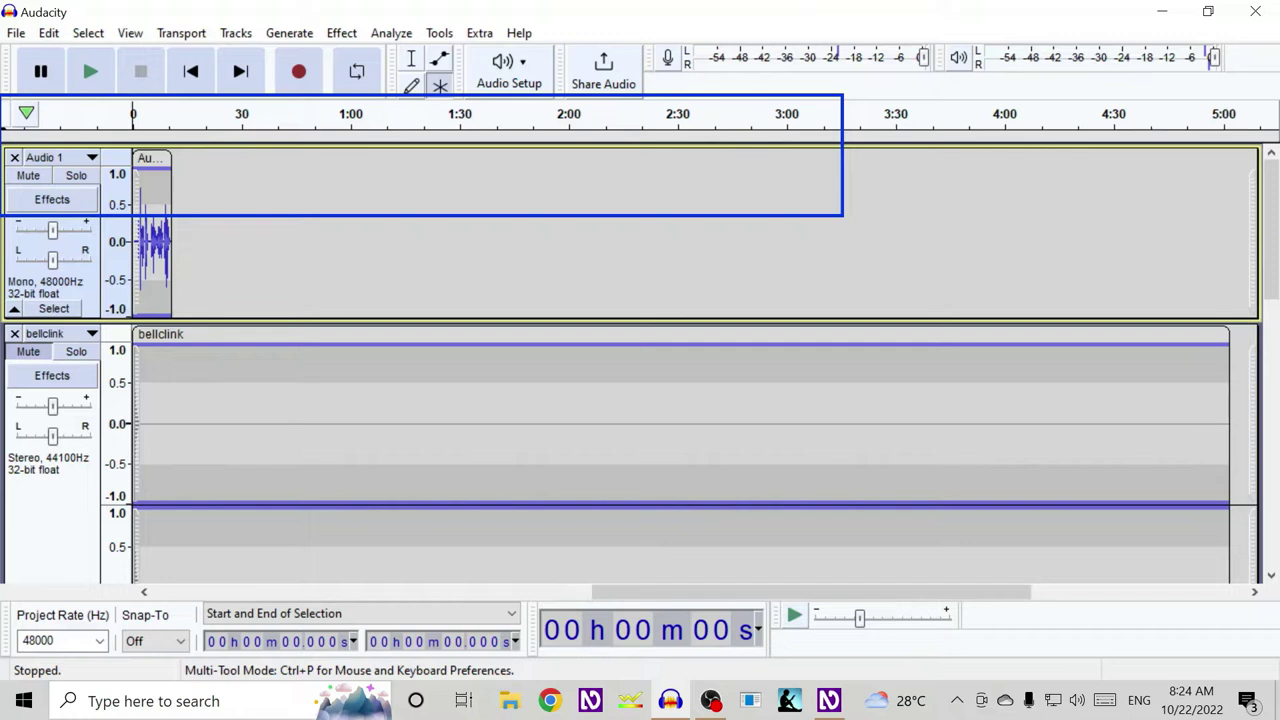
Mute the kids cheer track
key(Down)
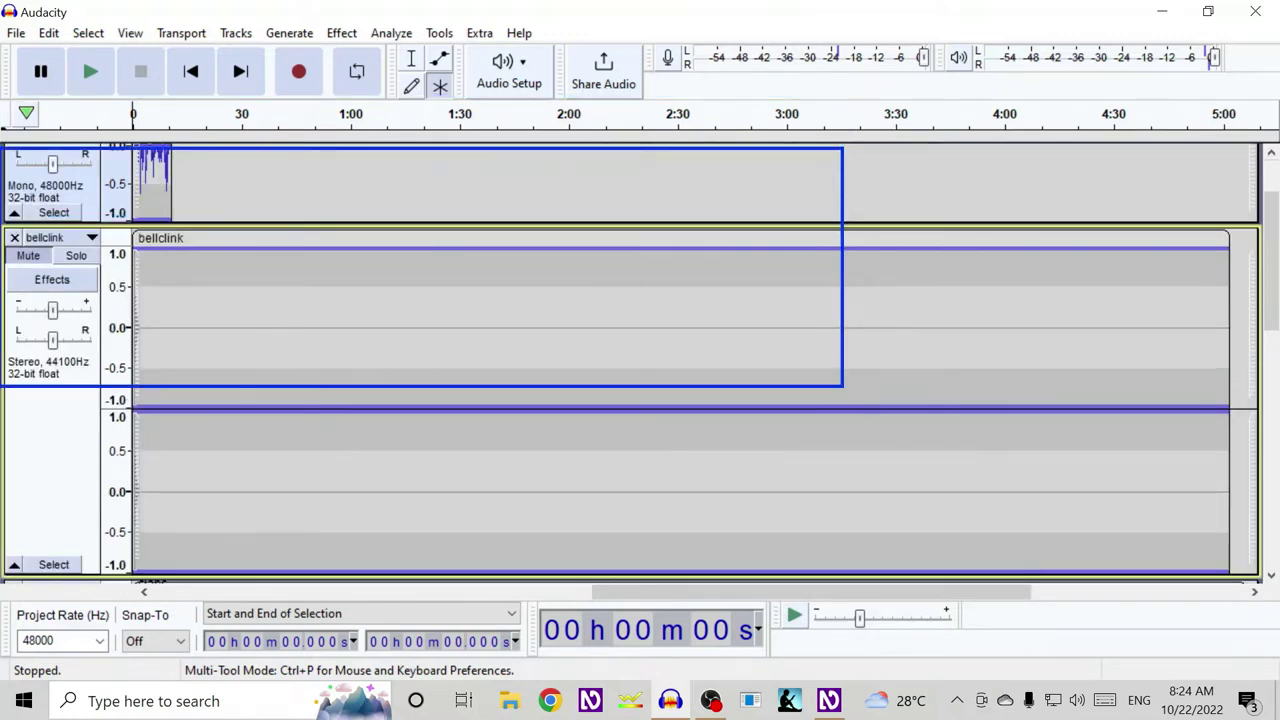
key(Down)
key(Down)
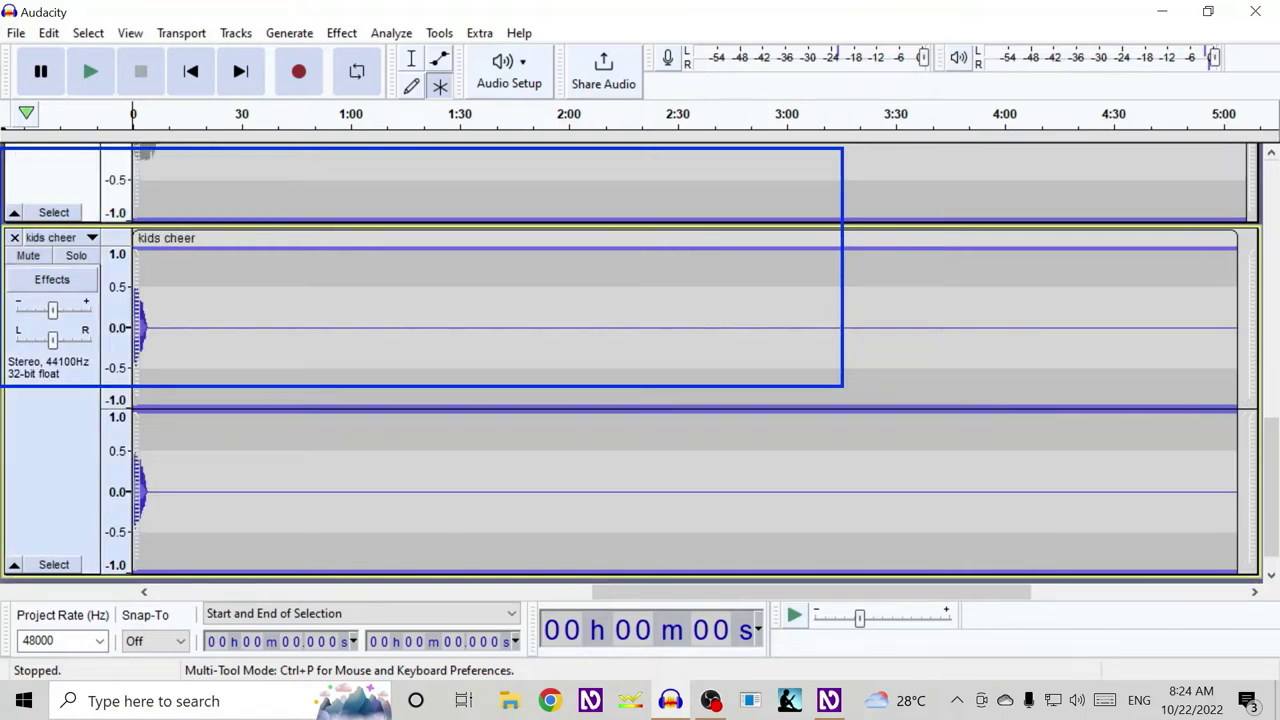
key(Return)
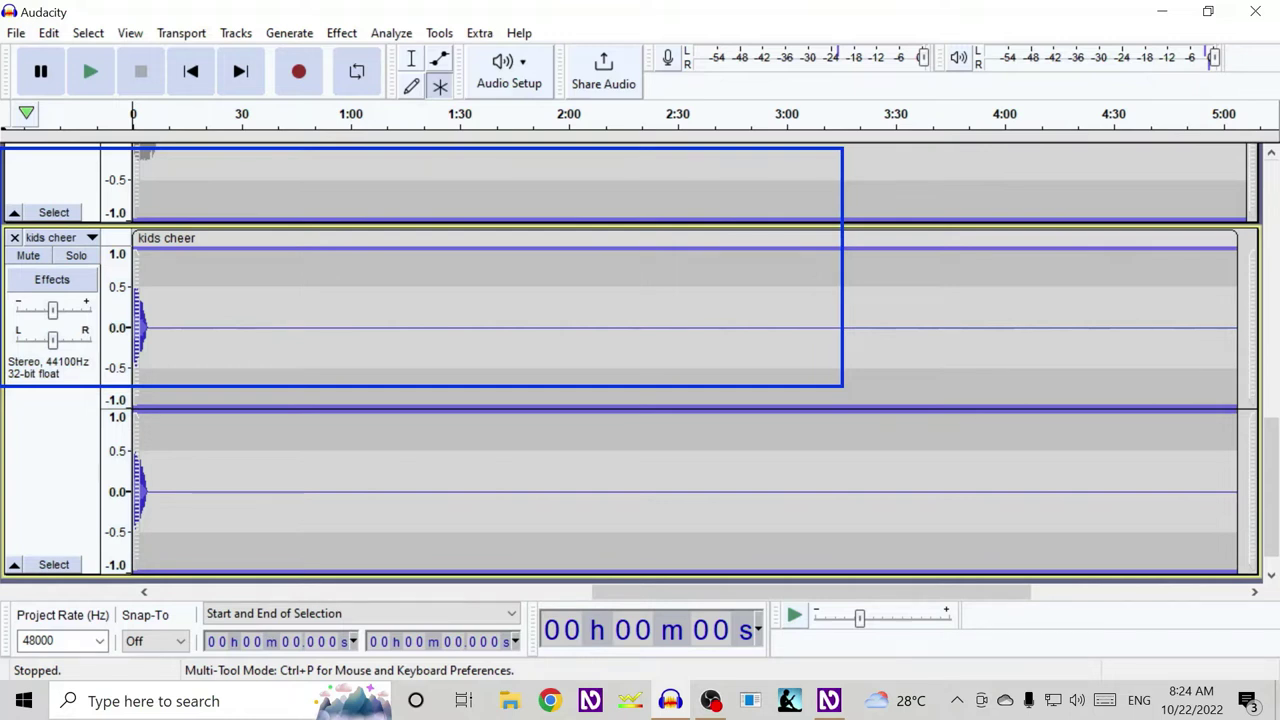
key(shift+u)
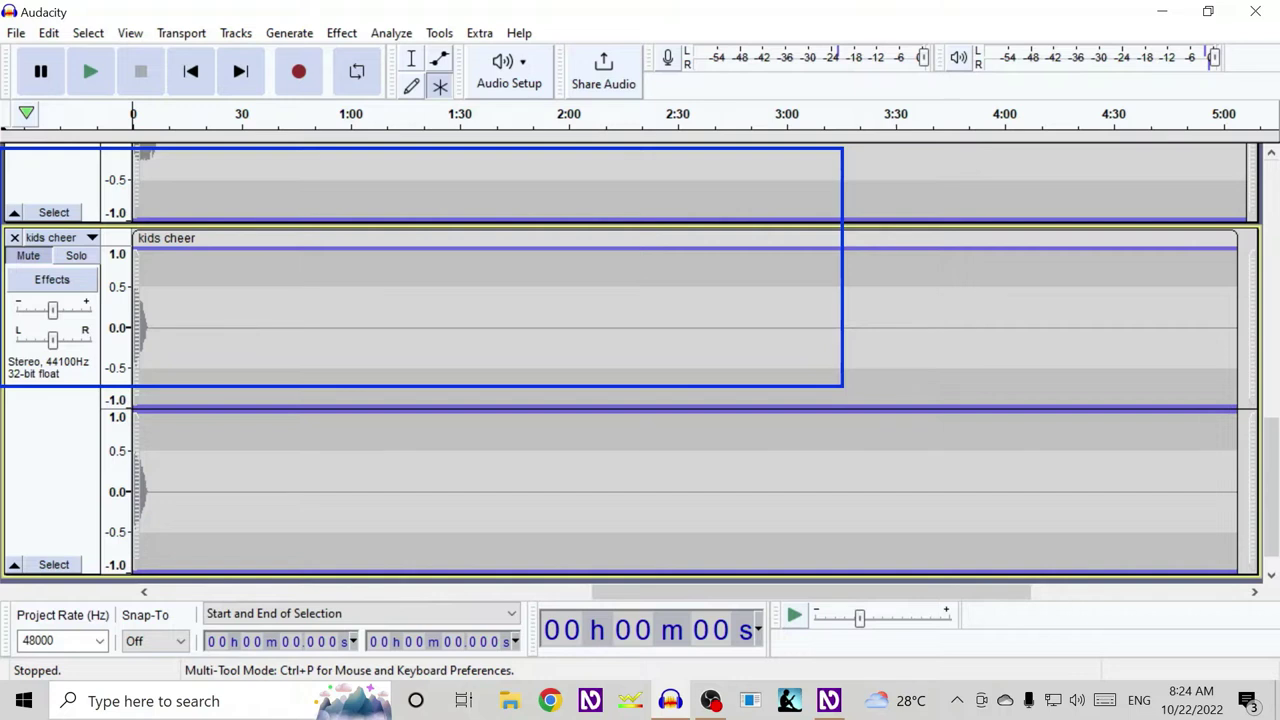
Unmute the bellclink track and mute it again, ending on the Audio 1 track
key(Up)
key(Up)
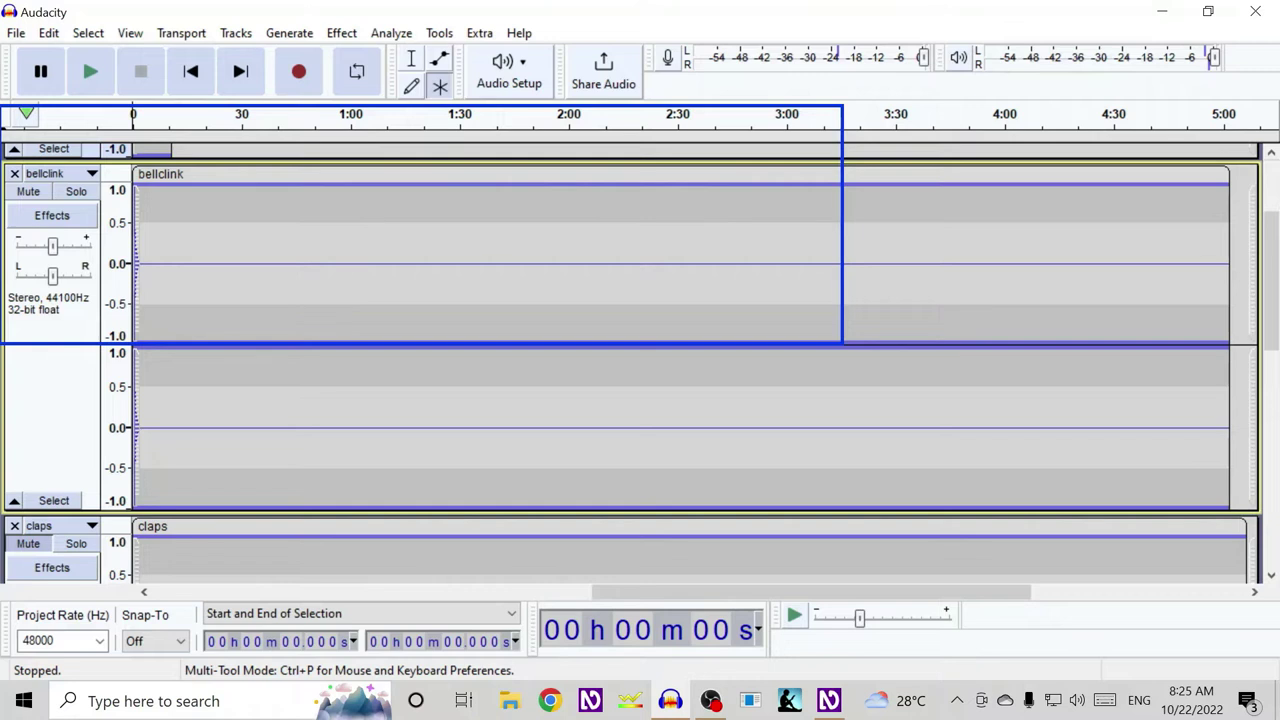
scroll(640, 360, up, 3)
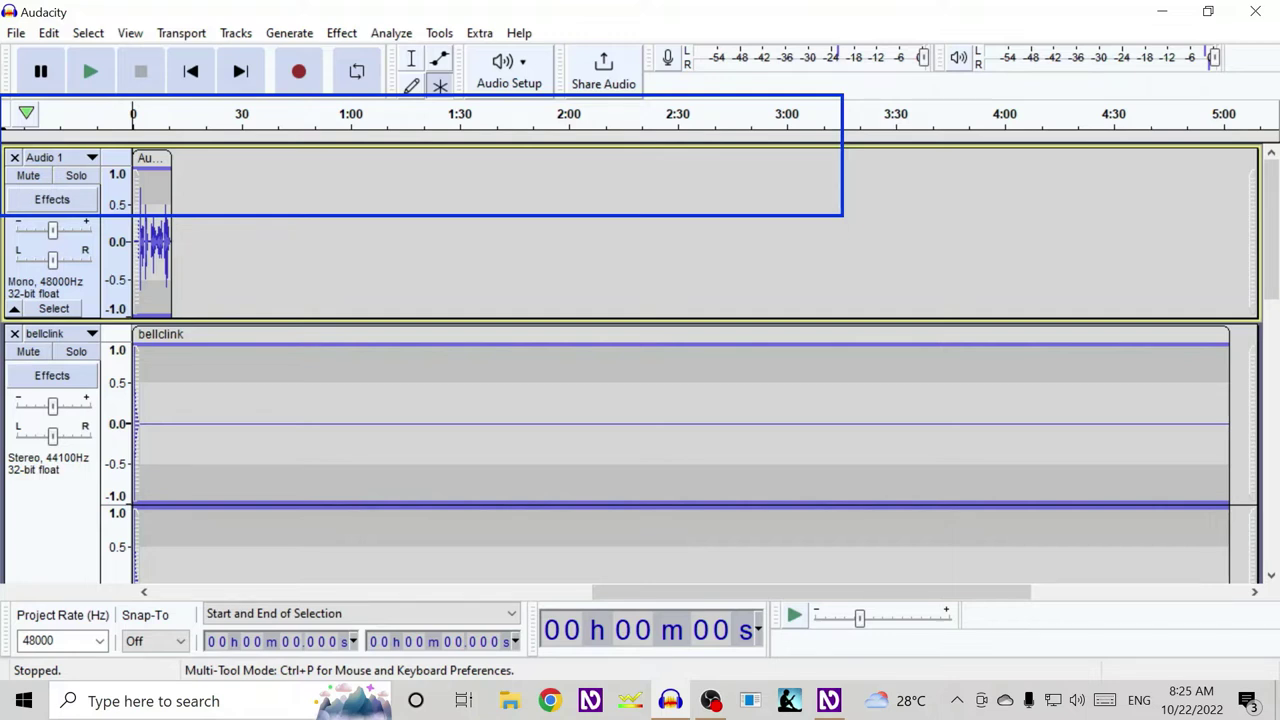
key(Down)
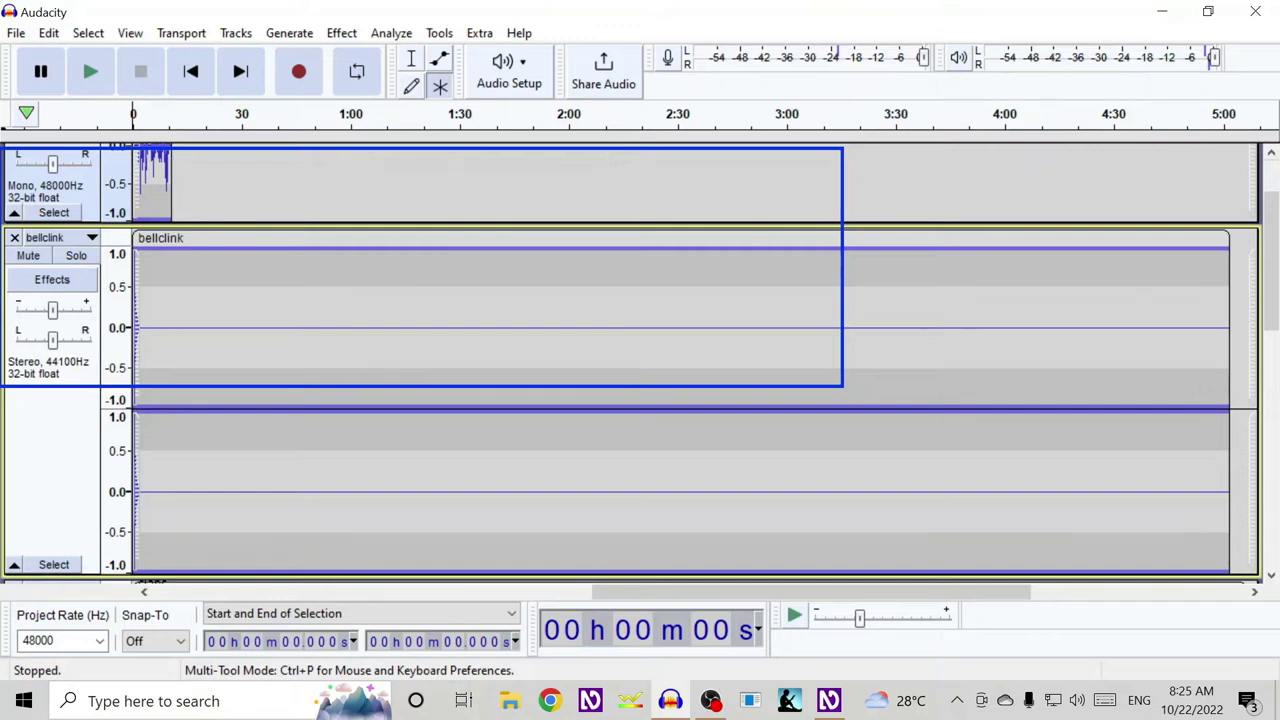
key(shift+u)
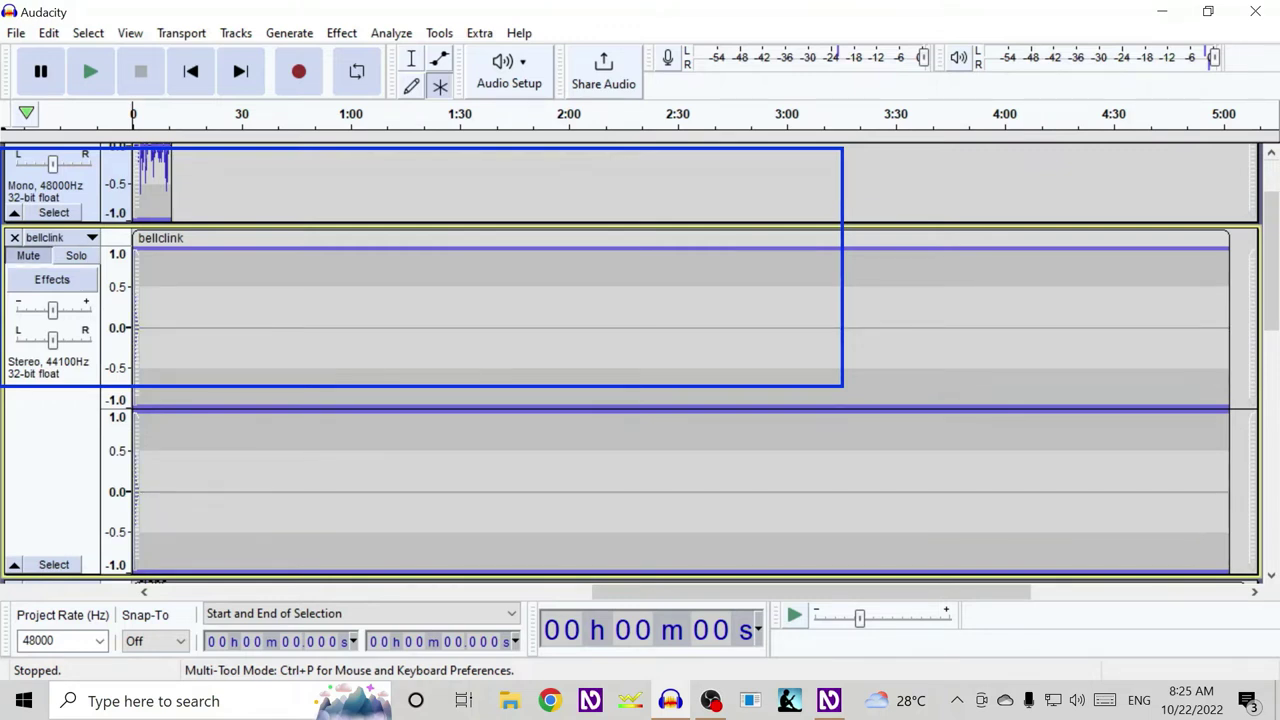
key(Up)
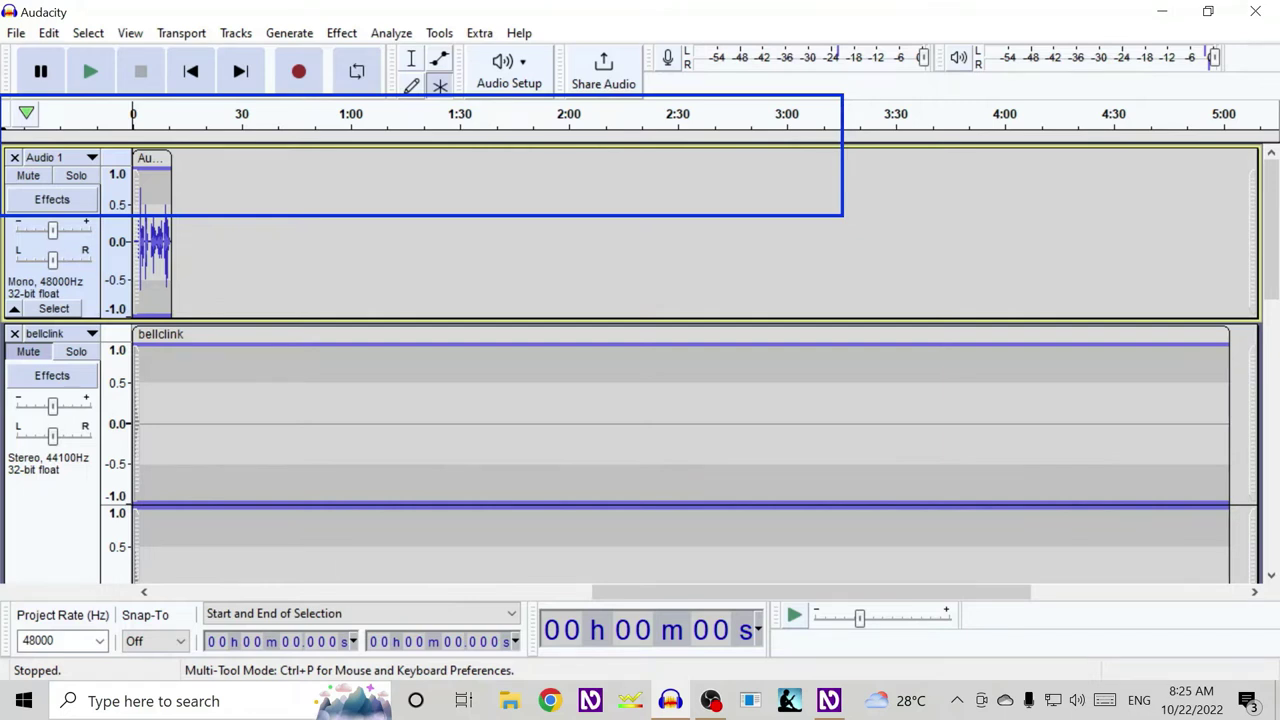
Play the voice recording, mark the left selection boundary at 7.458 s during playback, and check that position after stopping
key(space)
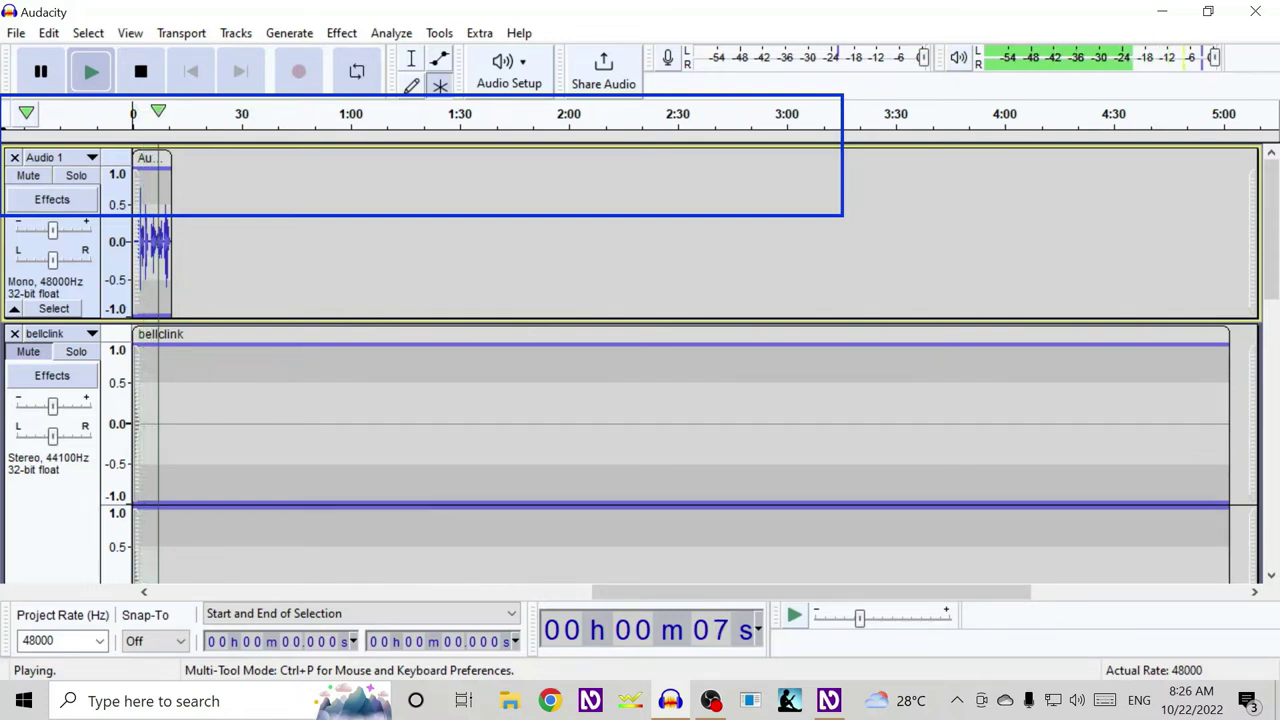
key([)
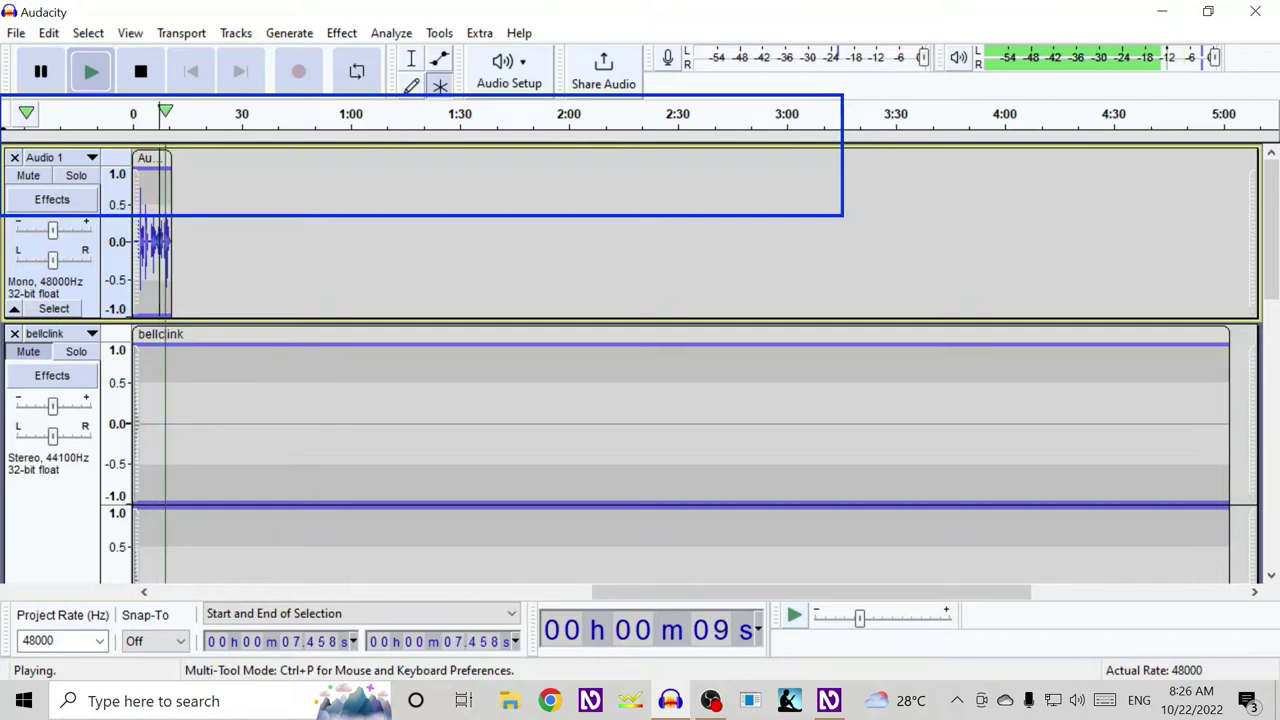
key(space)
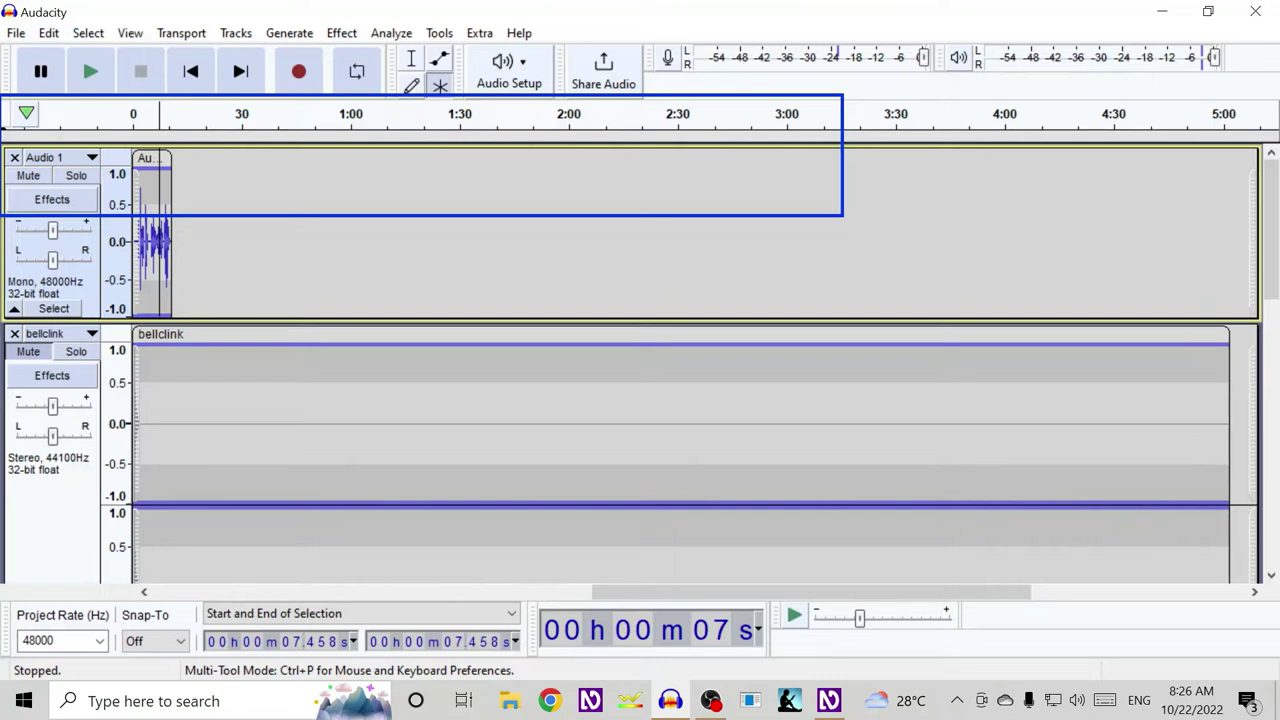
key(bracketleft)
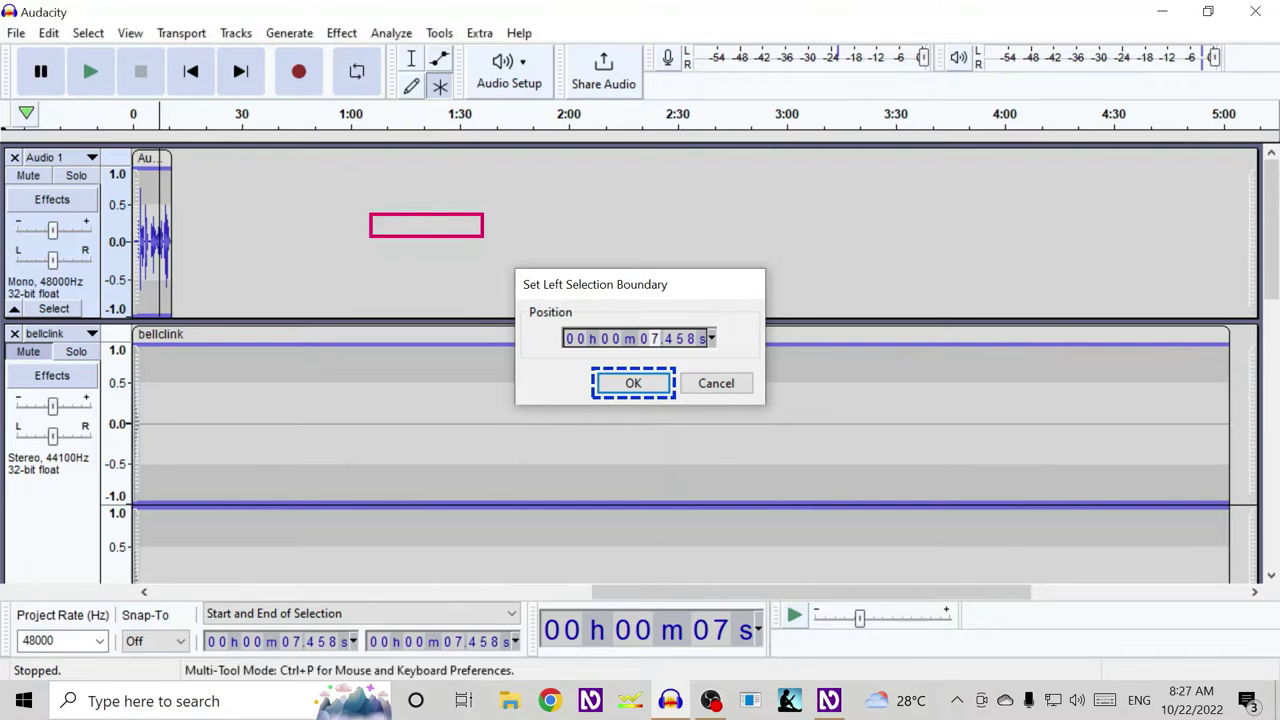
key(Return)
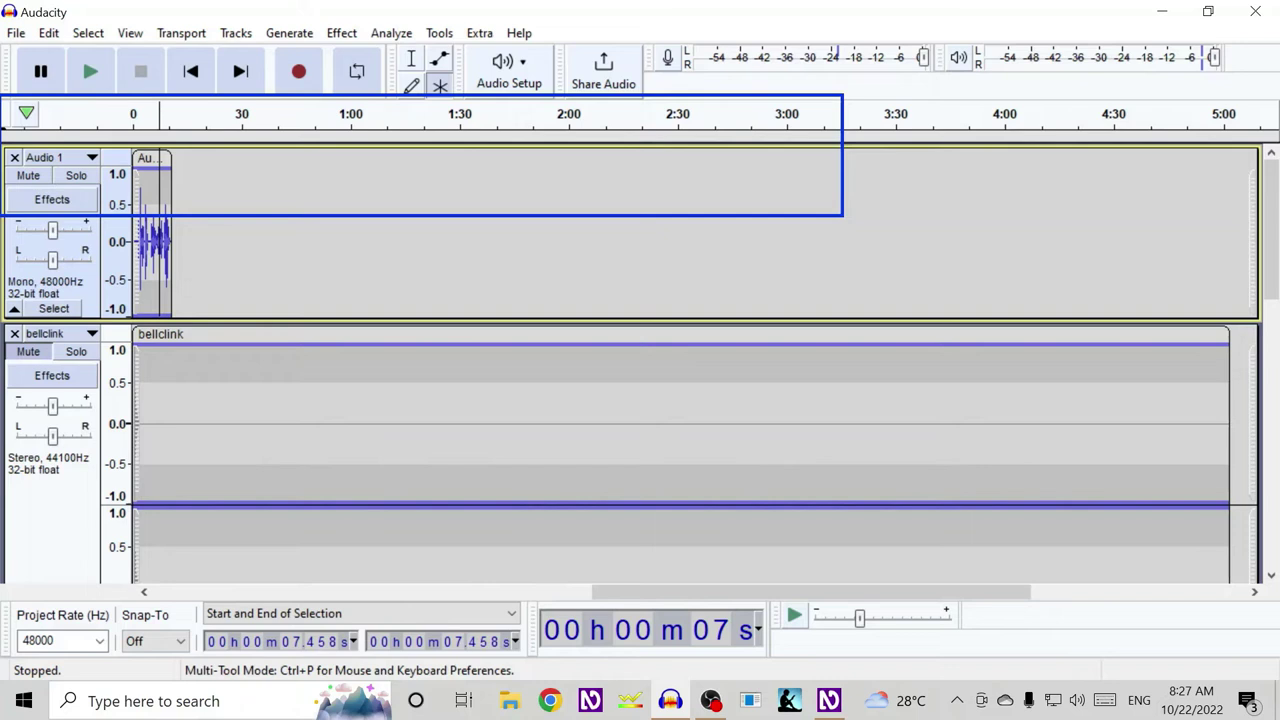
Unmute the bellclink track and play the project from the start to hear where the bell falls
key(Home)
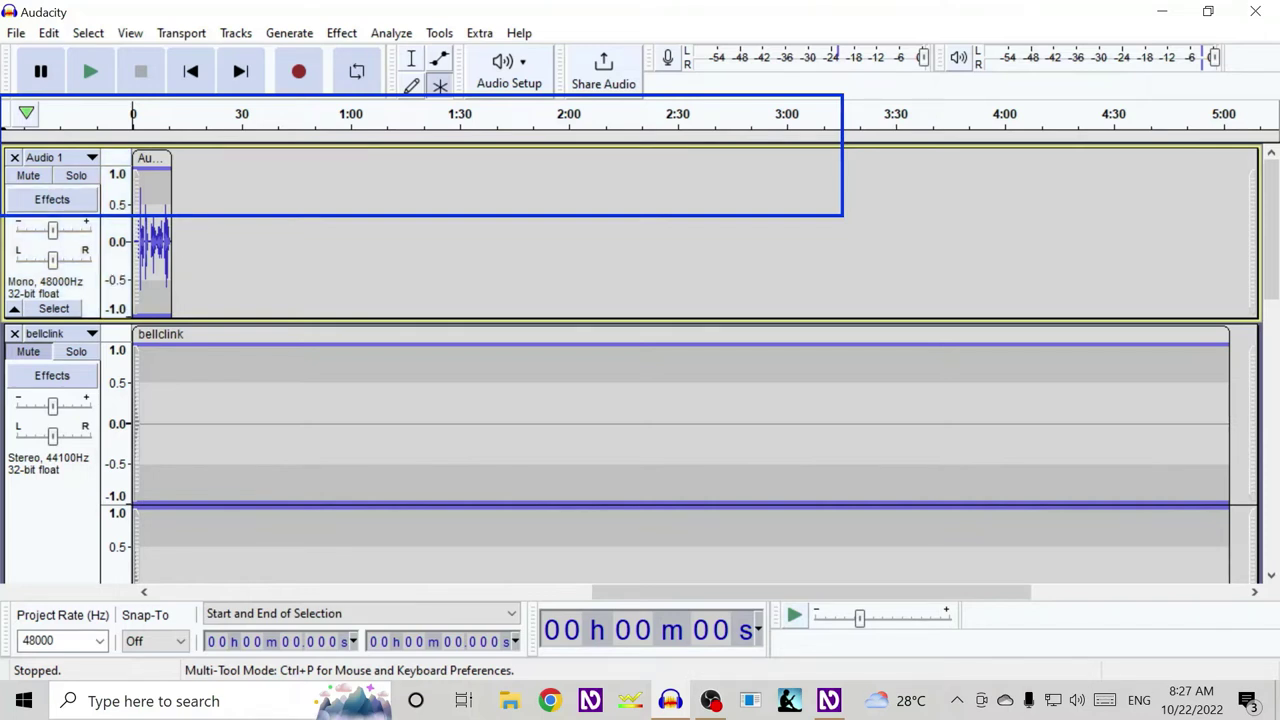
key(Down)
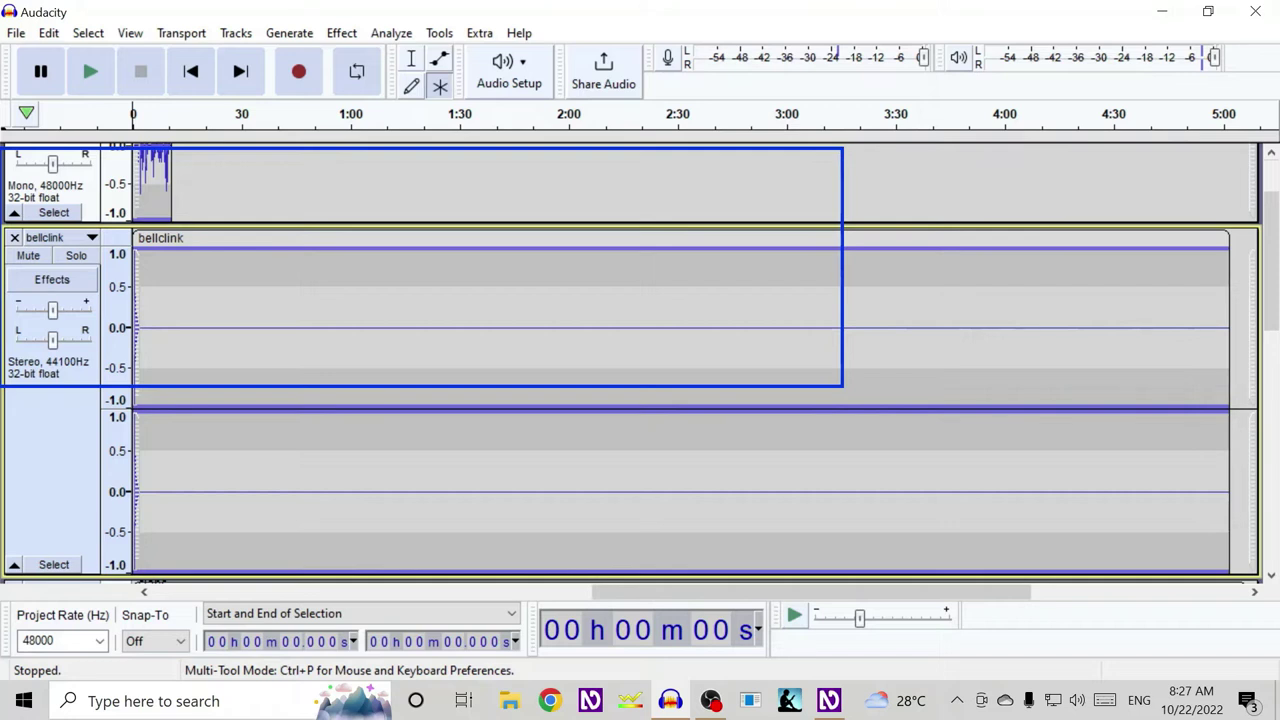
key(space)
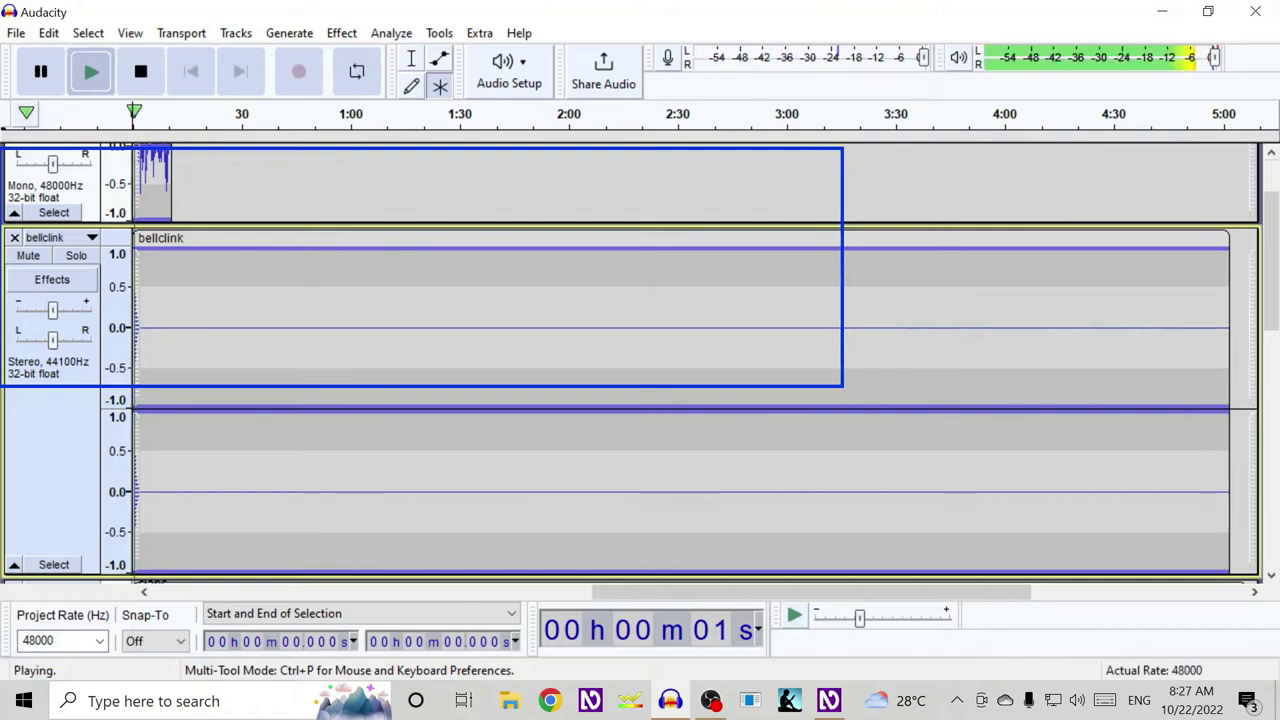
key(space)
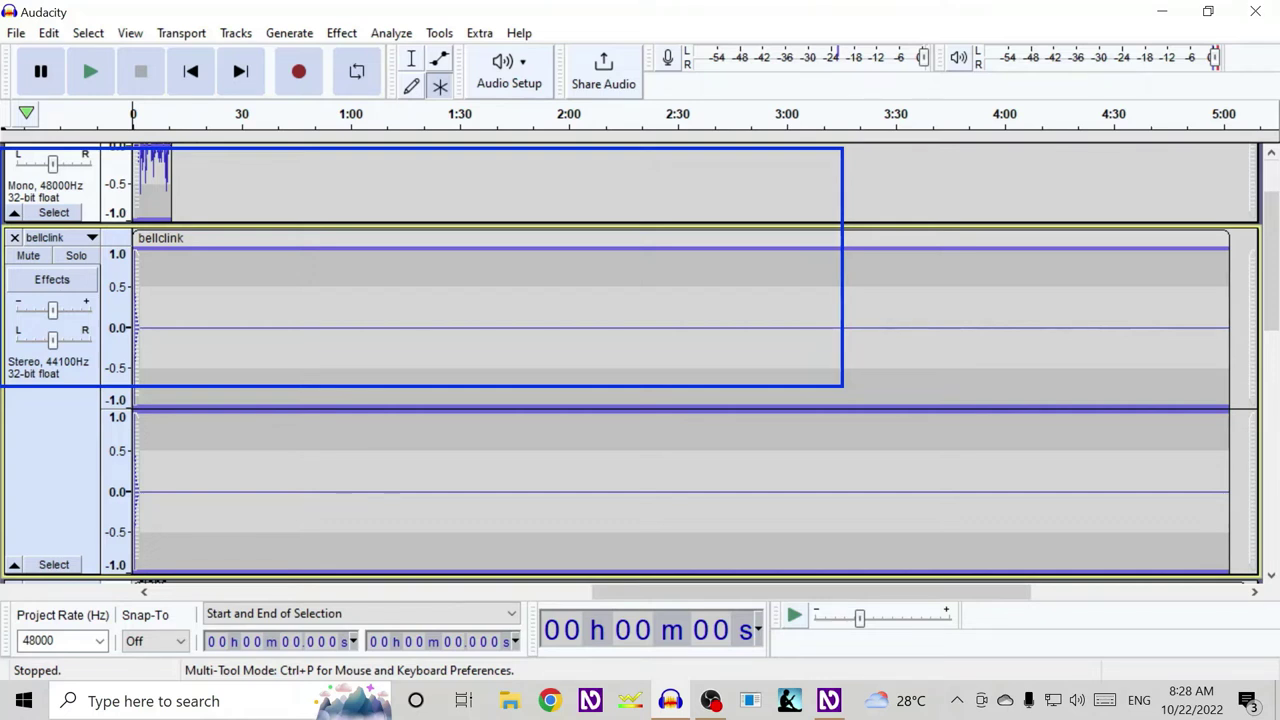
Generate 7 seconds of silence at the start of the bellclink track
key(alt+g)
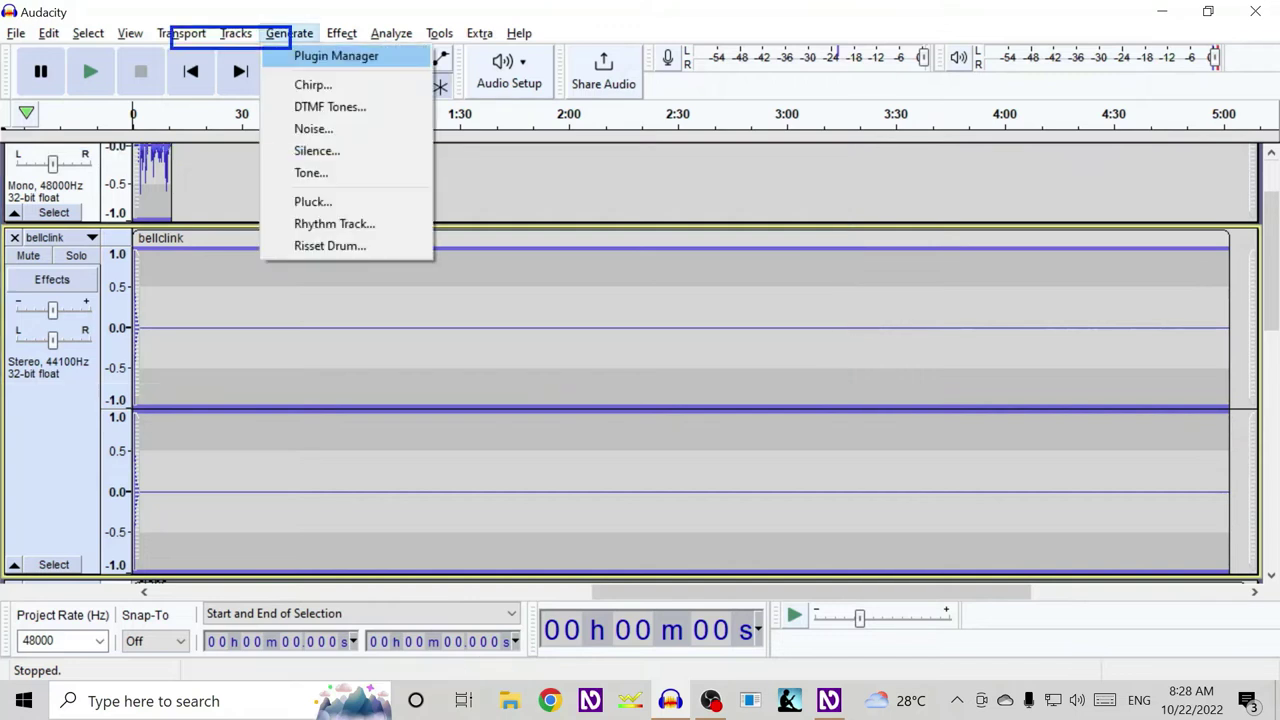
key(s)
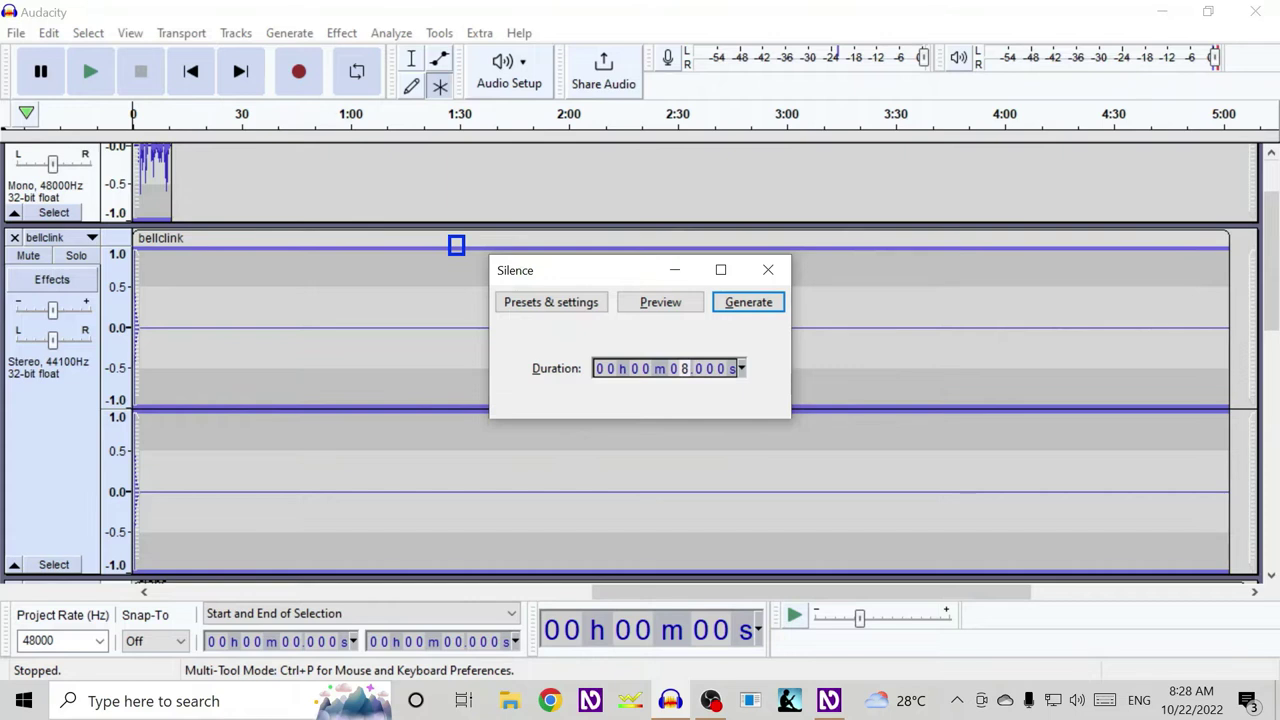
text(7)
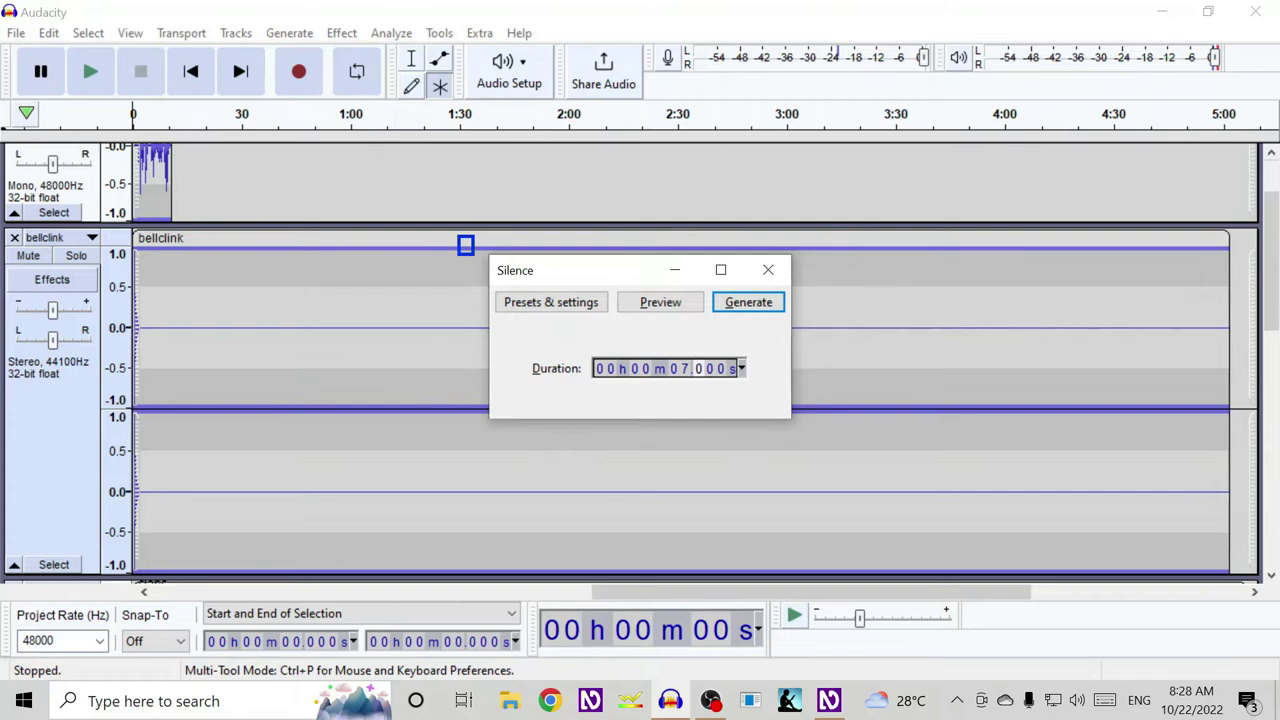
key(Tab)
key(Tab)
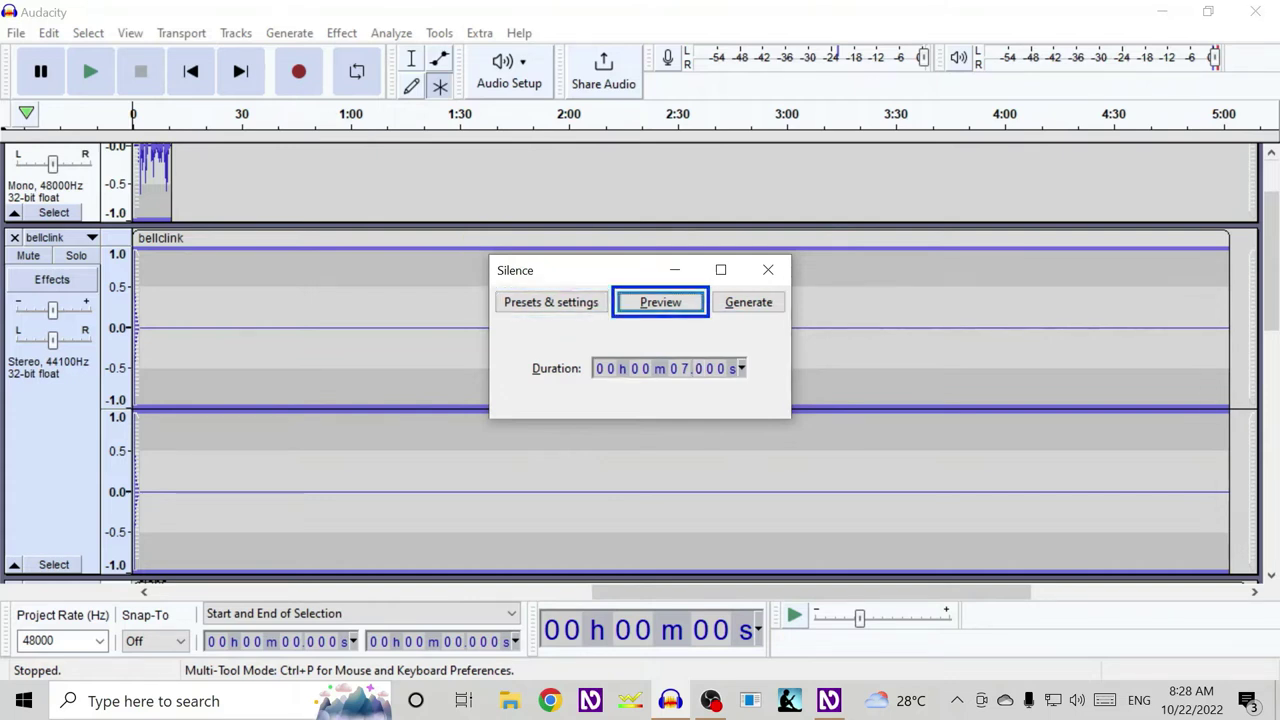
key(Tab)
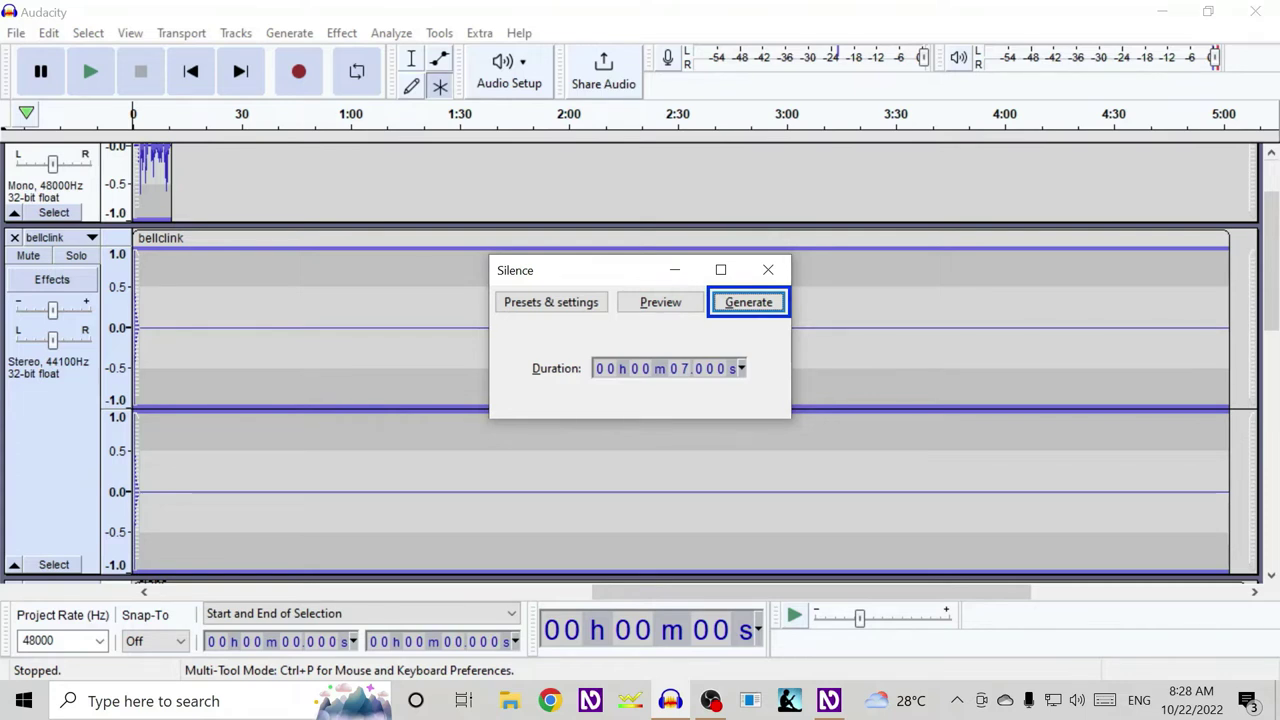
key(Return)
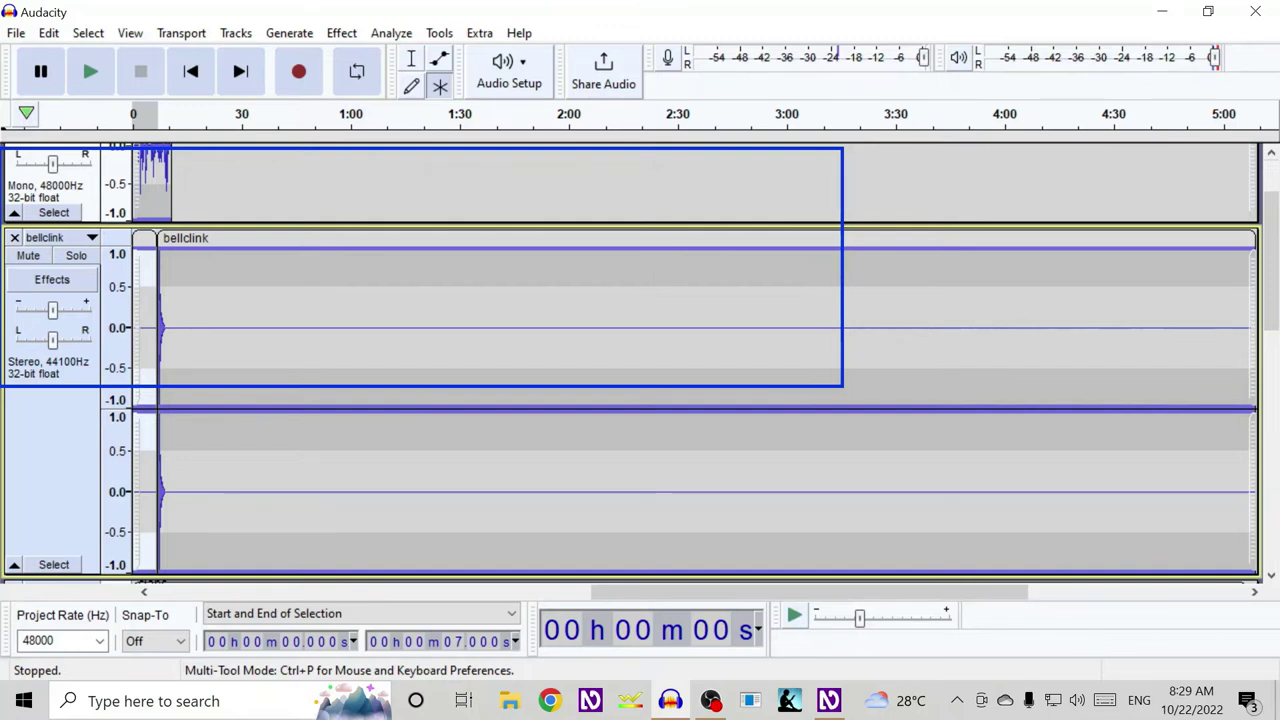
Check the claps and kids cheer tracks, clear the time selection, and play the project from the start
key(Down)
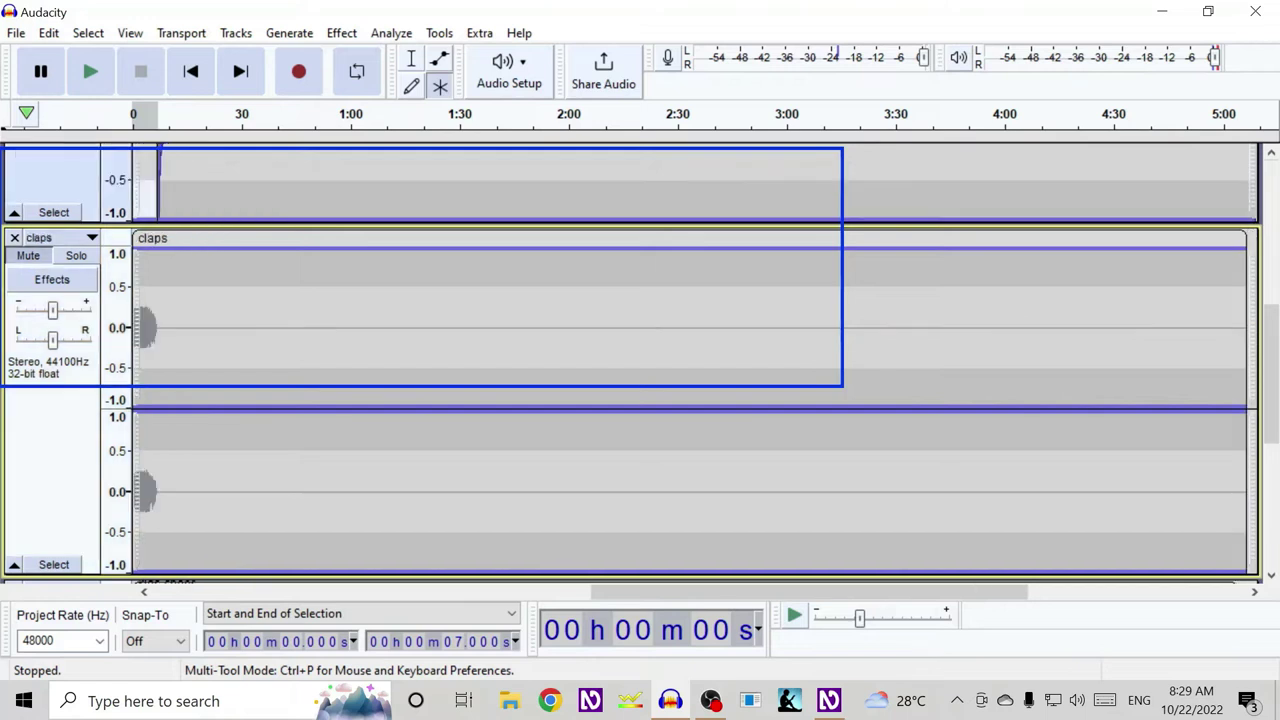
key(Down)
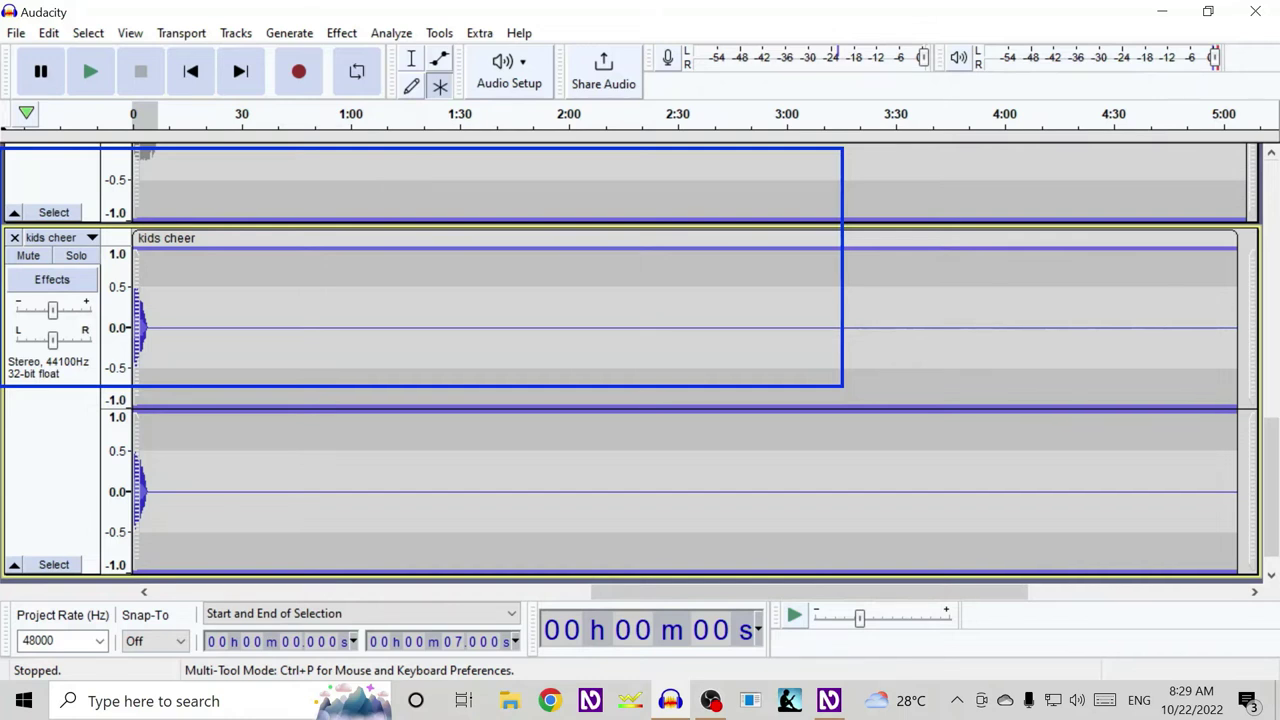
scroll(640, 360, up, 10)
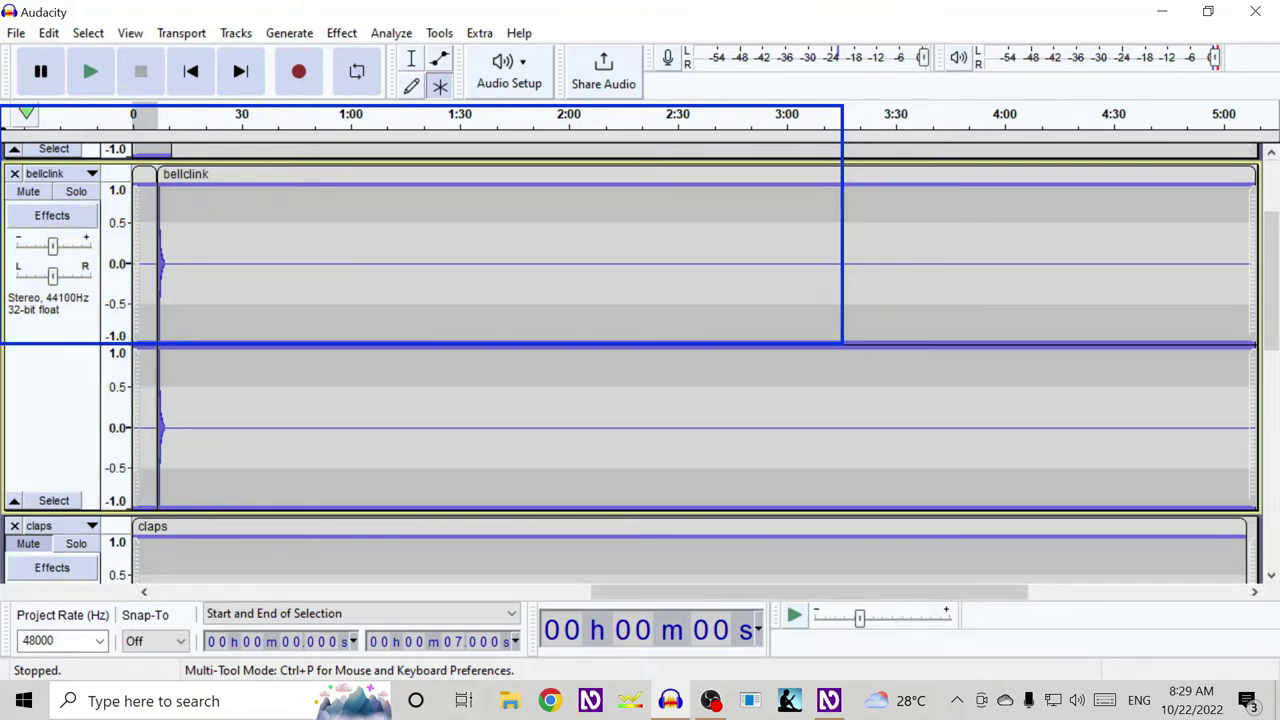
scroll(630, 360, up, 3)
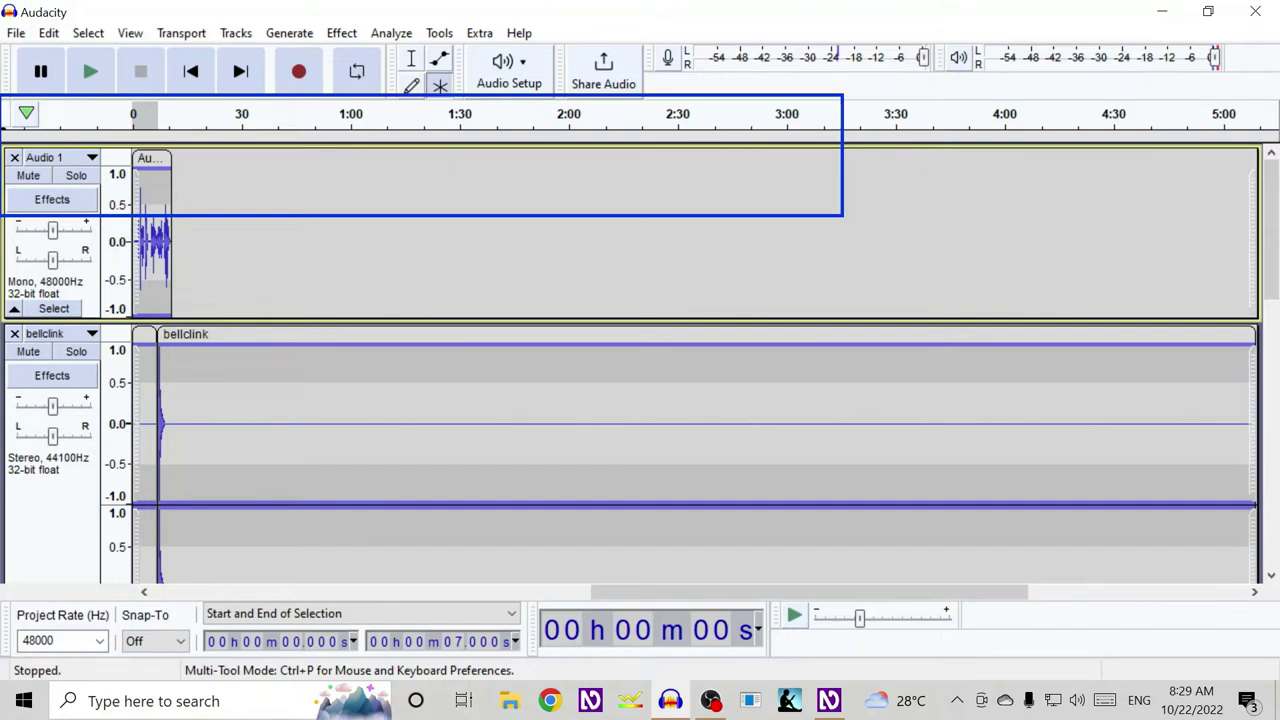
key(ctrl+shift+a)
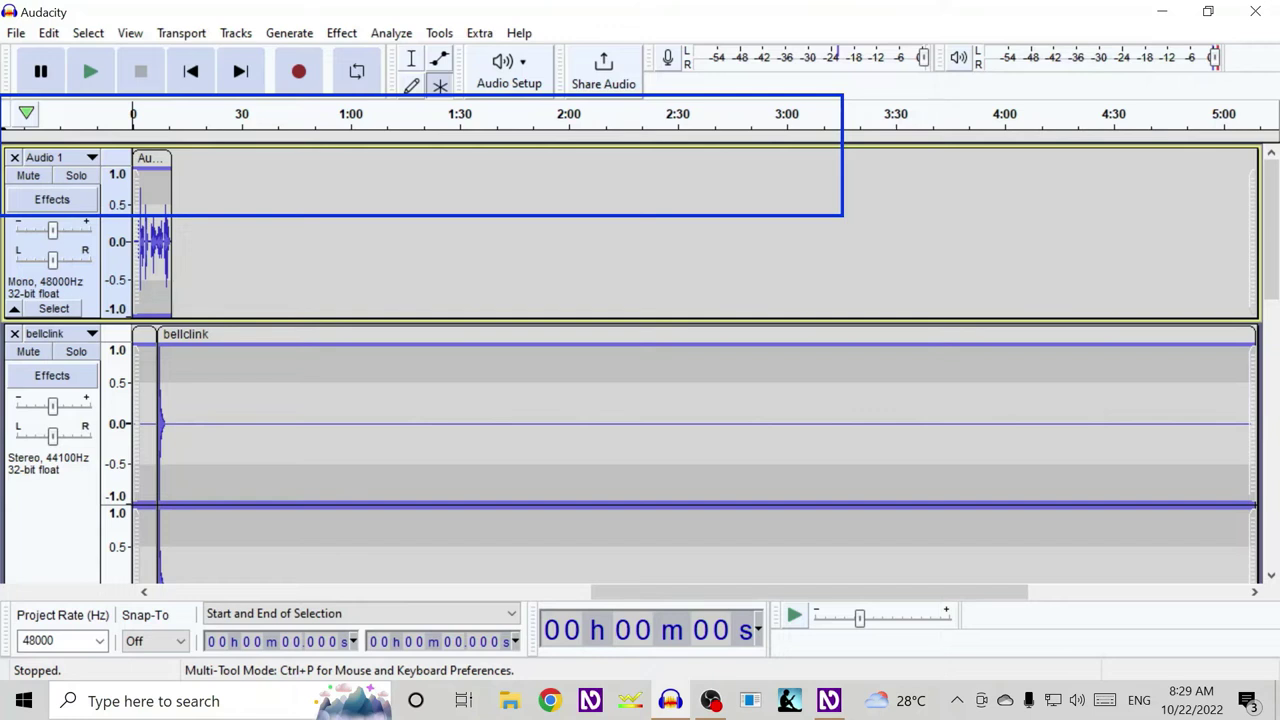
key(space)
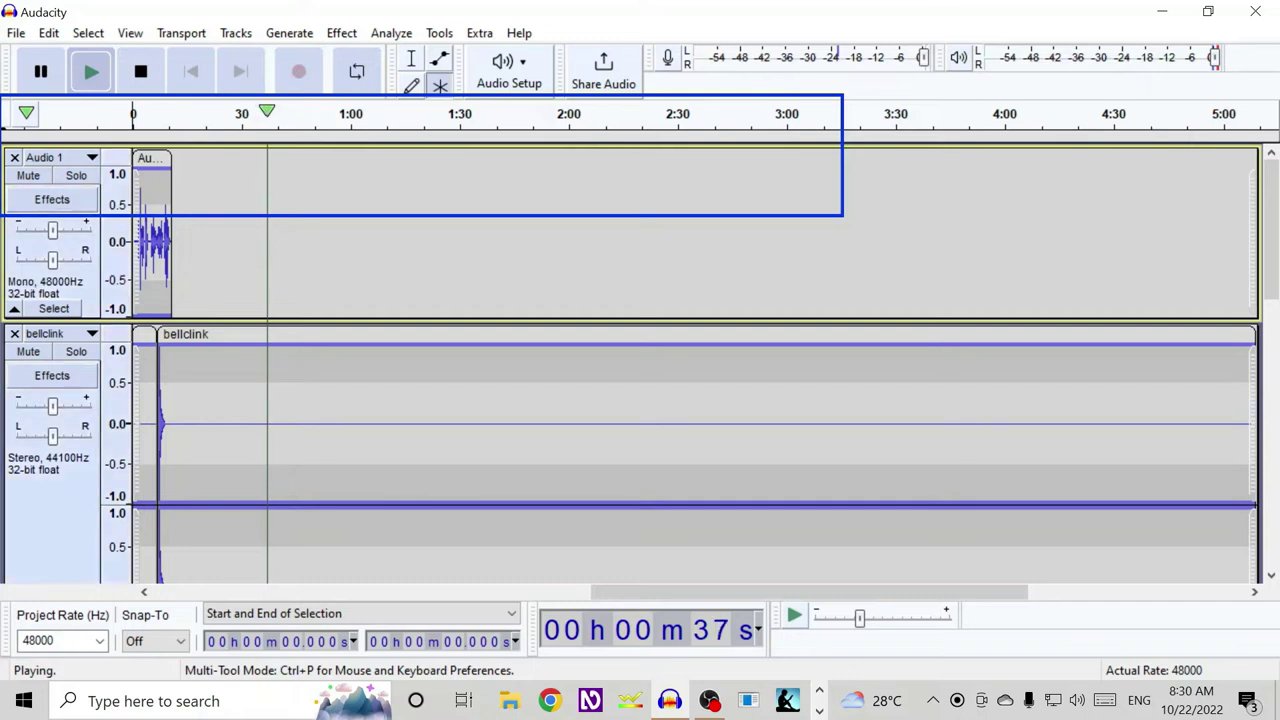
Deselect the claps track and mute the kids cheer track
scroll(640, 360, down, 2)
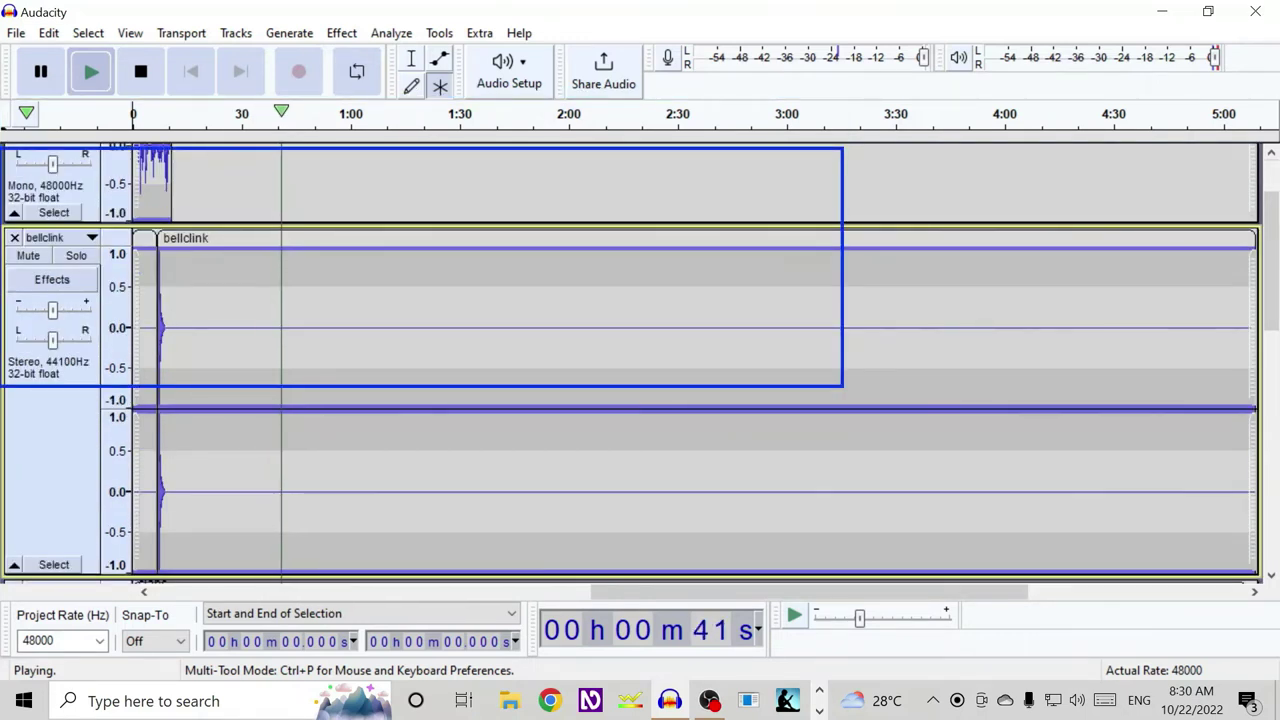
scroll(640, 360, down, 7)
scroll(640, 400, down, 7)
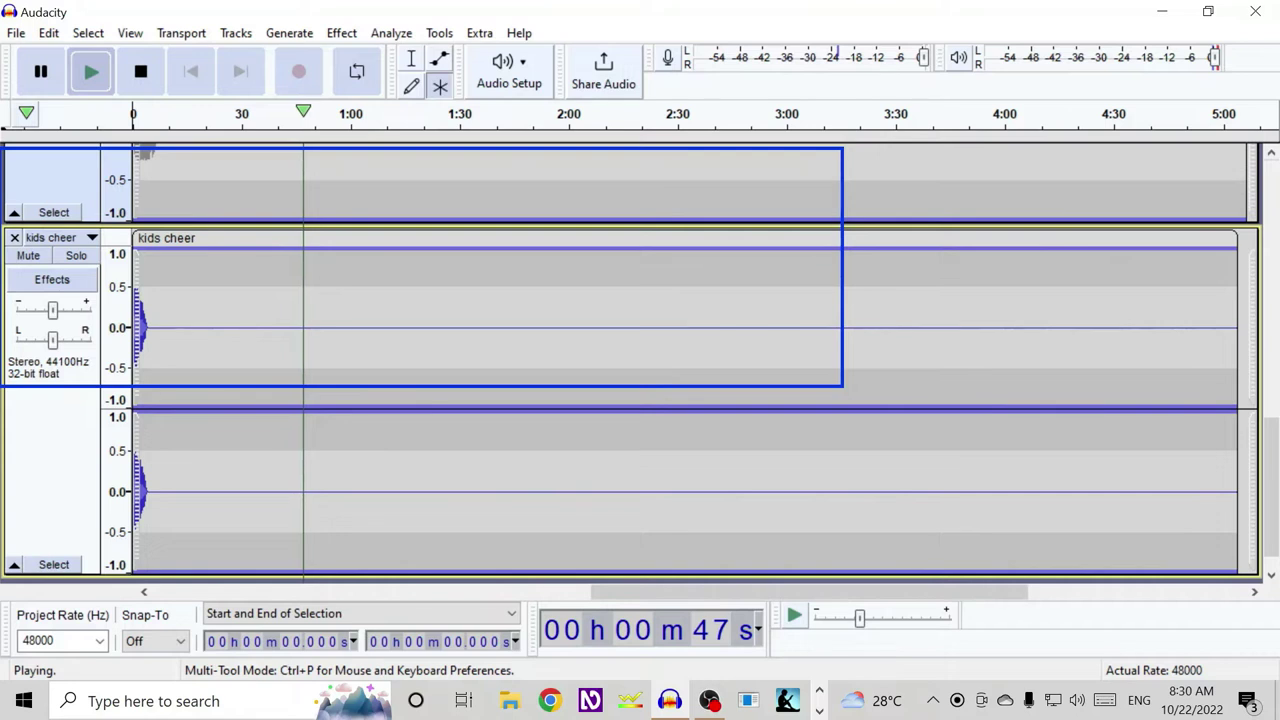
scroll(640, 360, up, 7)
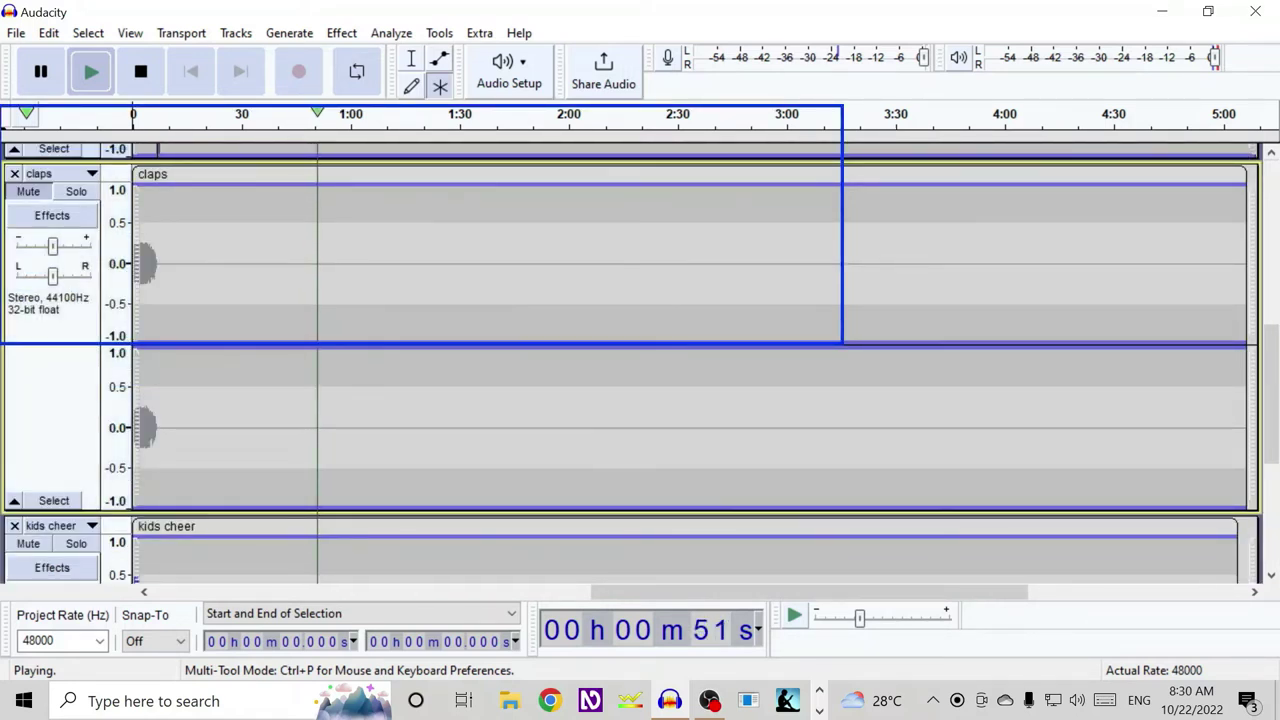
scroll(640, 360, down, 7)
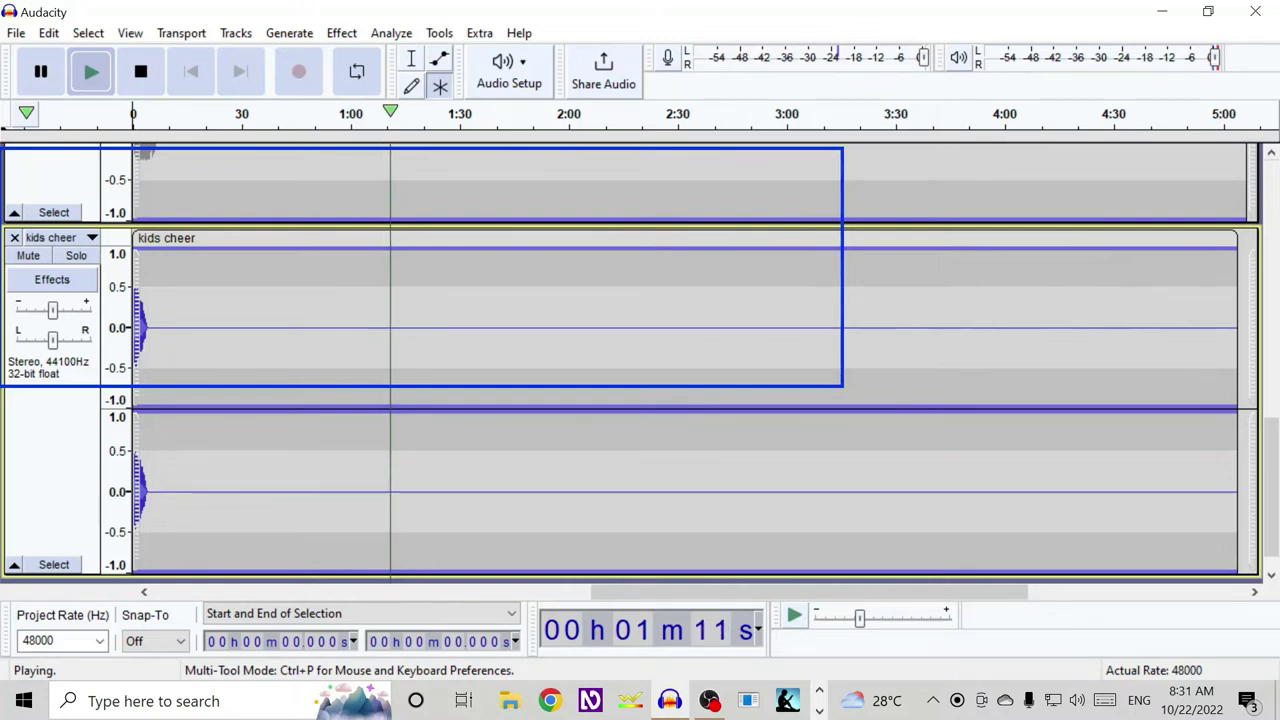
key(shift+u)
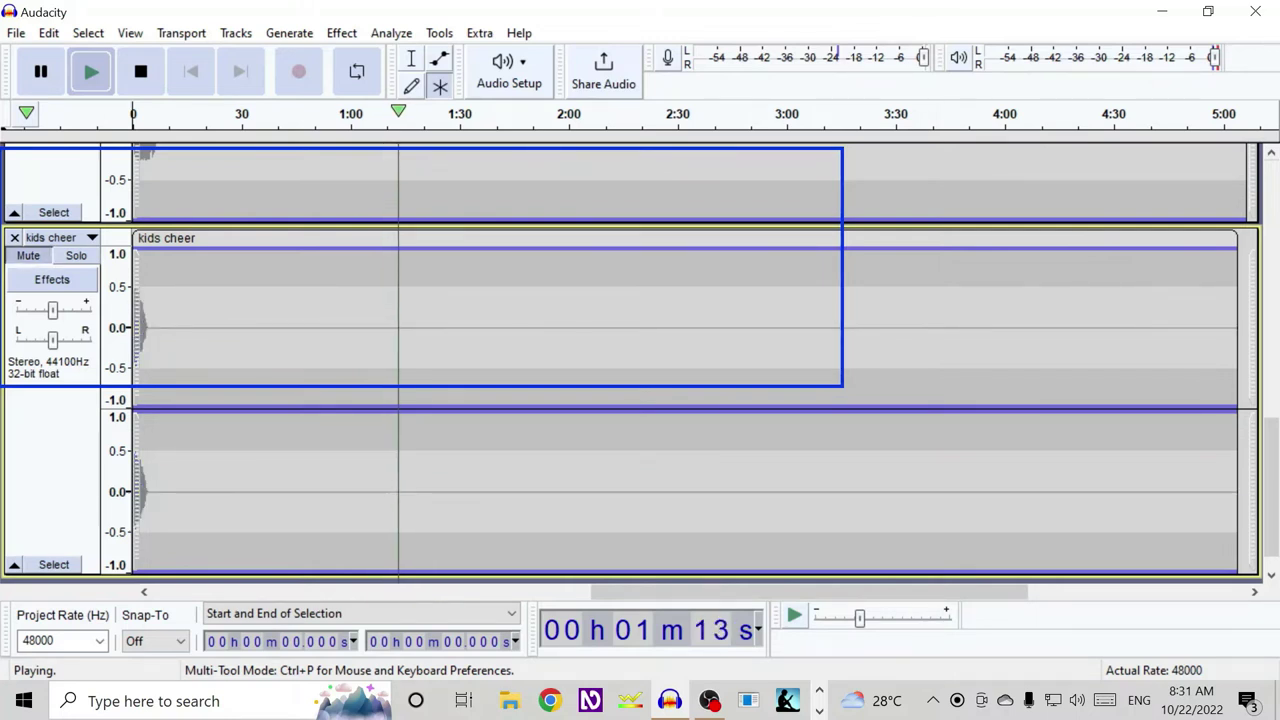
Deselect the Audio 1 track, check the other tracks, and stop playback with the focus on bellclink
key(Up)
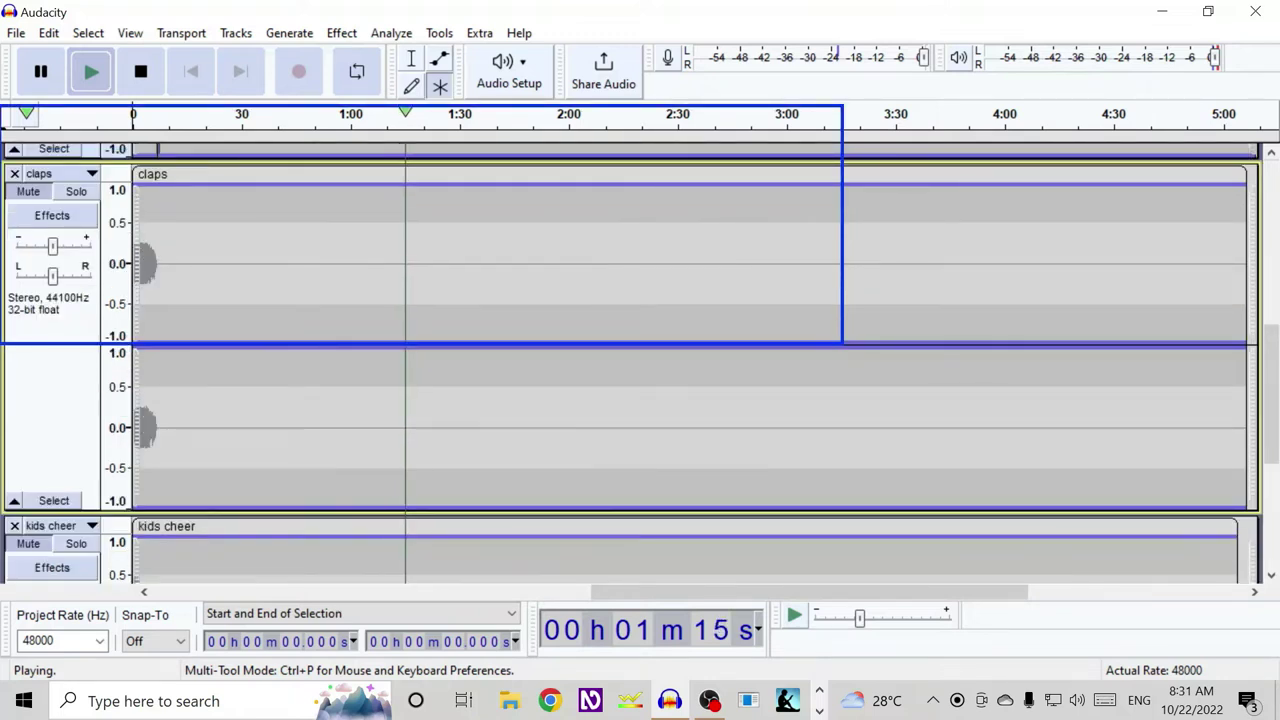
key(Up)
key(Up)
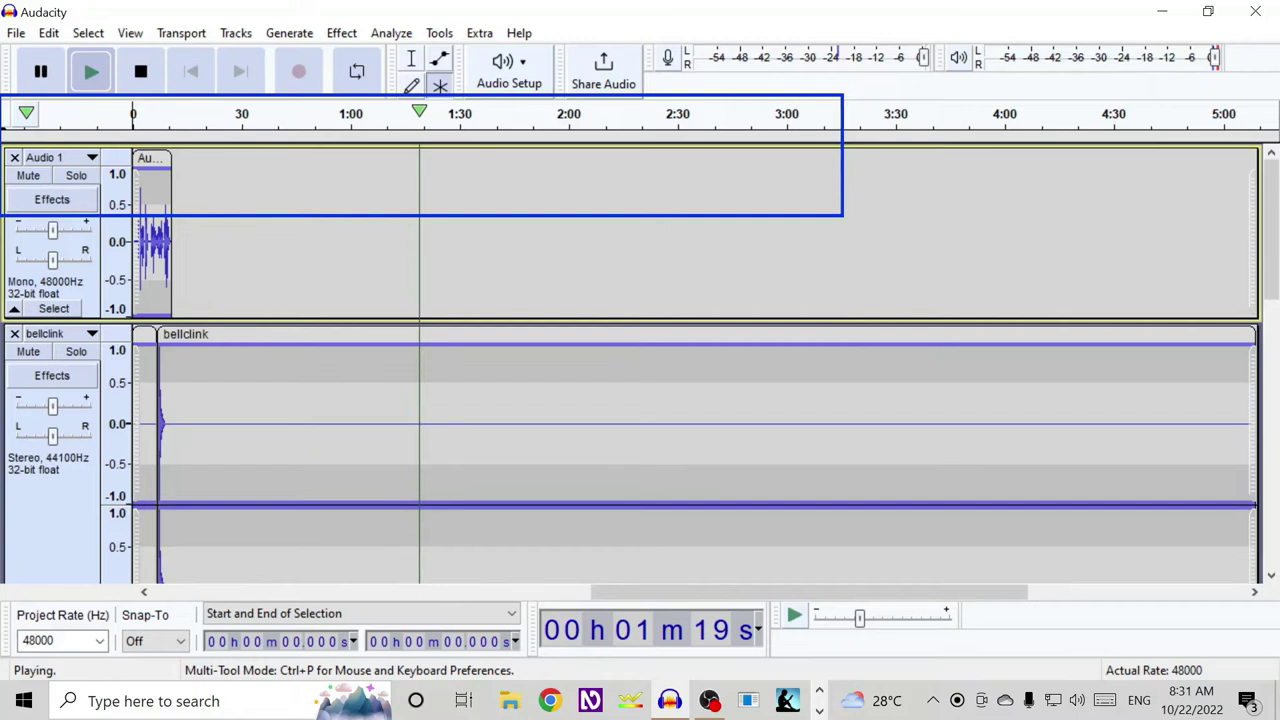
key(Return)
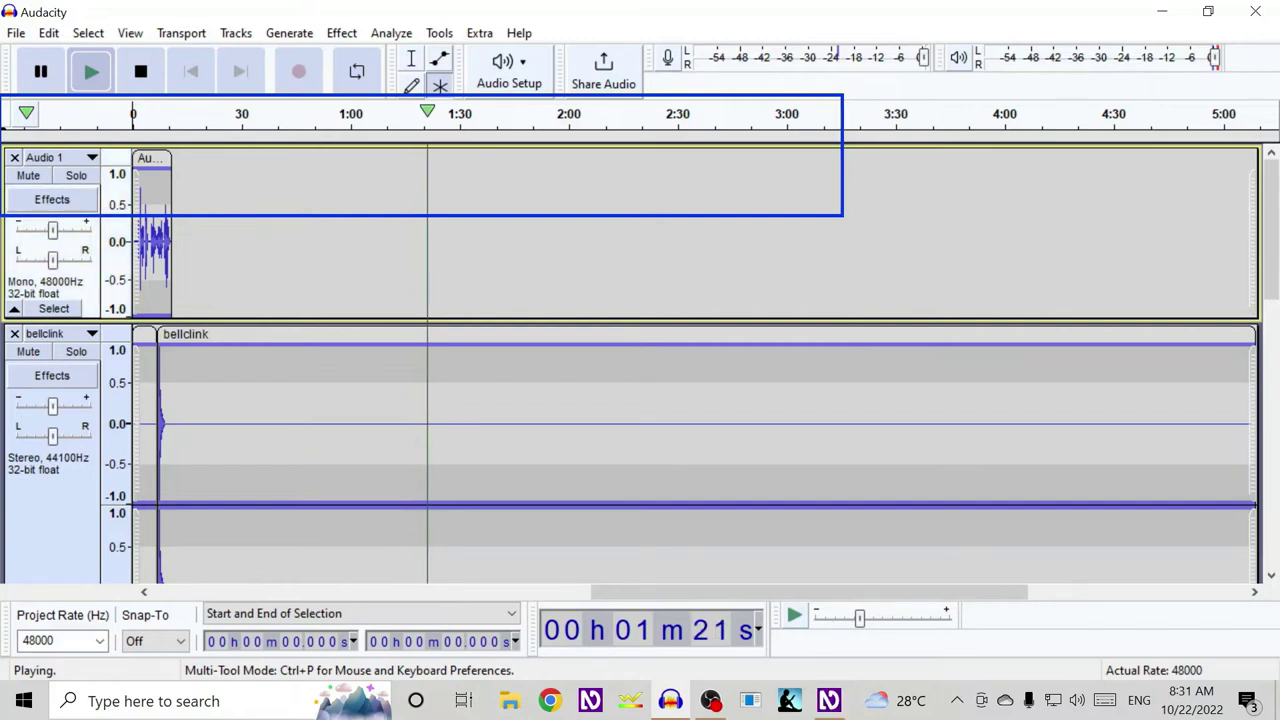
key(Down)
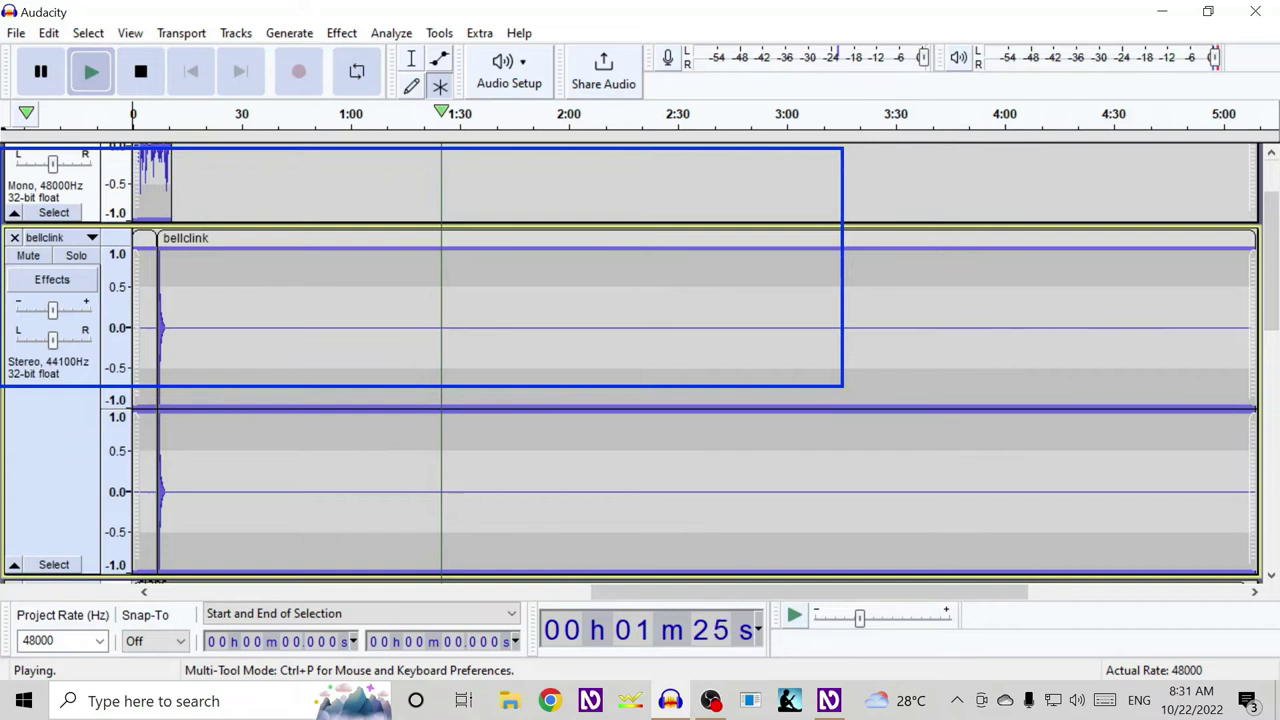
key(Down)
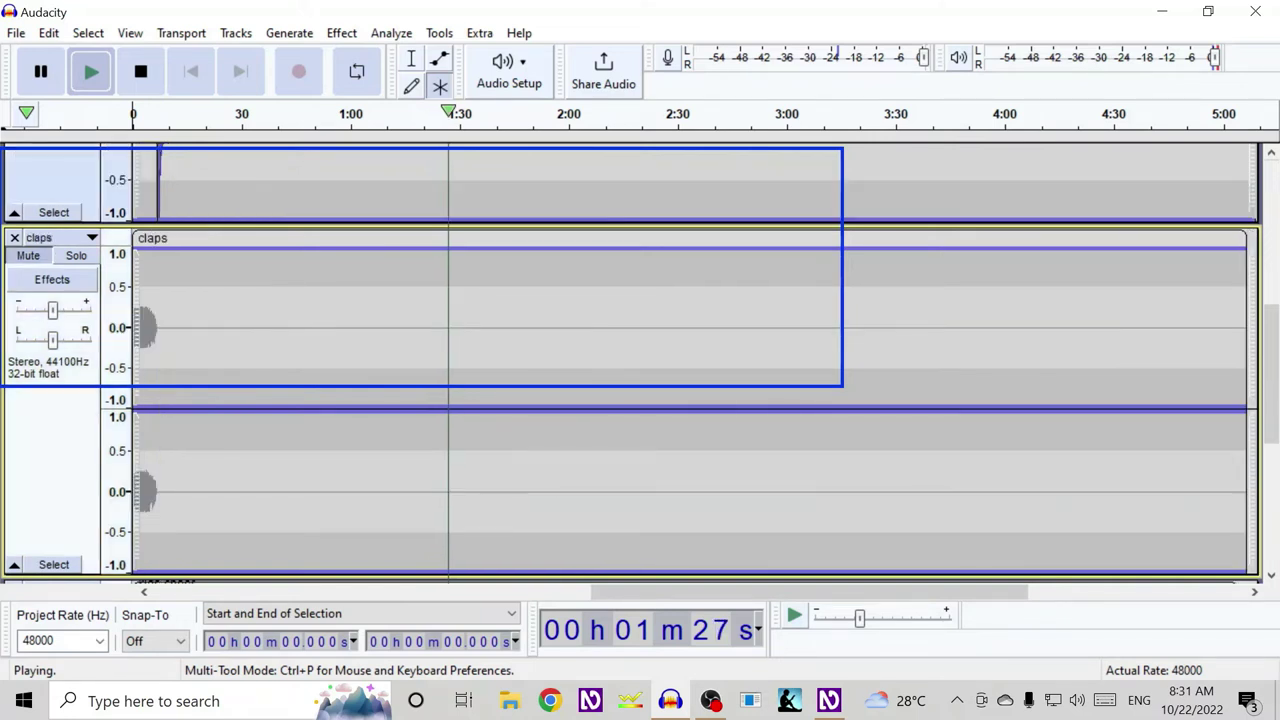
key(Down)
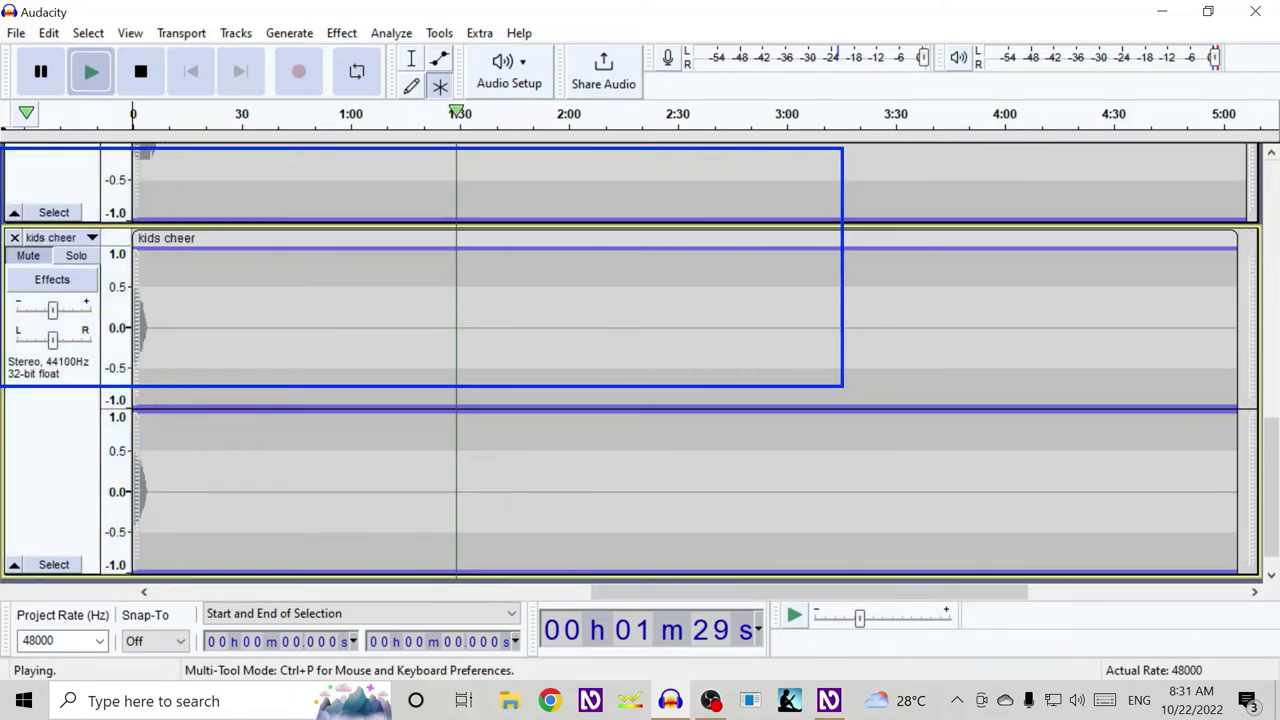
key(Up)
key(Up)
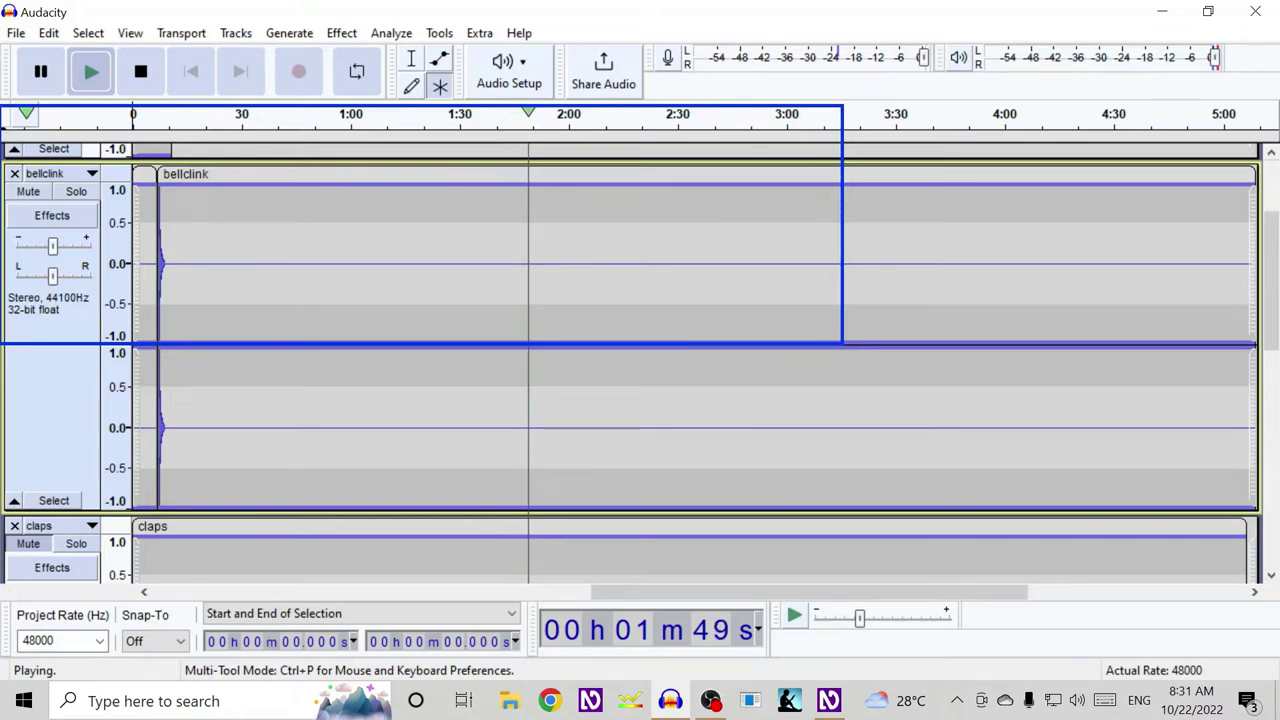
key(space)
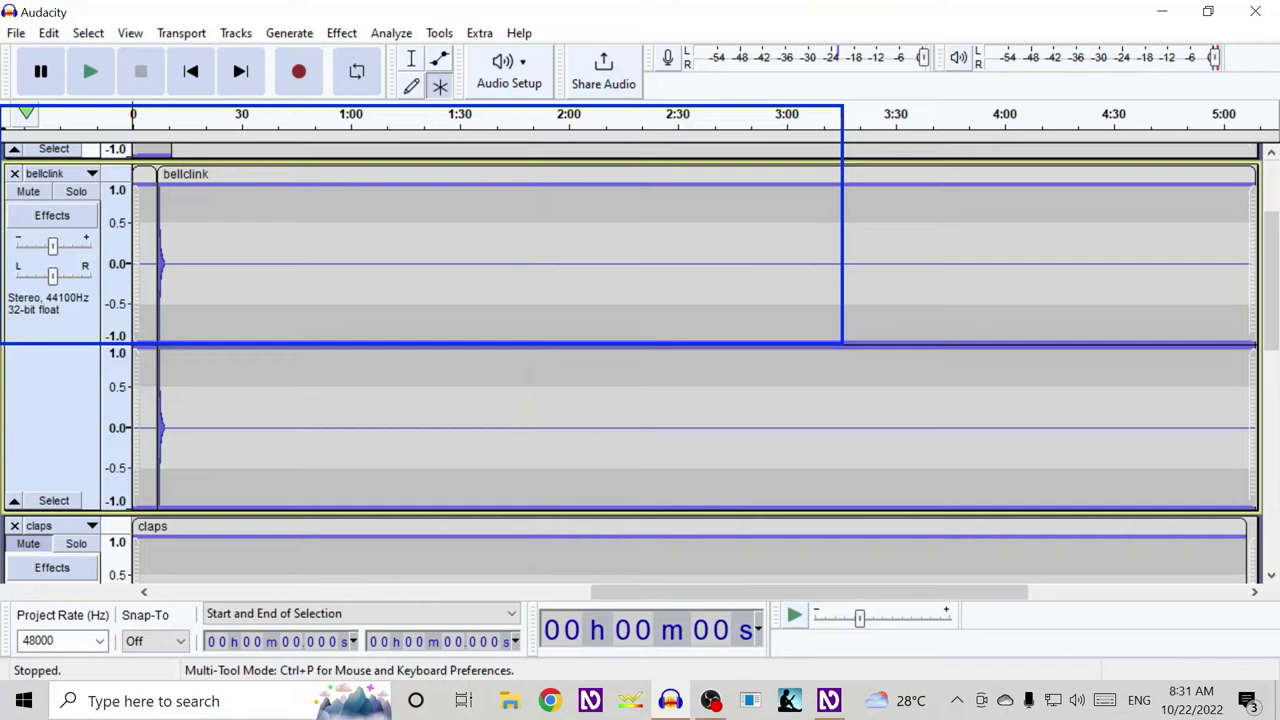
key(space)
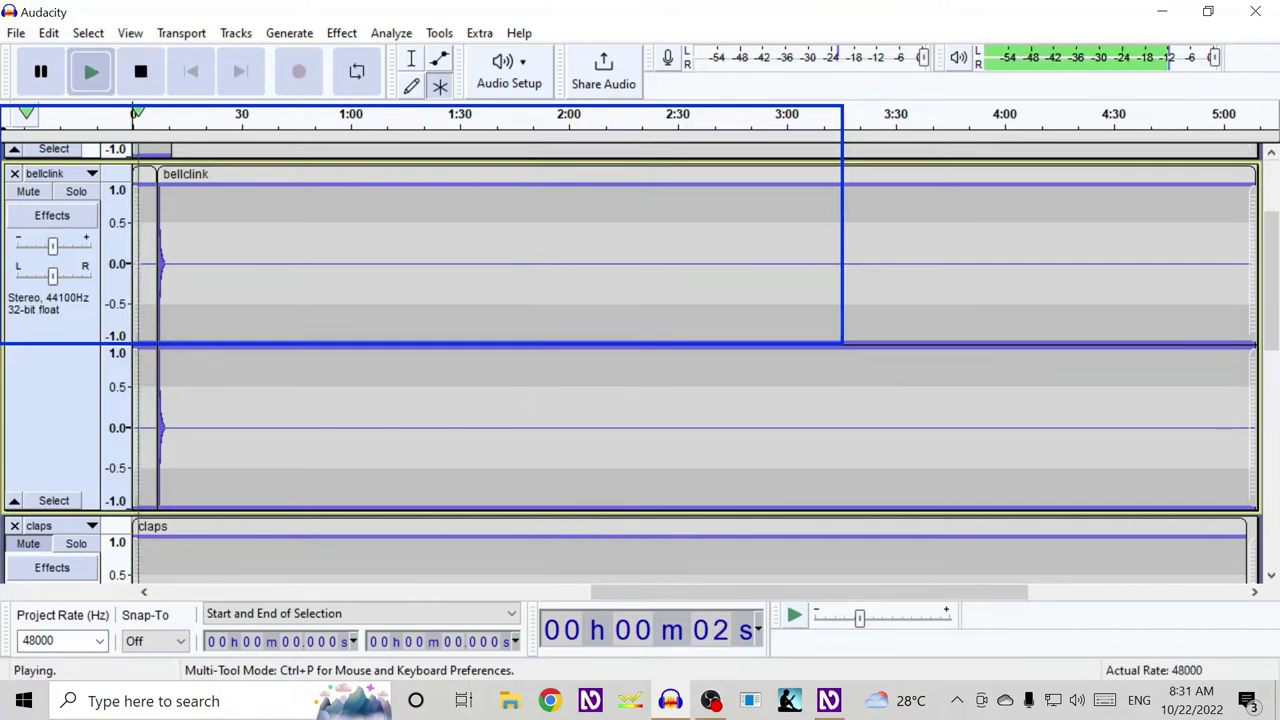
key(x)
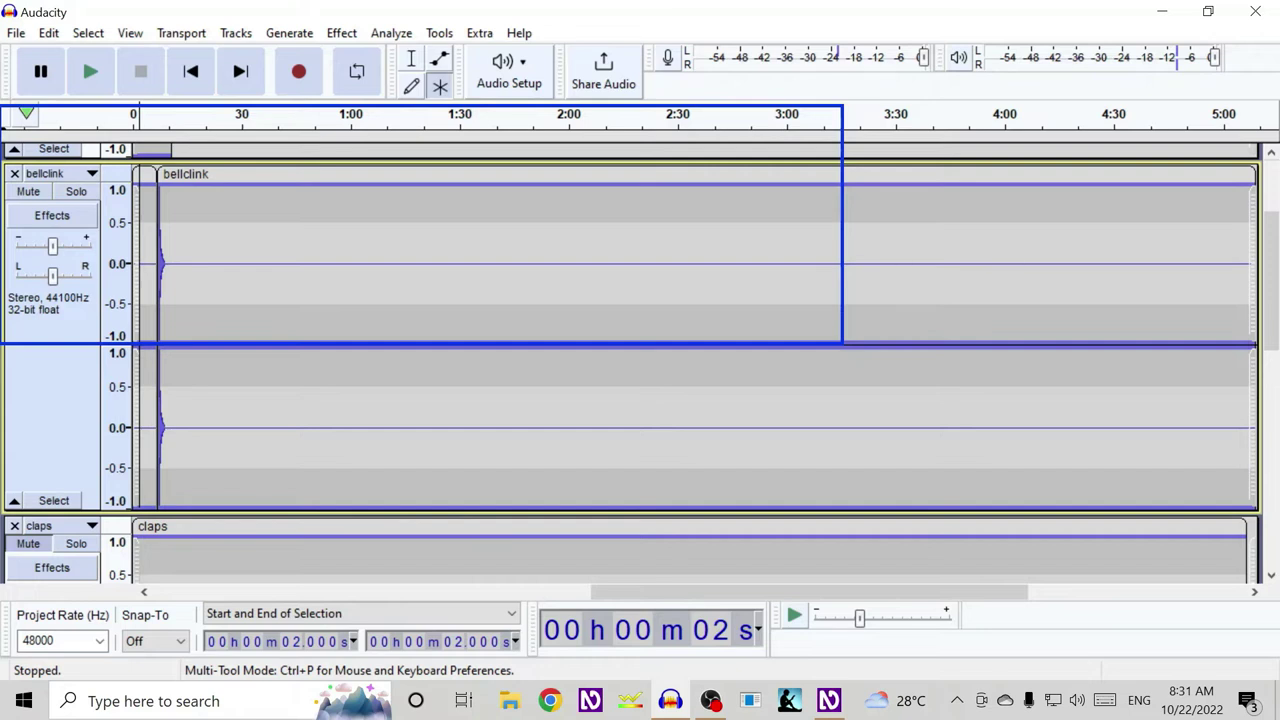
key(Home)
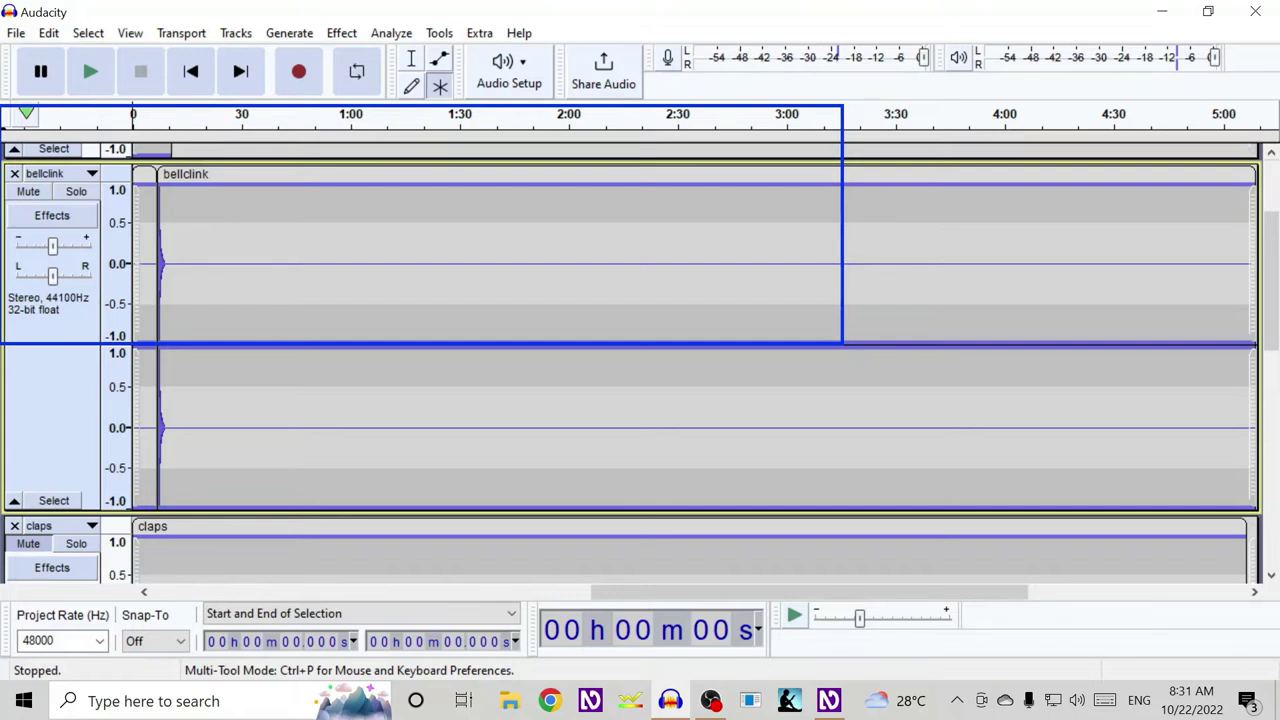
Play up to 1.375 seconds, select from there back to the start, and delete that stretch from the bellclink track
key(space)
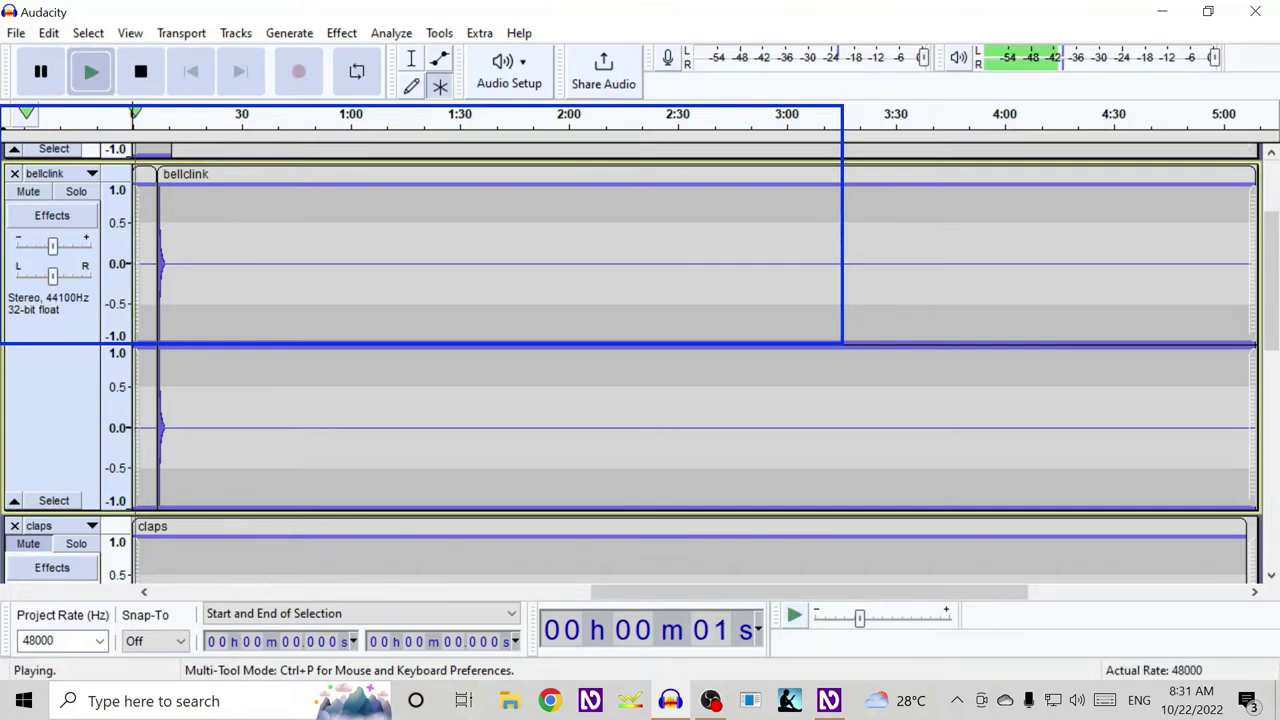
key(x)
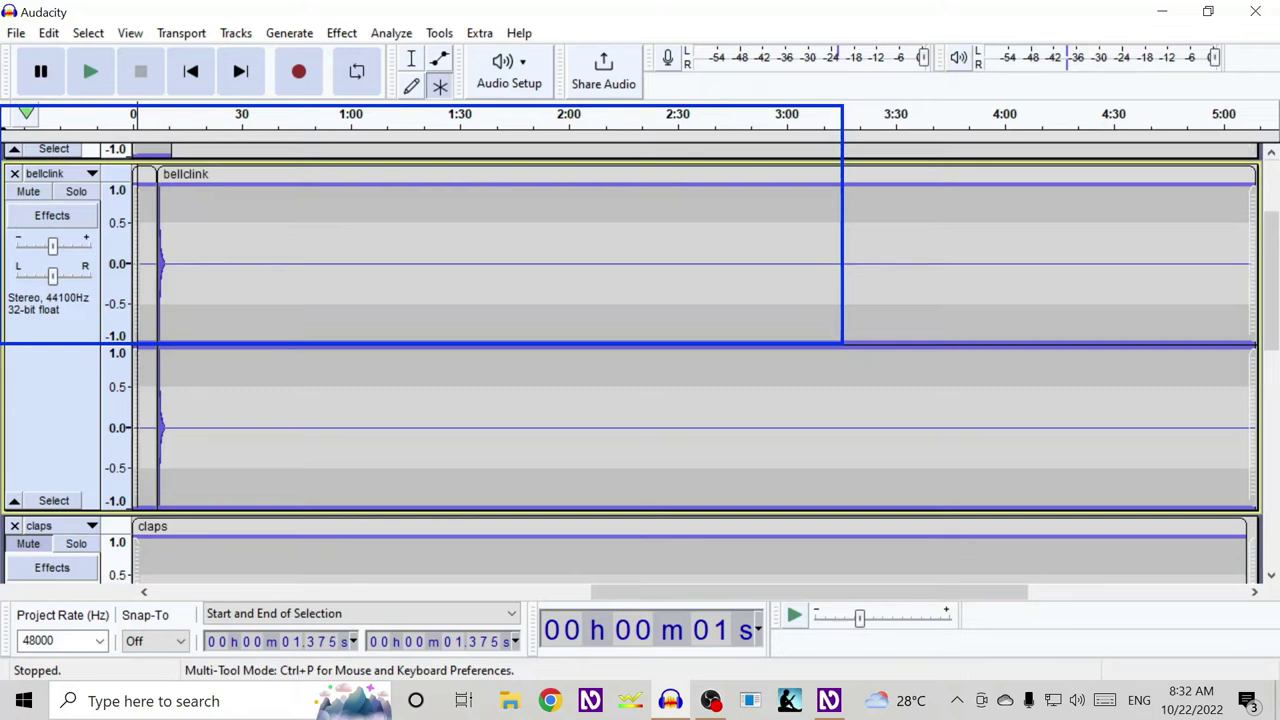
drag(138, 300, 133, 300)
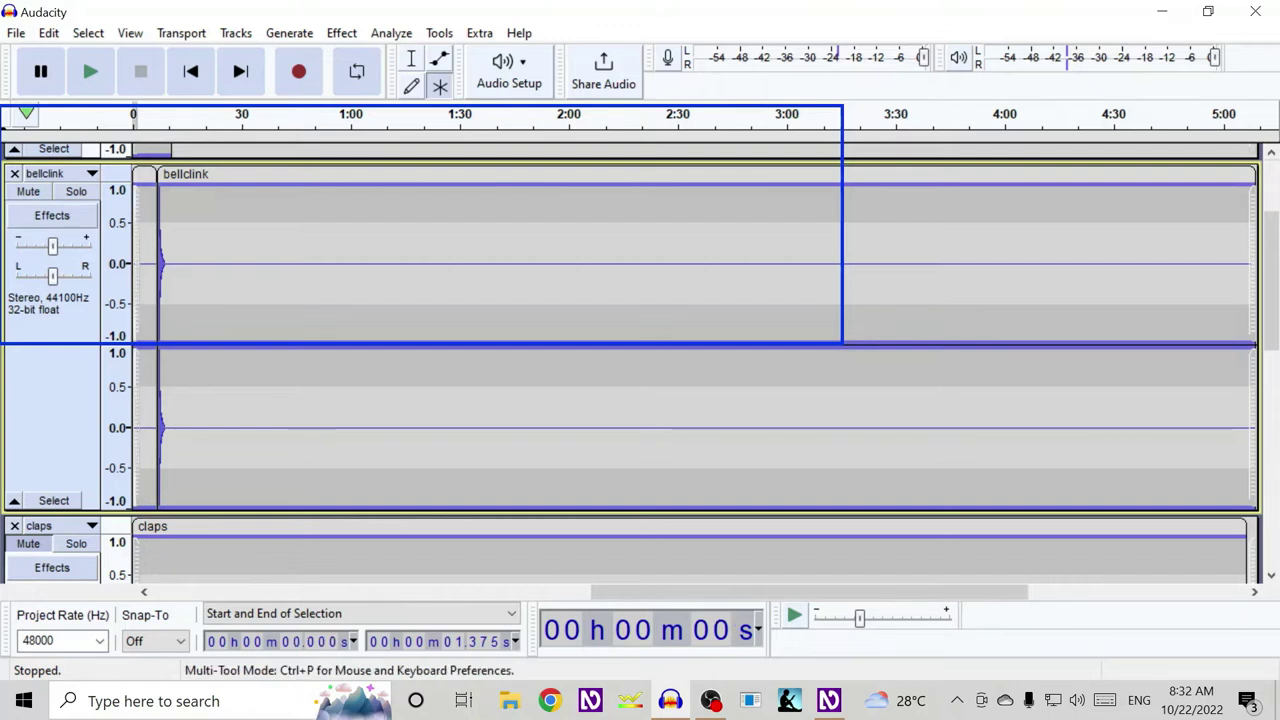
key(ctrl+z)
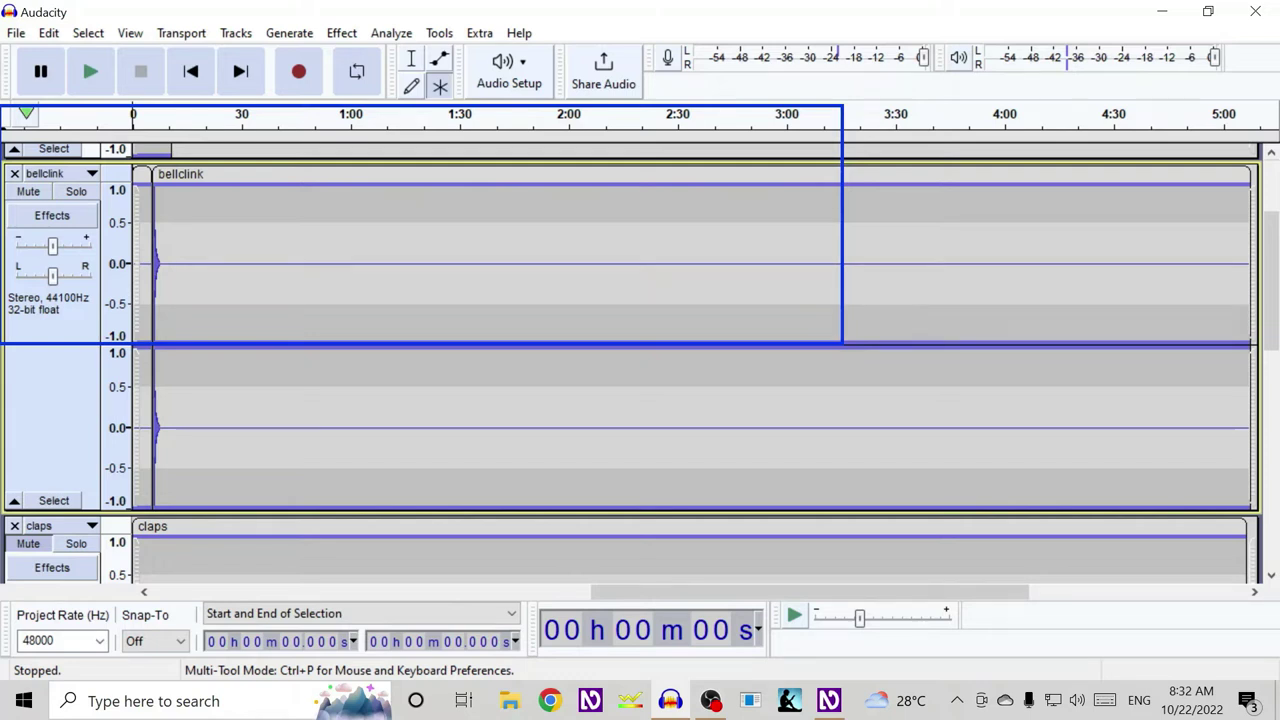
Check the mute state of the sound effect tracks and unmute the kids cheer track
scroll(640, 360, up, 2)
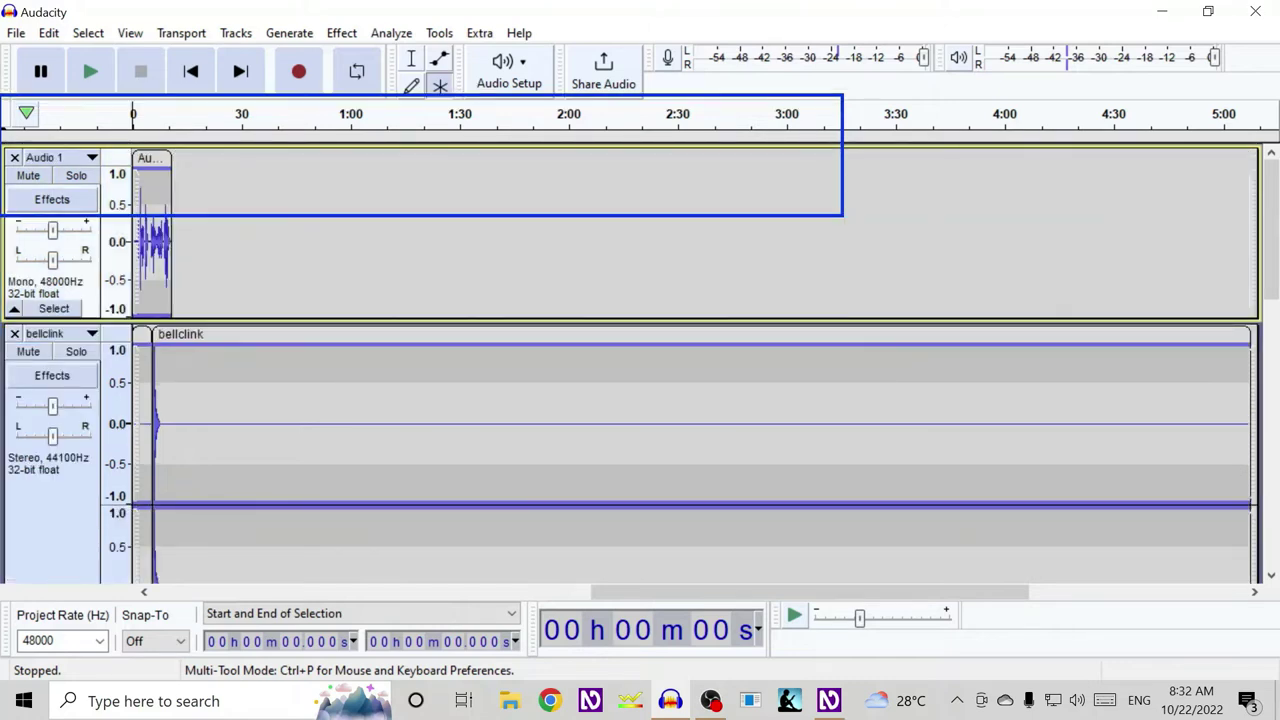
scroll(640, 360, down, 2)
scroll(640, 360, up, 2)
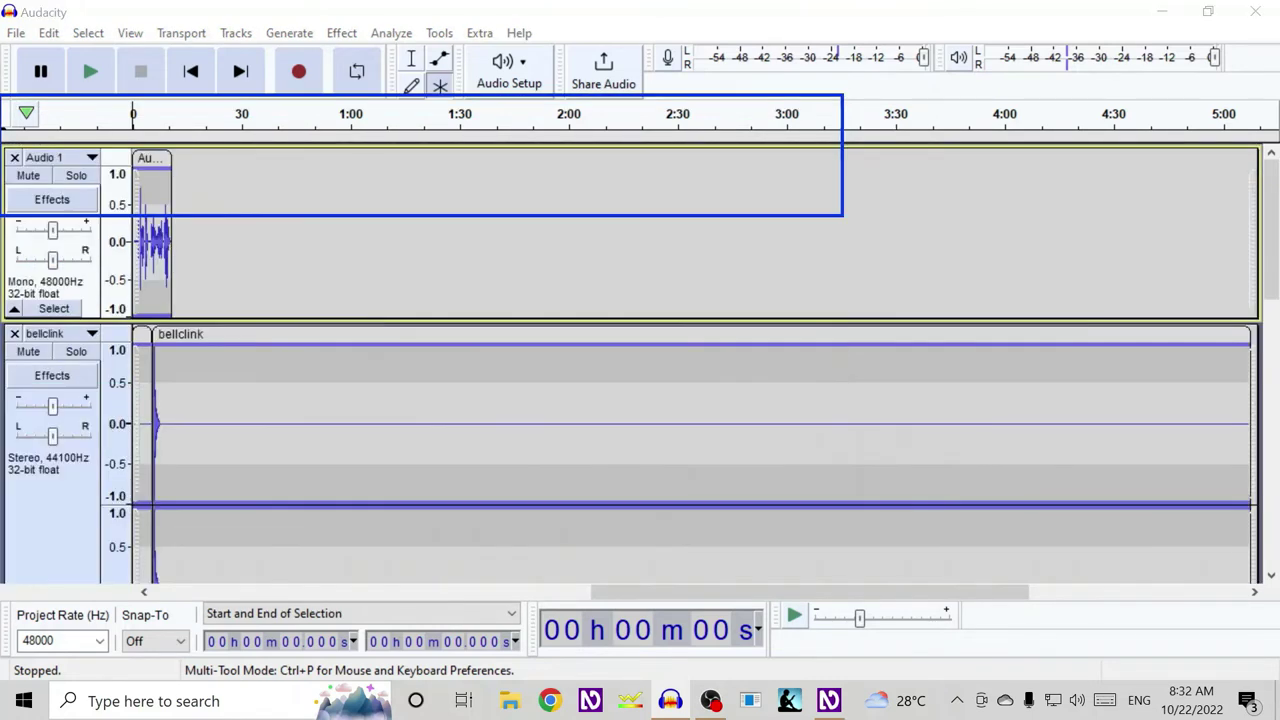
scroll(640, 360, down, 2)
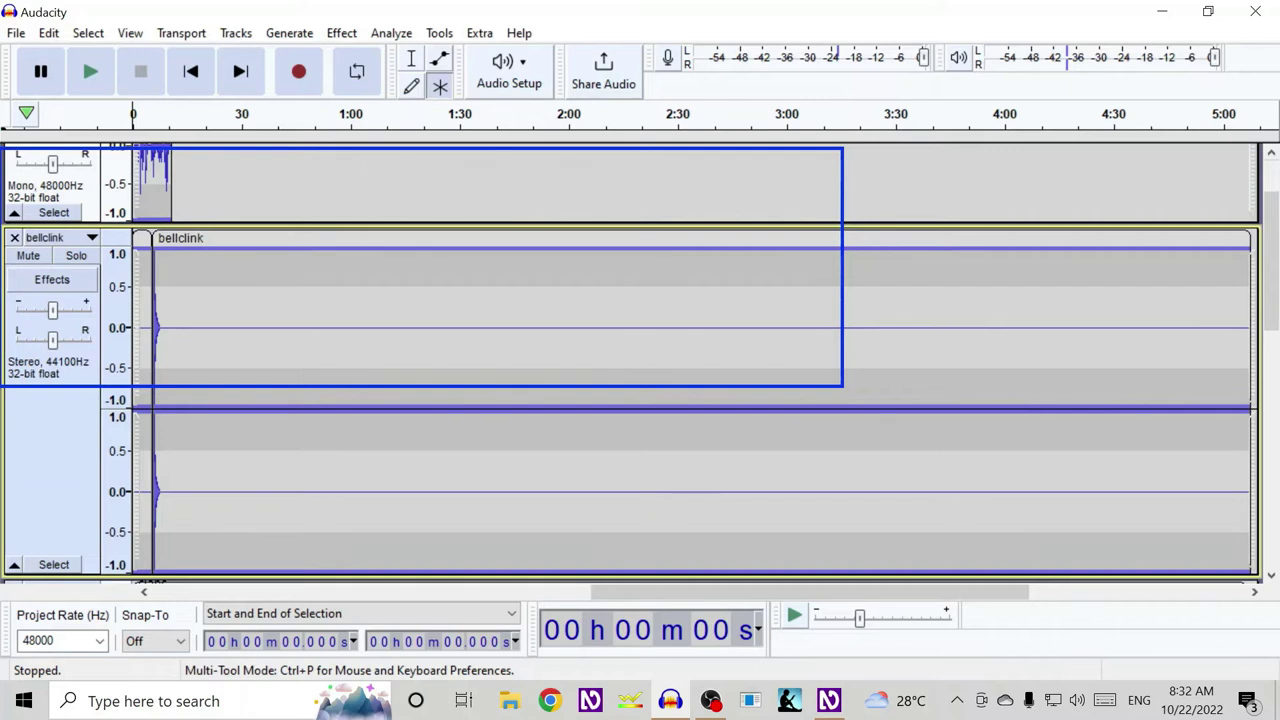
scroll(640, 400, down, 3)
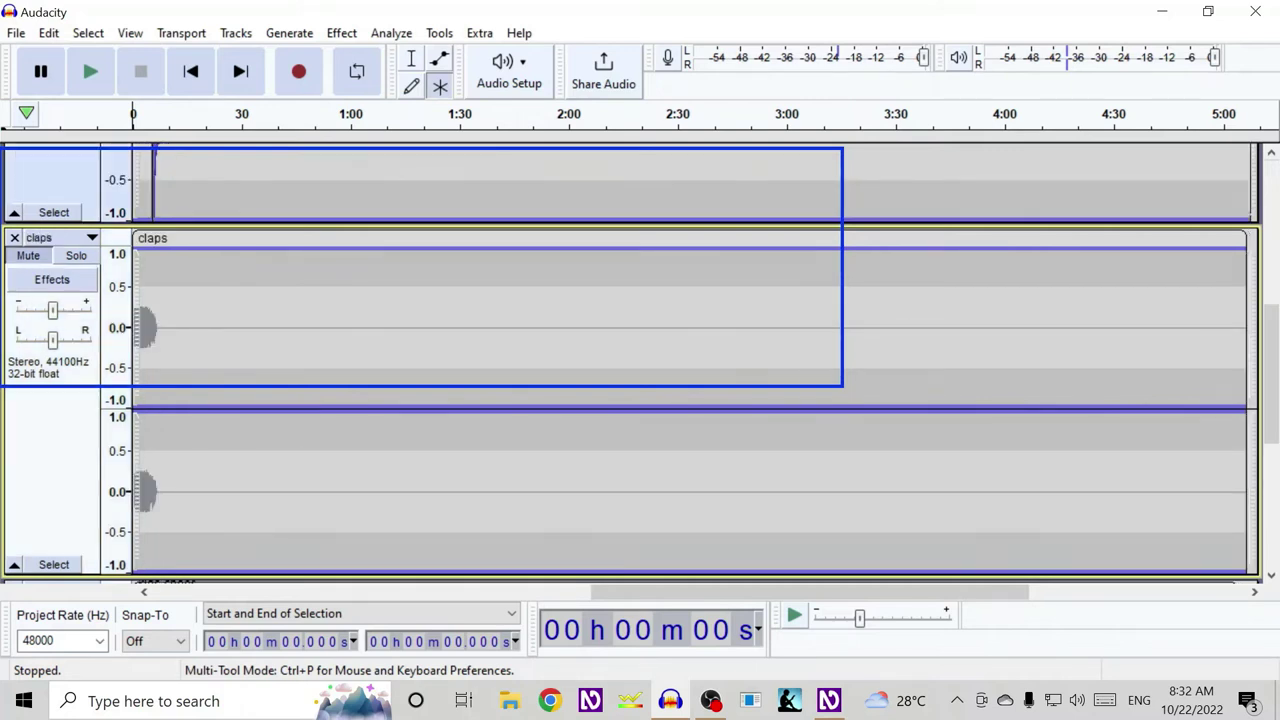
scroll(640, 400, down, 3)
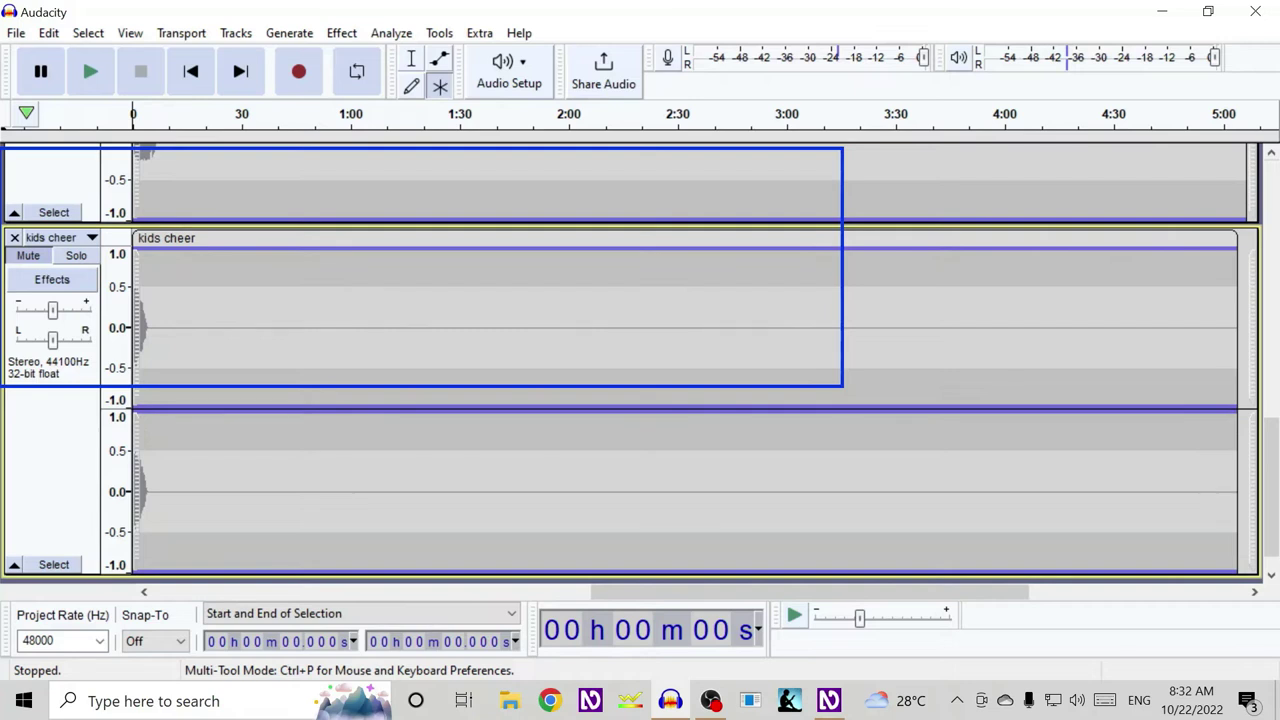
click(28, 255)
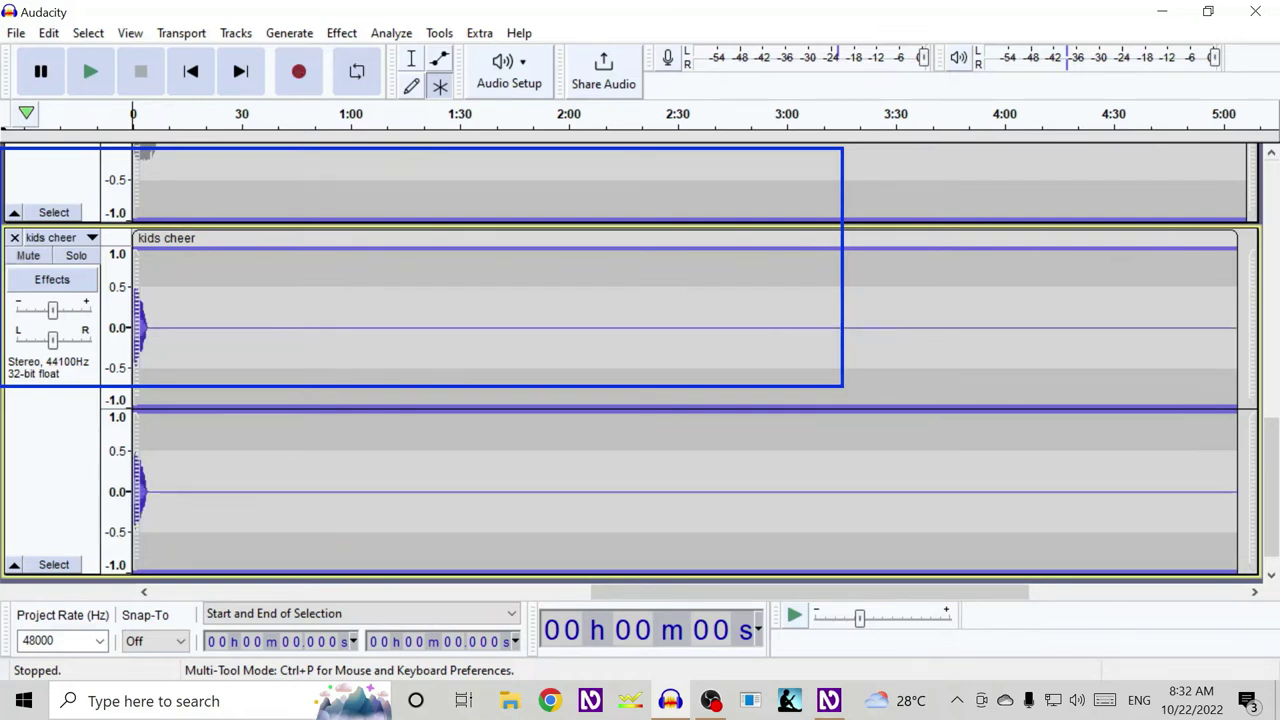
Add the Audio 1 track to the selection and play the project from the start
scroll(640, 360, up, 3)
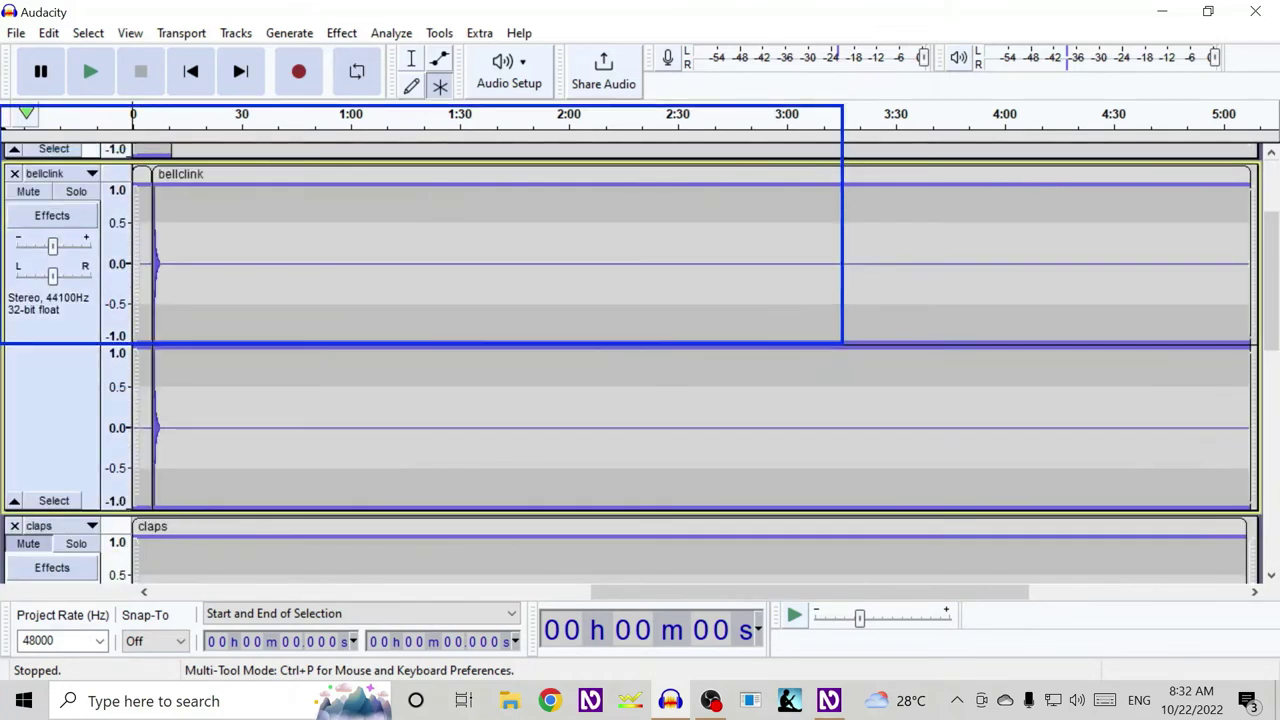
scroll(640, 360, up, 3)
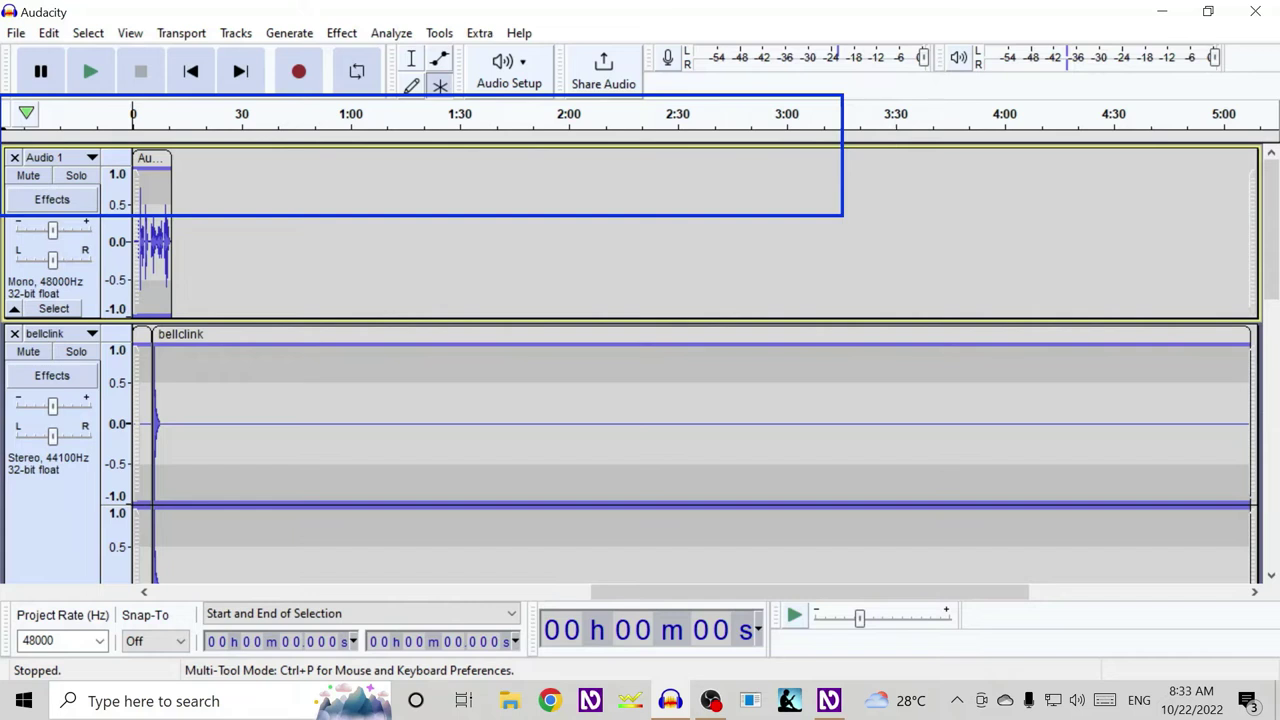
key(space)
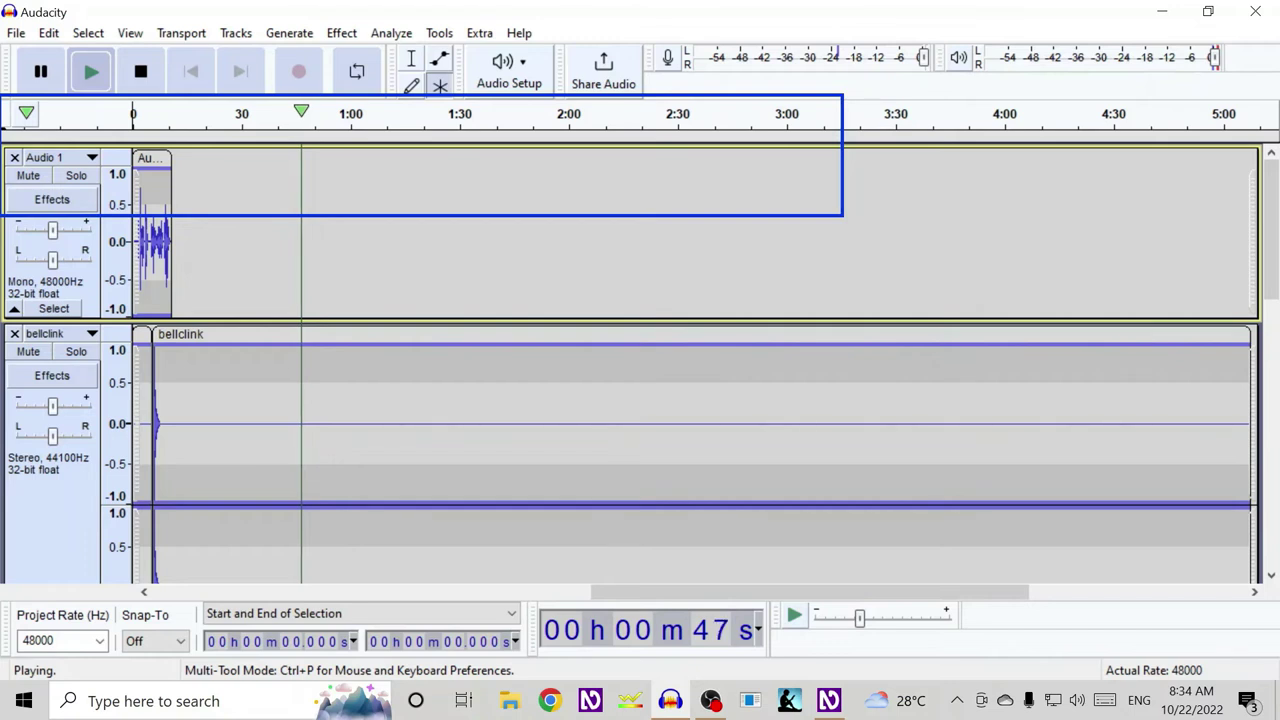
Deselect the bellclink track and mute it
scroll(640, 360, down, 2)
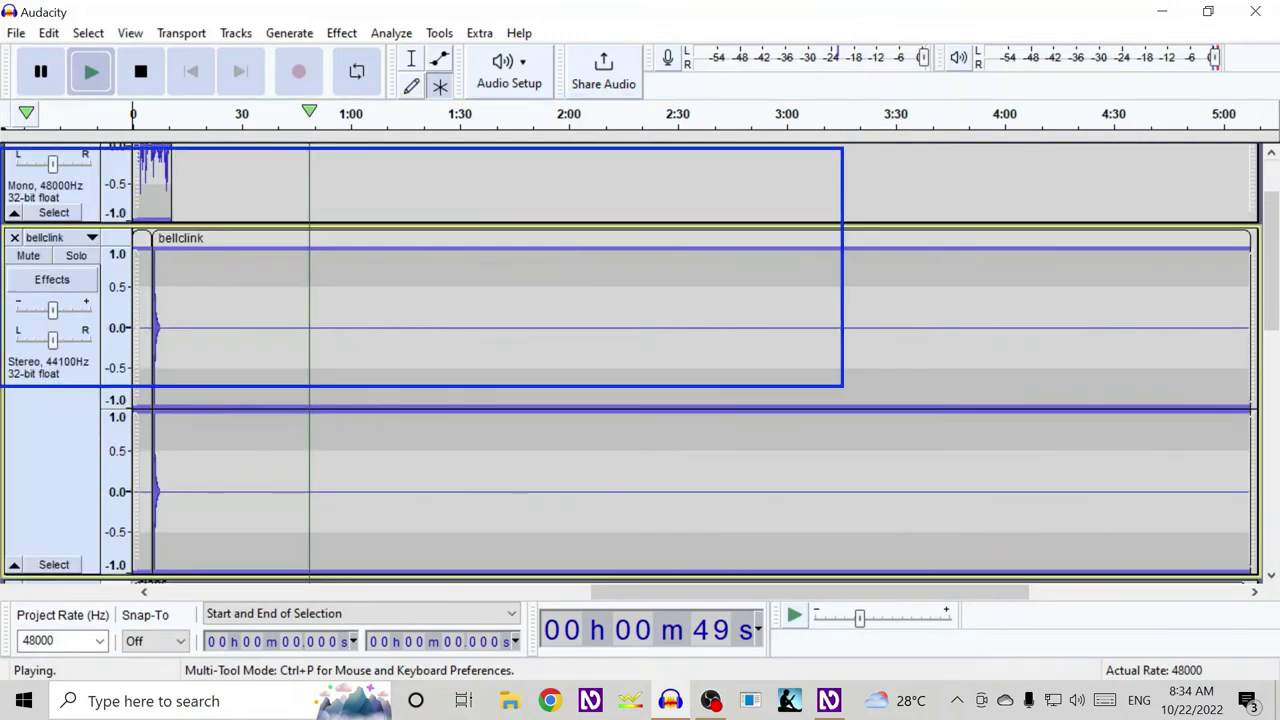
scroll(640, 360, up, 2)
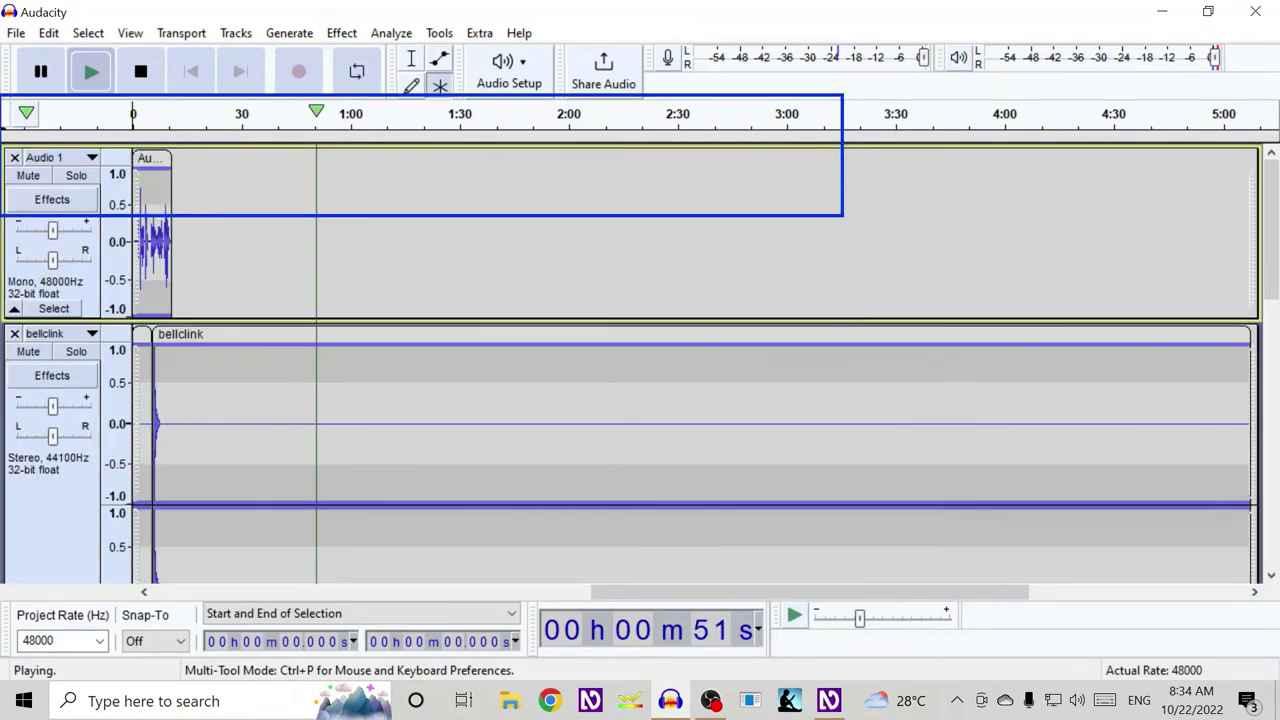
scroll(640, 360, down, 2)
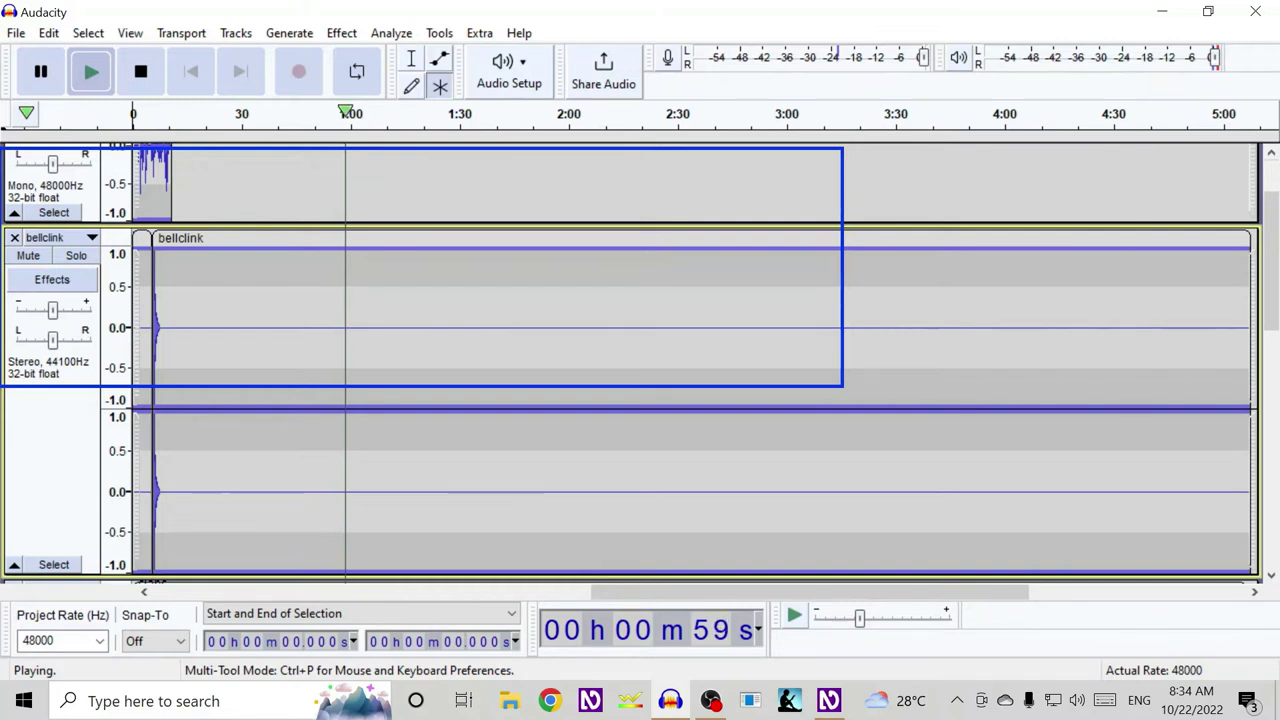
key(shift+u)
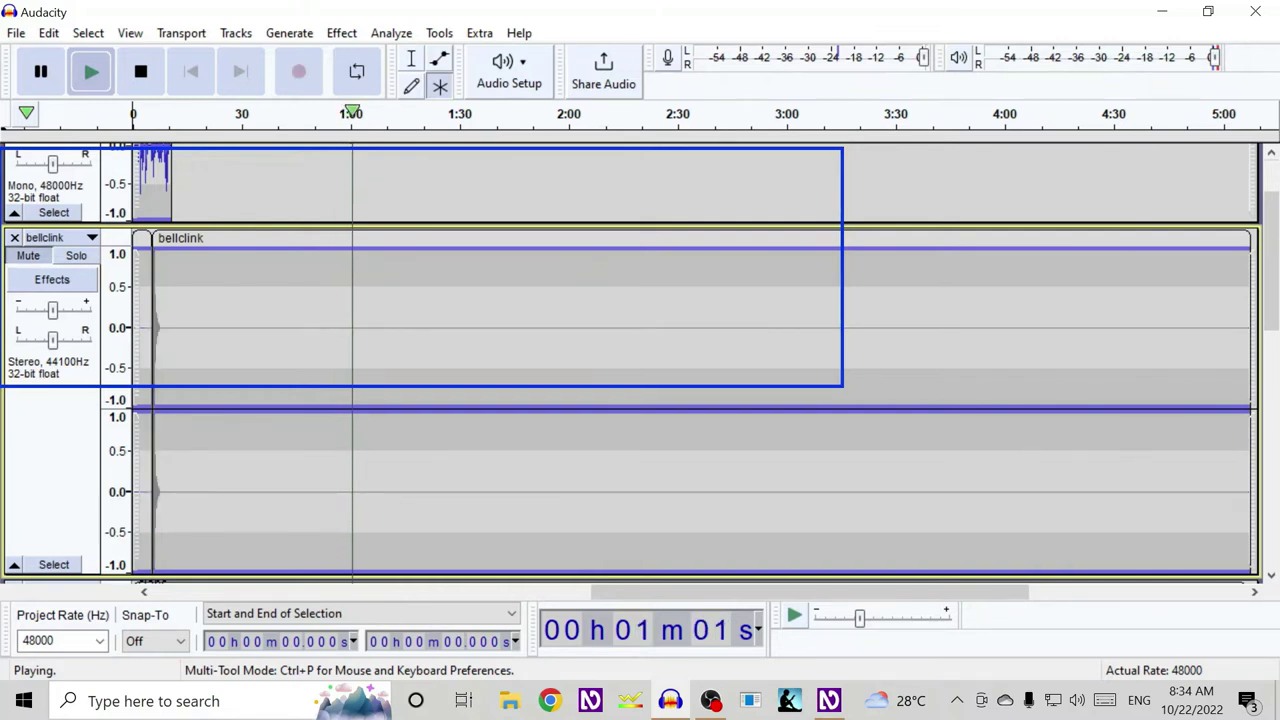
Select and unmute the claps track, and mute the kids cheer track
key(Down)
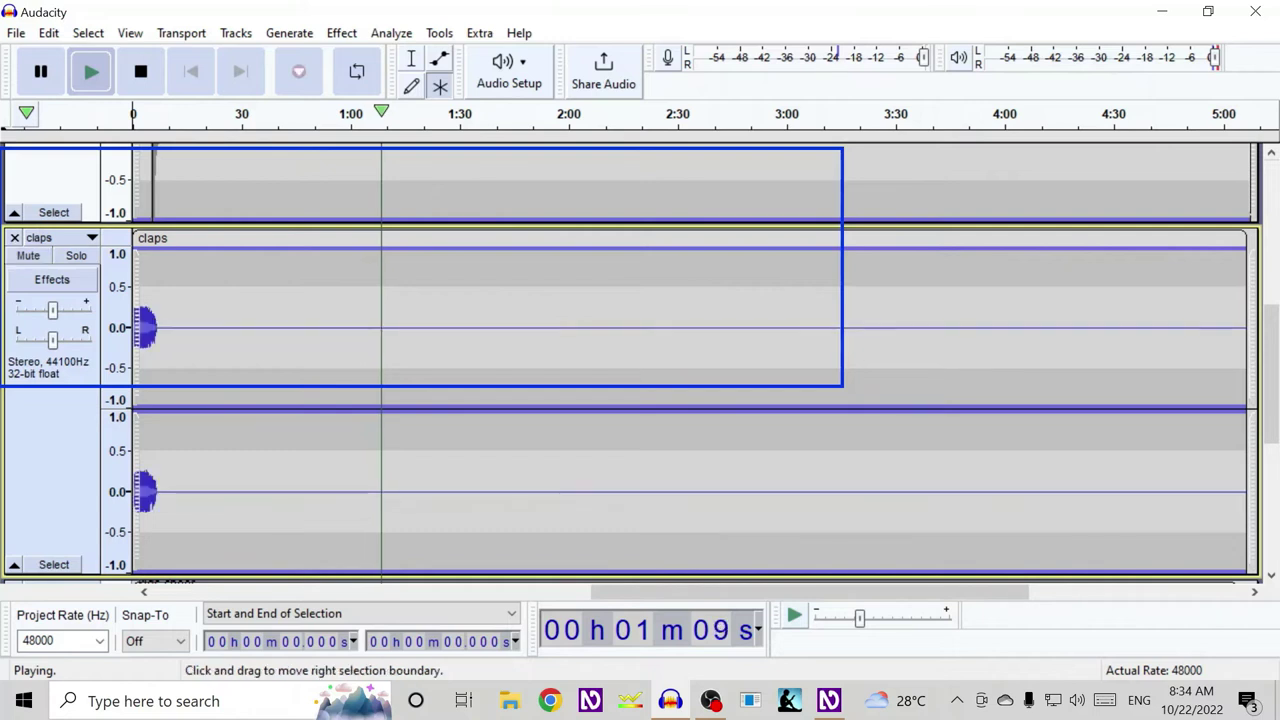
scroll(690, 360, down, 3)
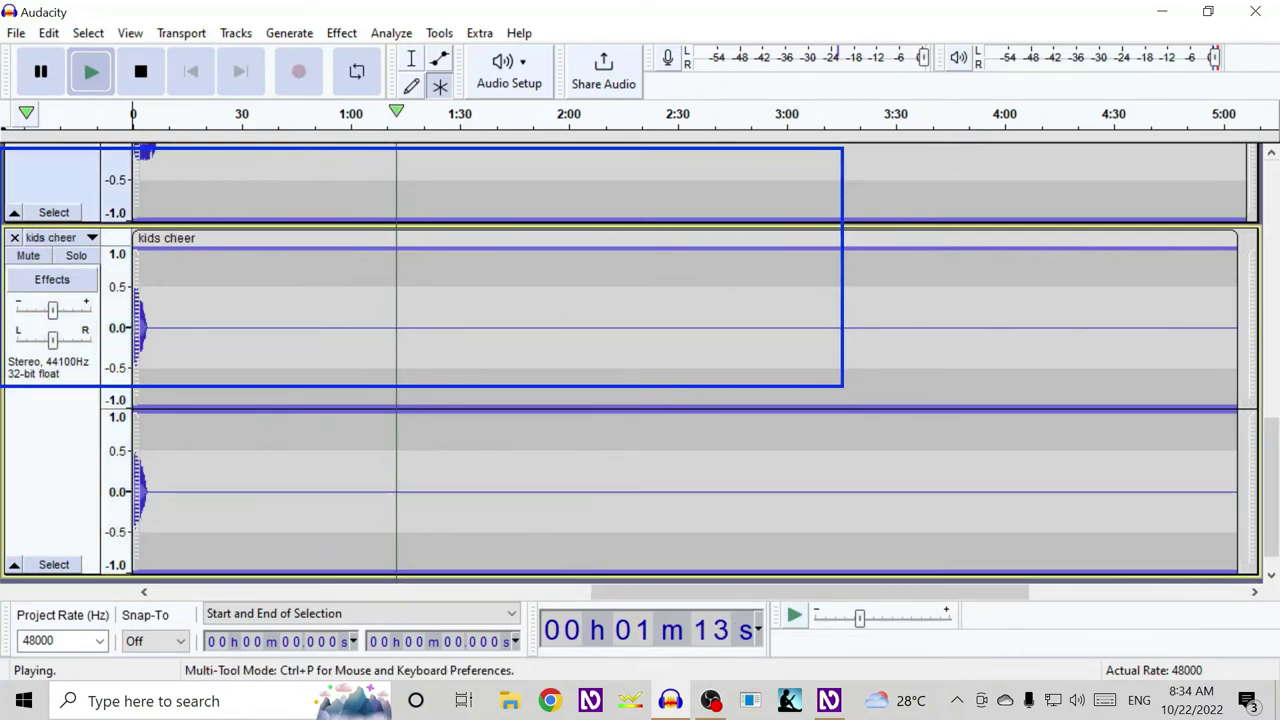
key(shift+u)
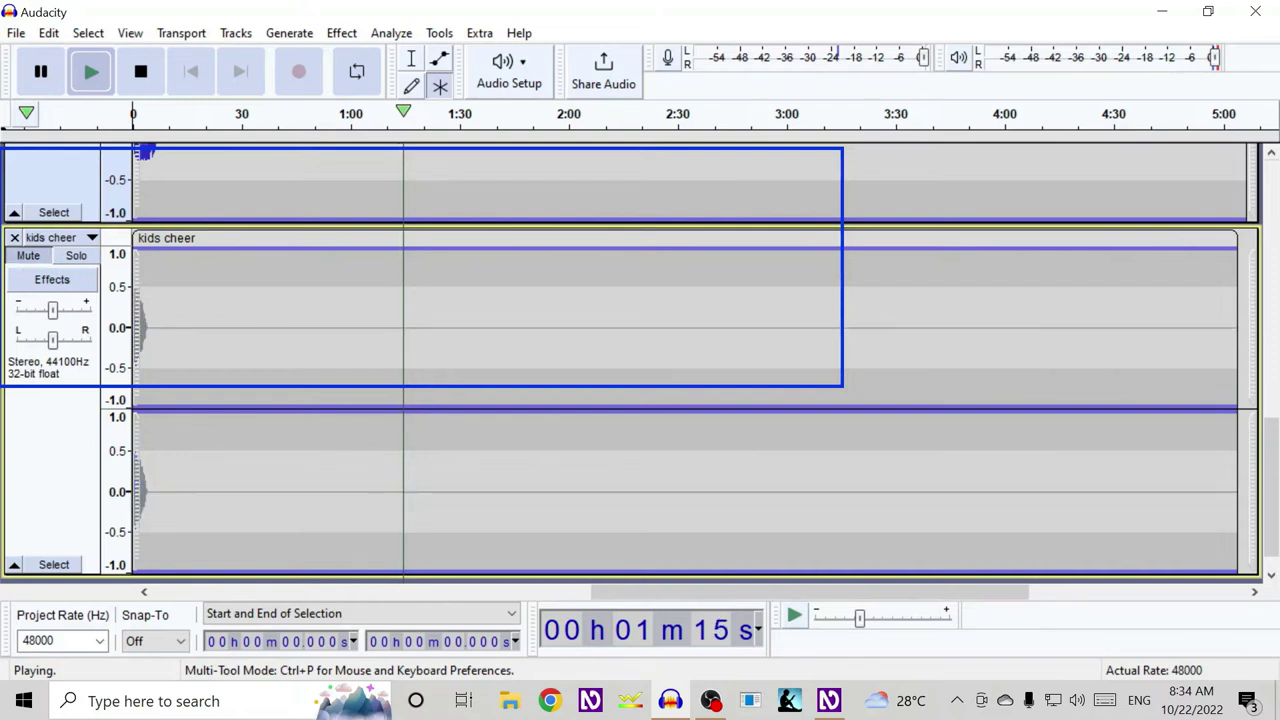
Play the claps effect from the start, stop it, and mute and deselect the claps track
scroll(640, 360, up, 3)
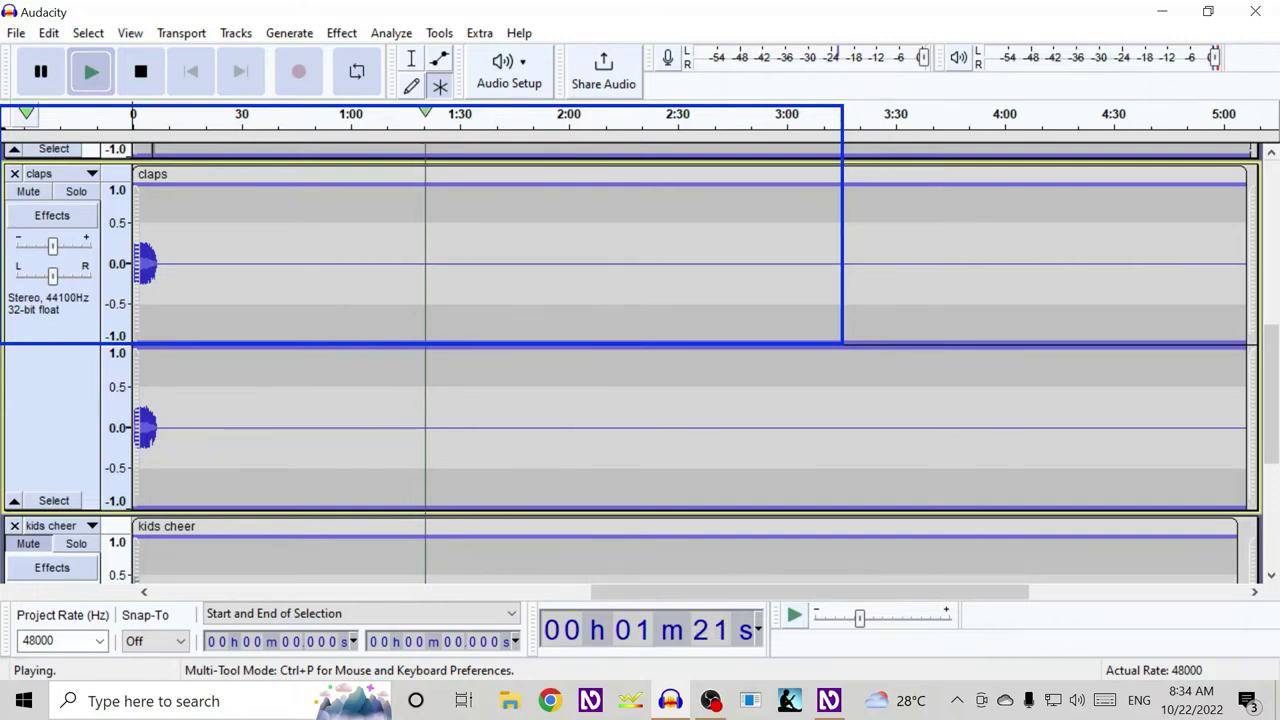
key(space)
key(space)
key(space)
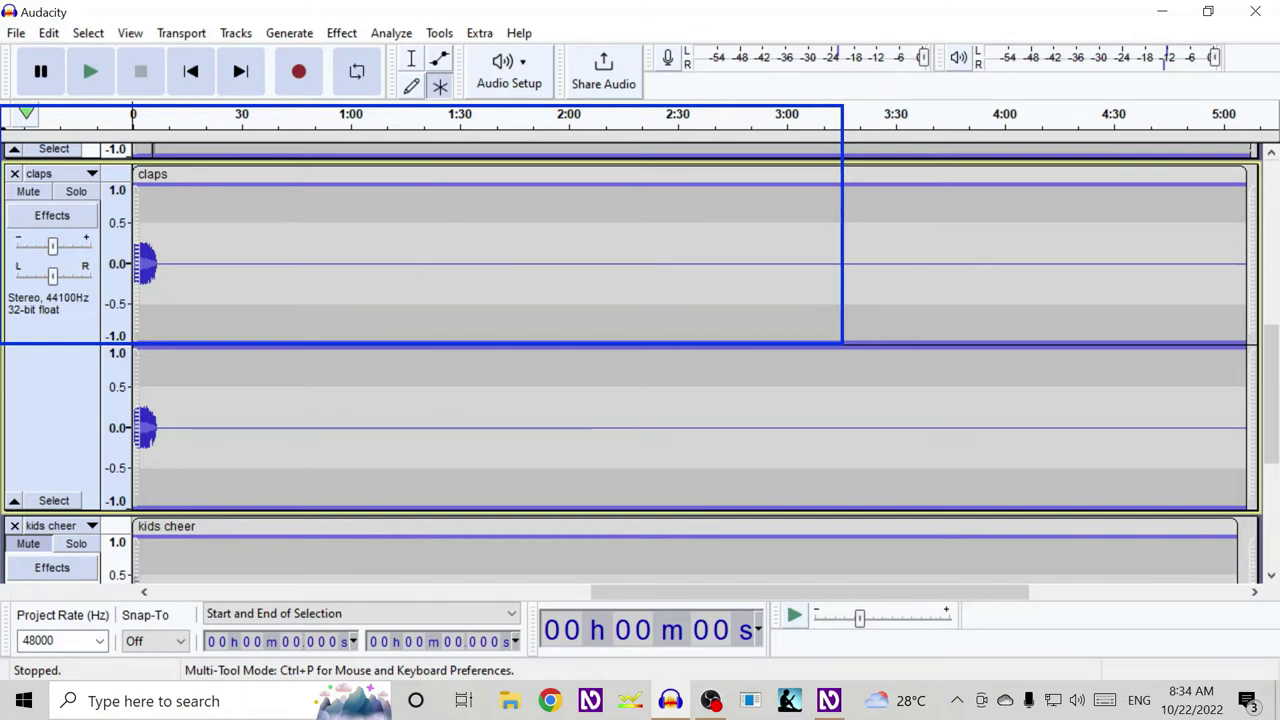
scroll(640, 360, up, 5)
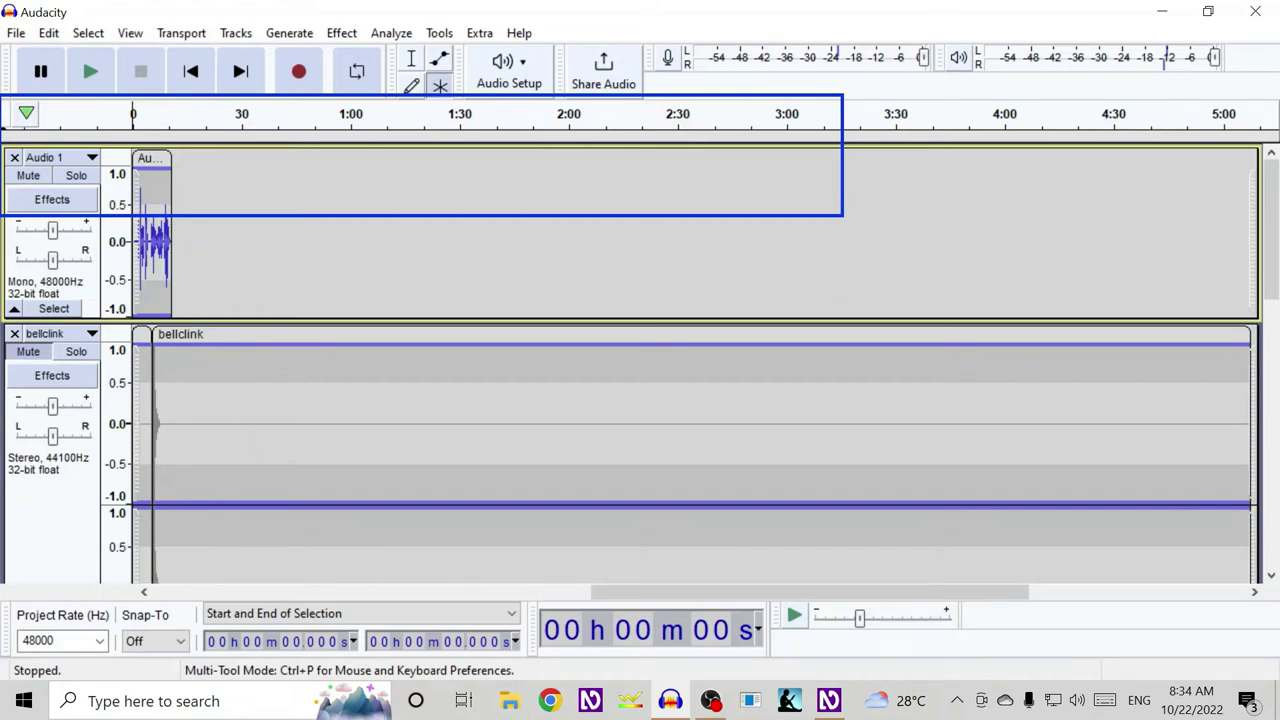
Select the Audio 1 track and return the cursor from the end to the start of the timeline
key(Return)
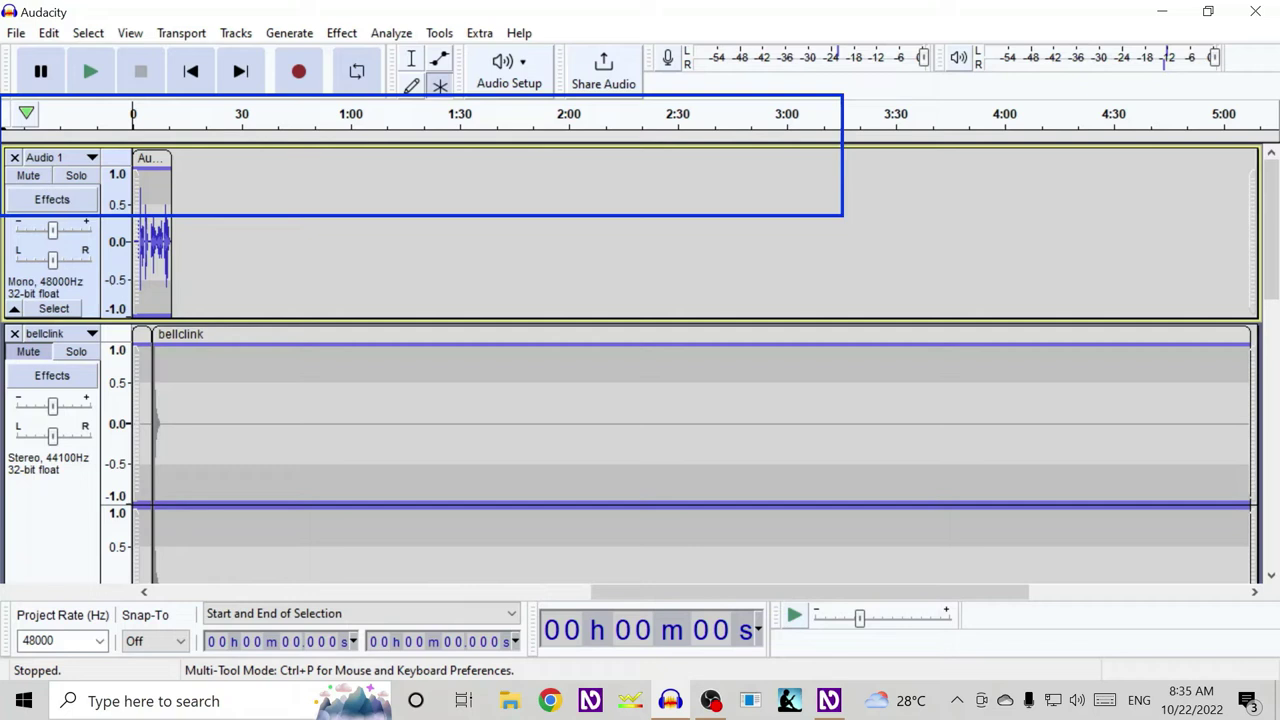
key(End)
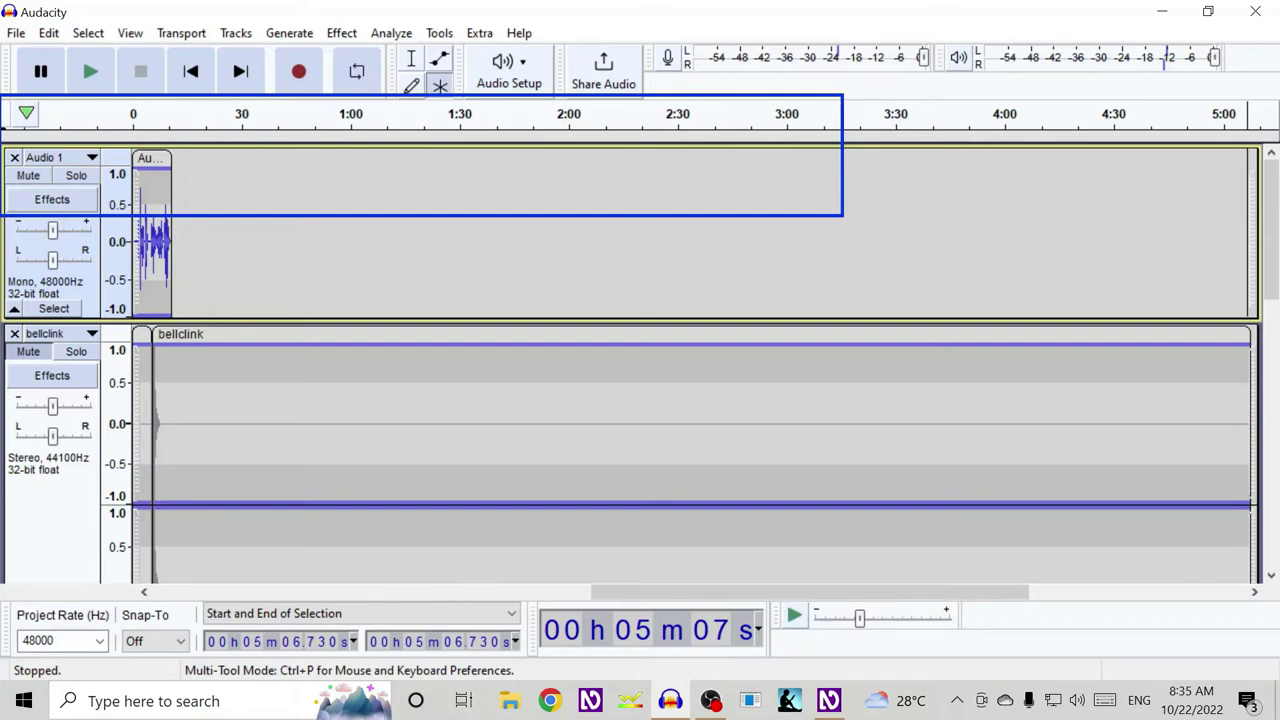
key(Home)
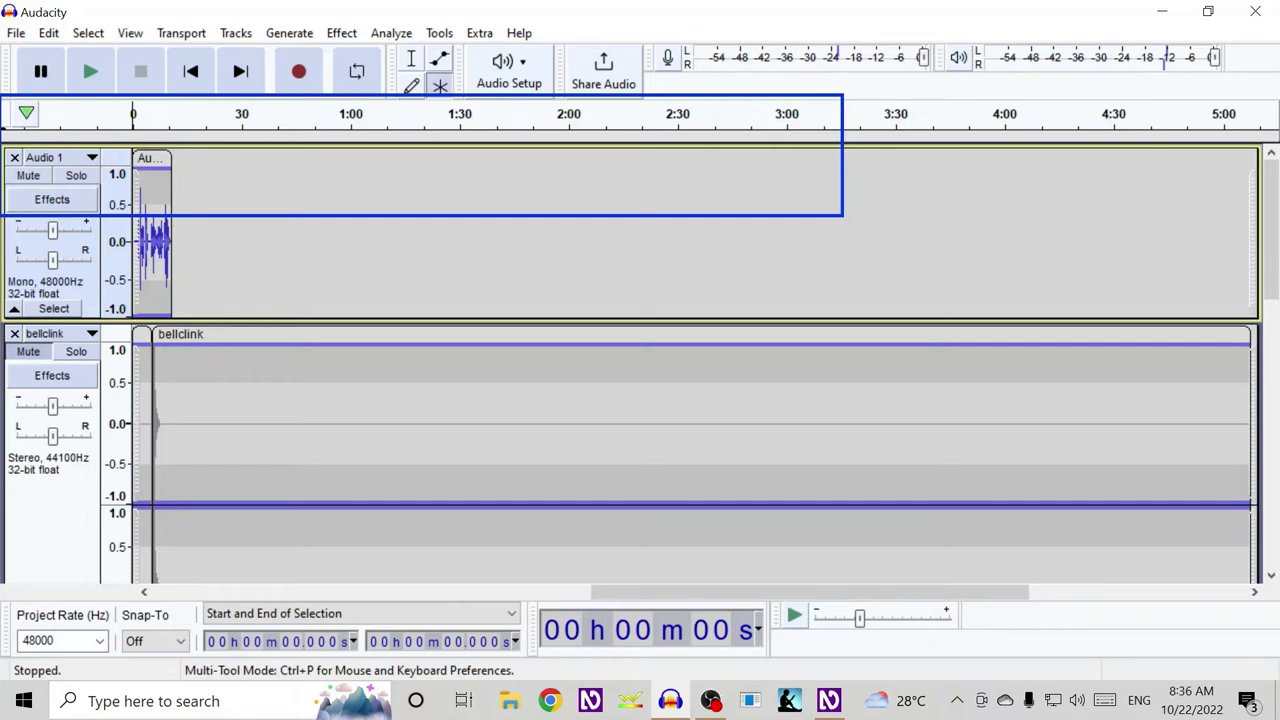
Check that the bellclink, claps and kids cheer tracks are muted and deselected, and return to Audio 1
key(Down)
key(Down)
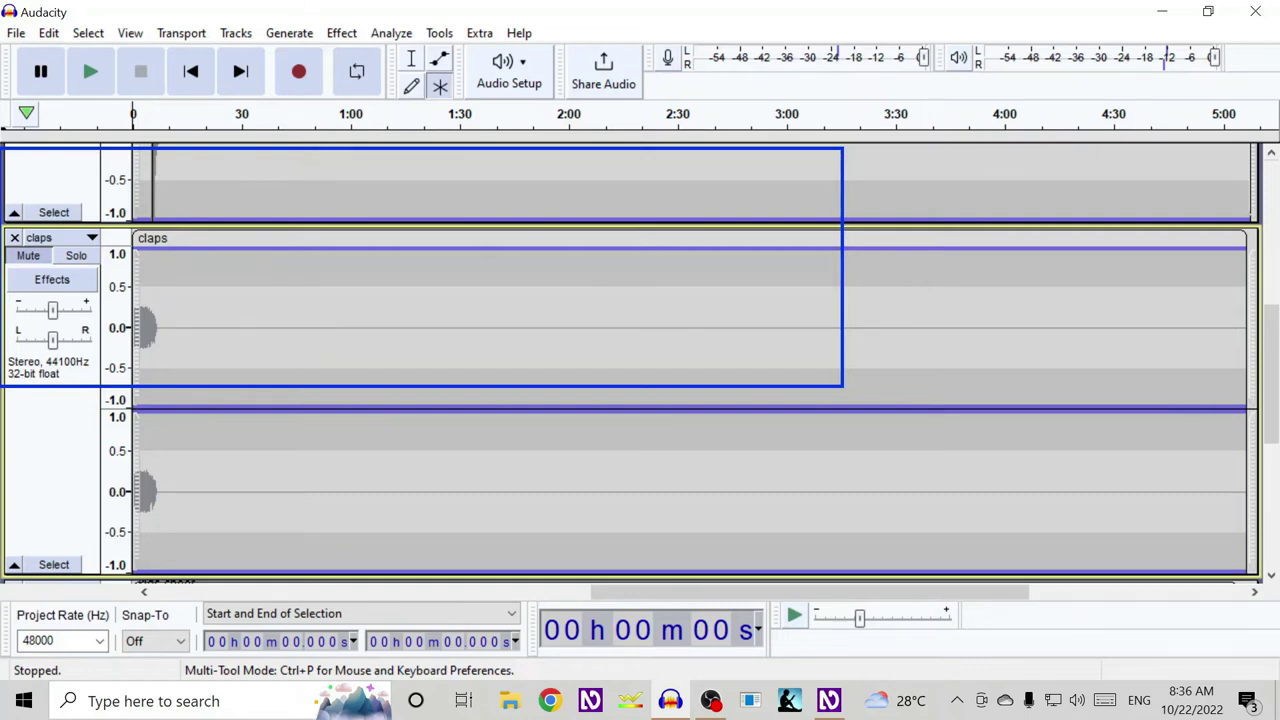
key(Down)
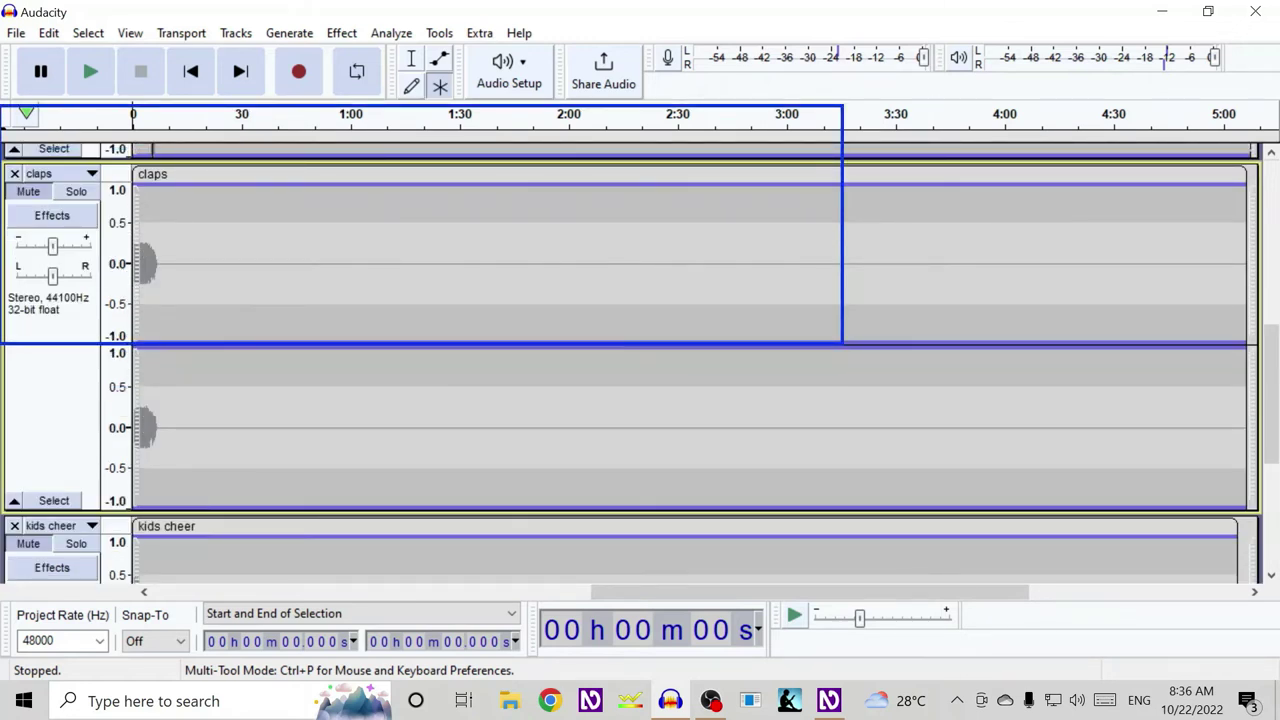
key(Up)
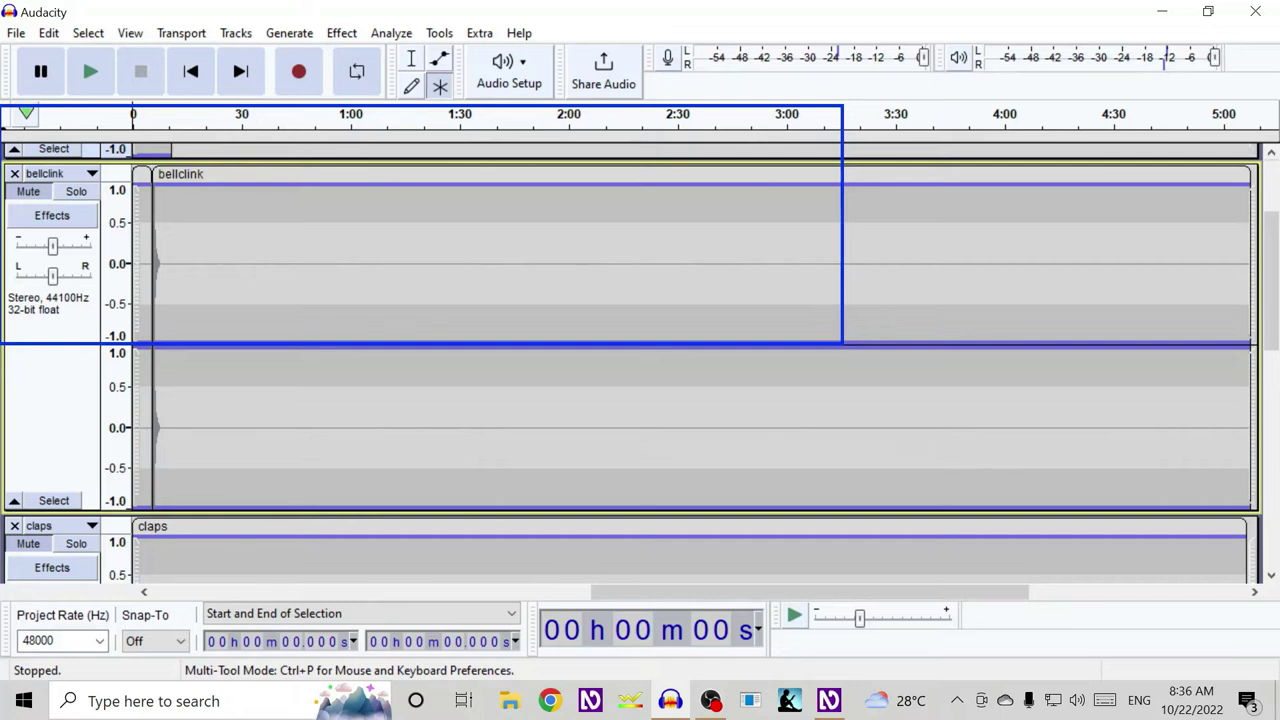
key(Down)
key(Down)
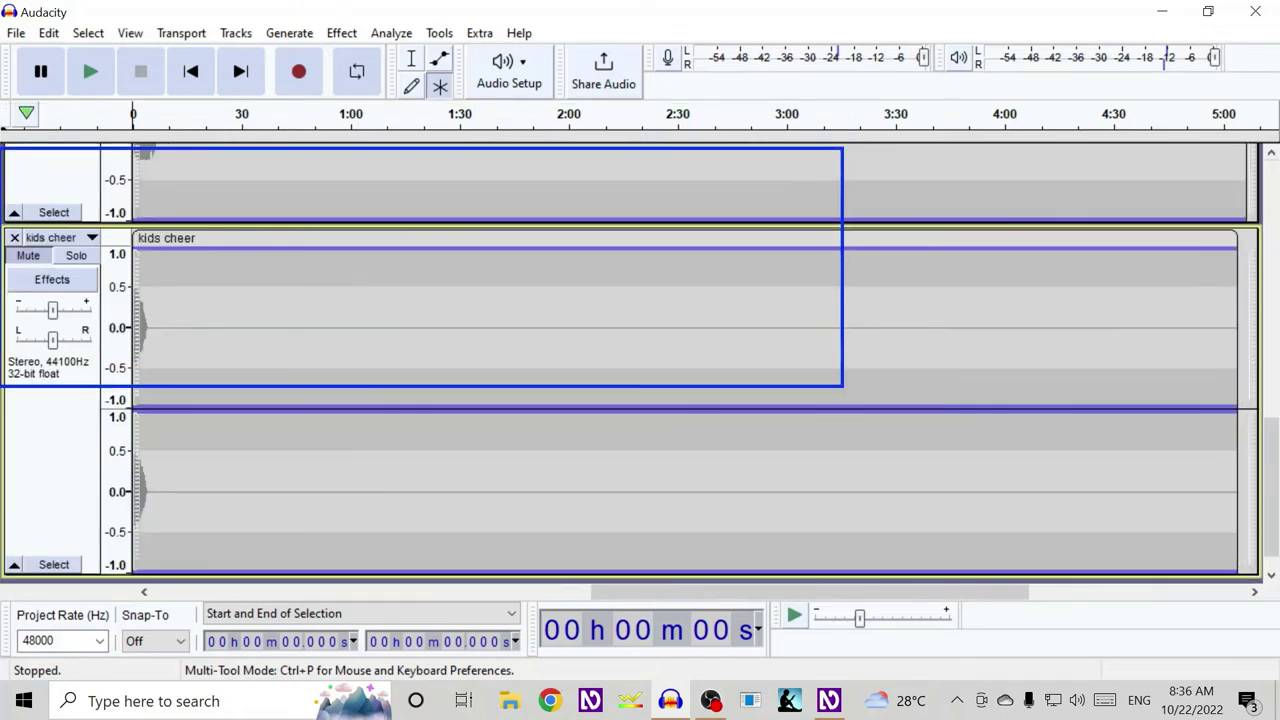
key(Up)
key(Up)
key(Up)
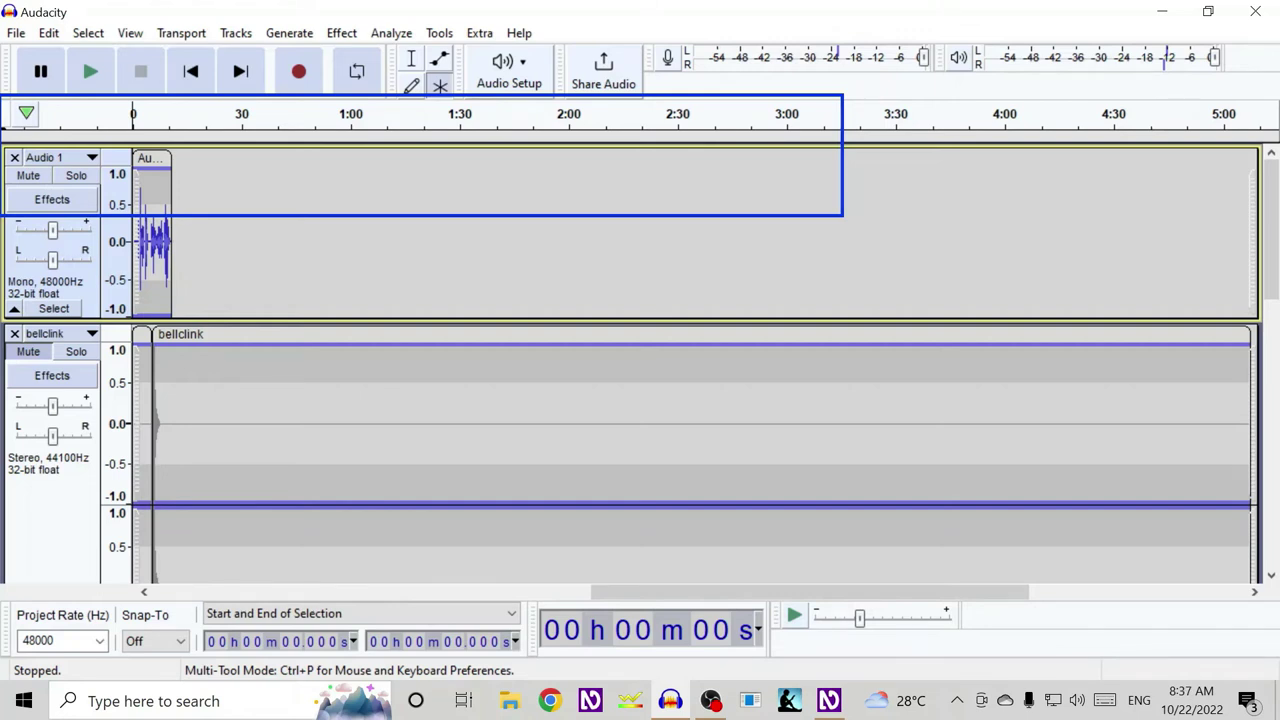
Read the end position of the Audio 1 recording in Set Right Selection Boundary and return the cursor to the start
click(172, 240)
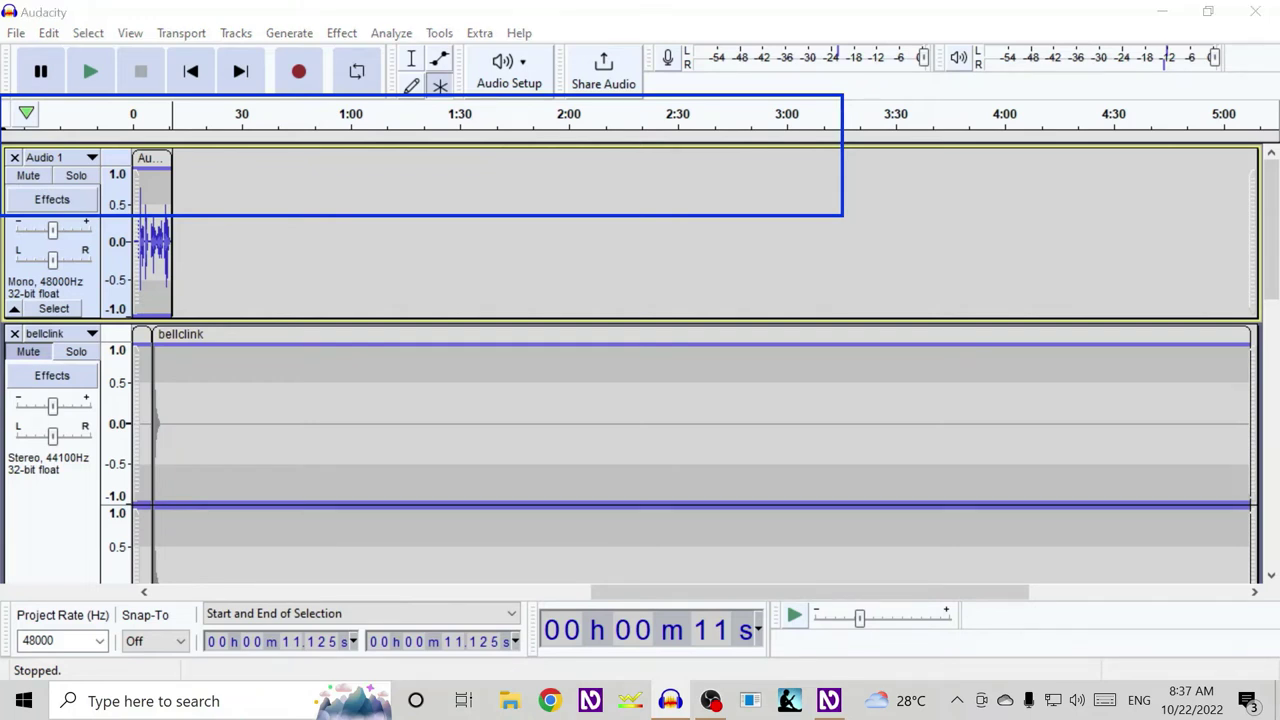
key(bracketright)
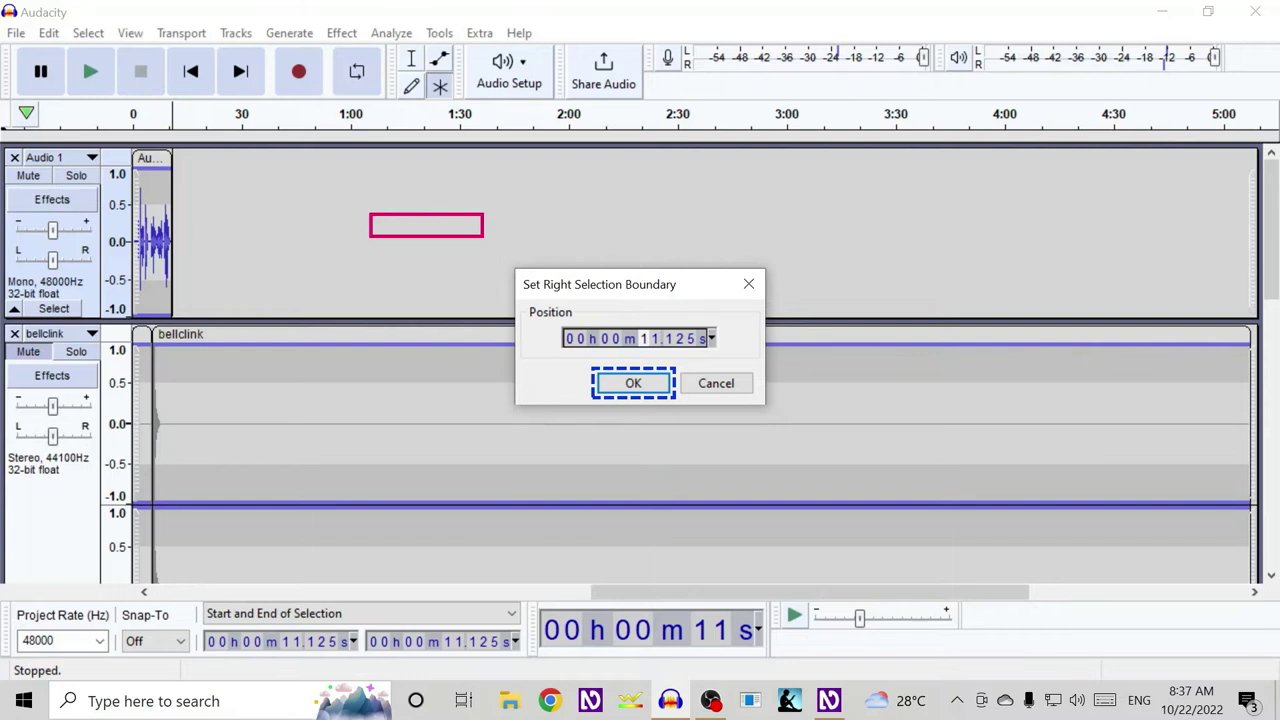
key(Return)
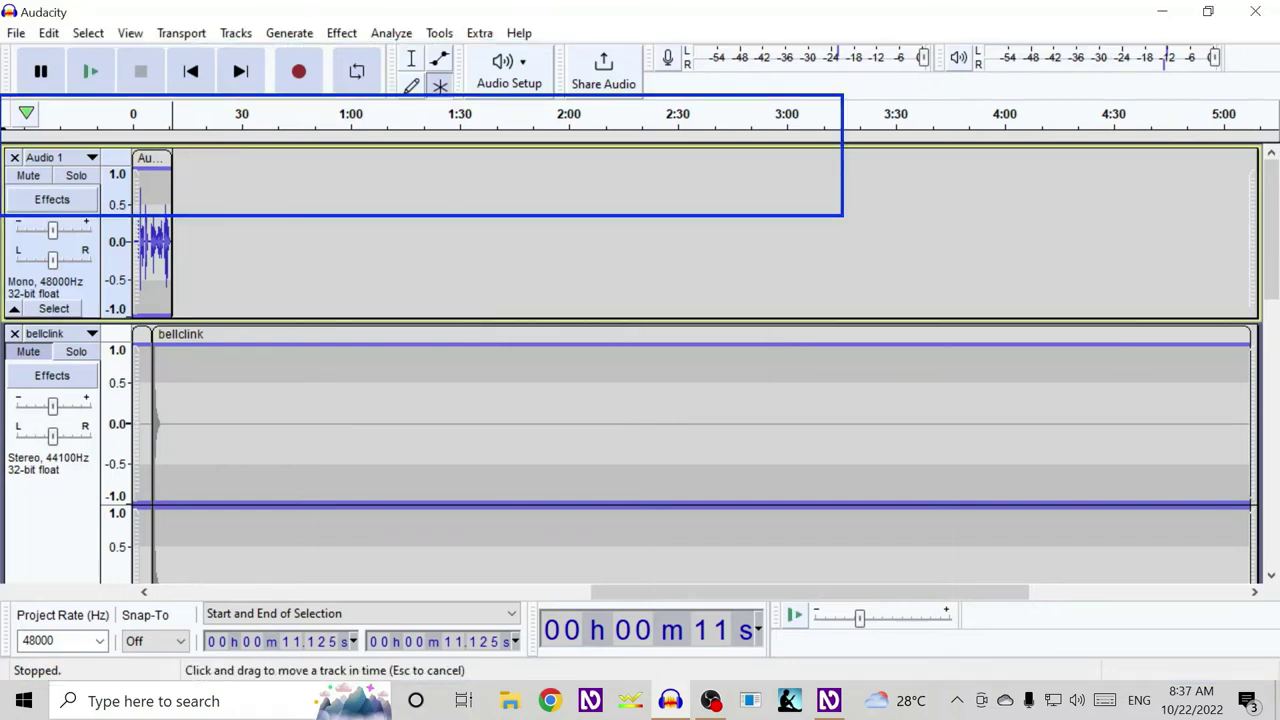
key(Home)
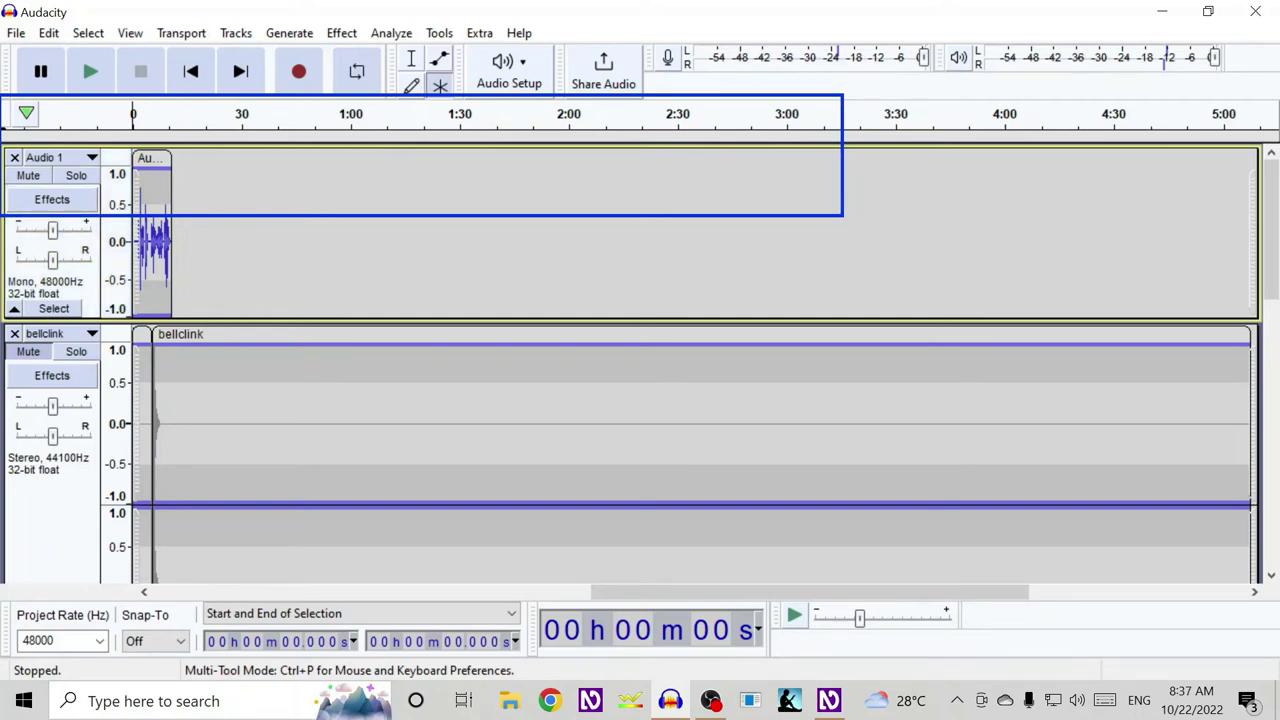
Select and unmute the claps track, and briefly play it from the start
scroll(640, 360, down, 2)
scroll(640, 360, down, 6)
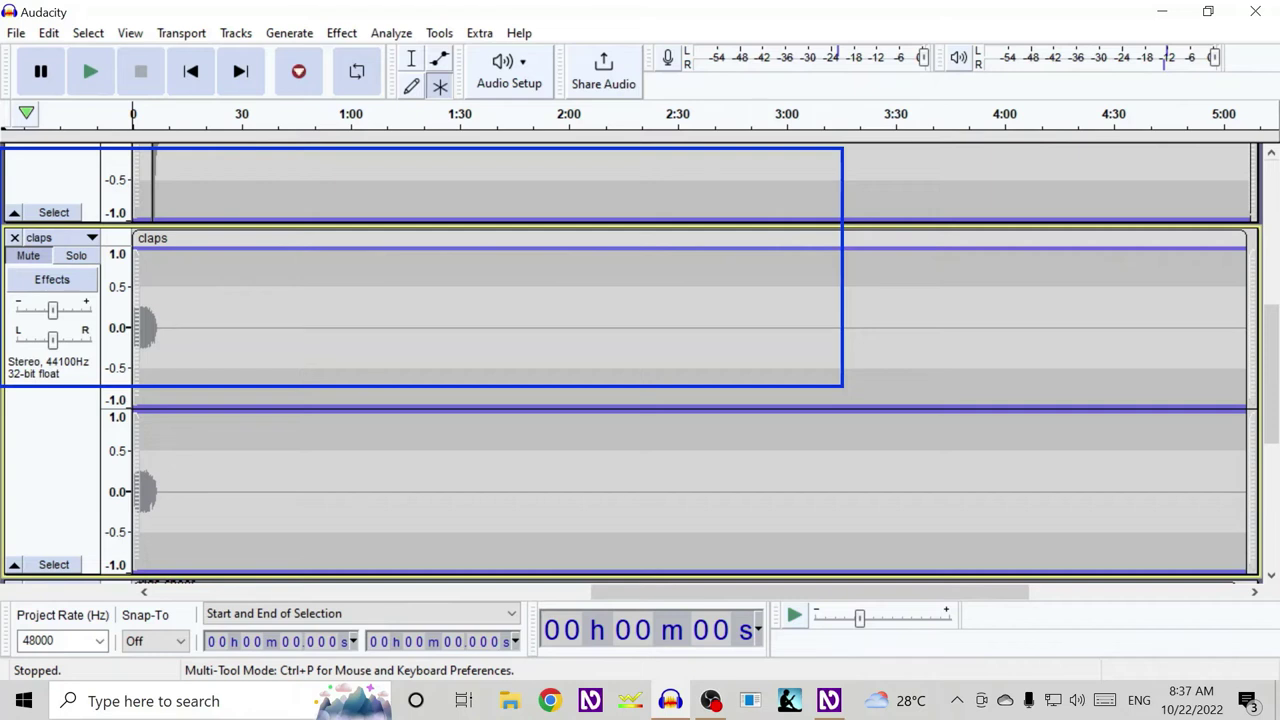
key(Return)
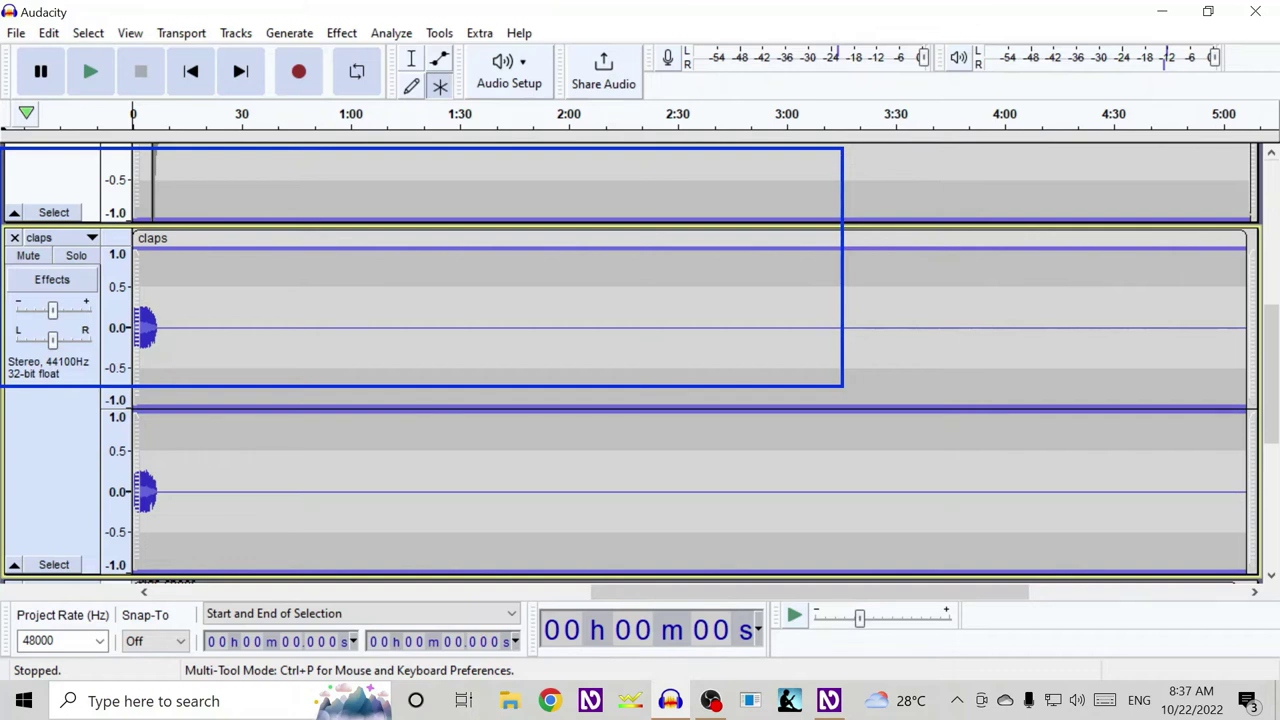
key(space)
key(space)
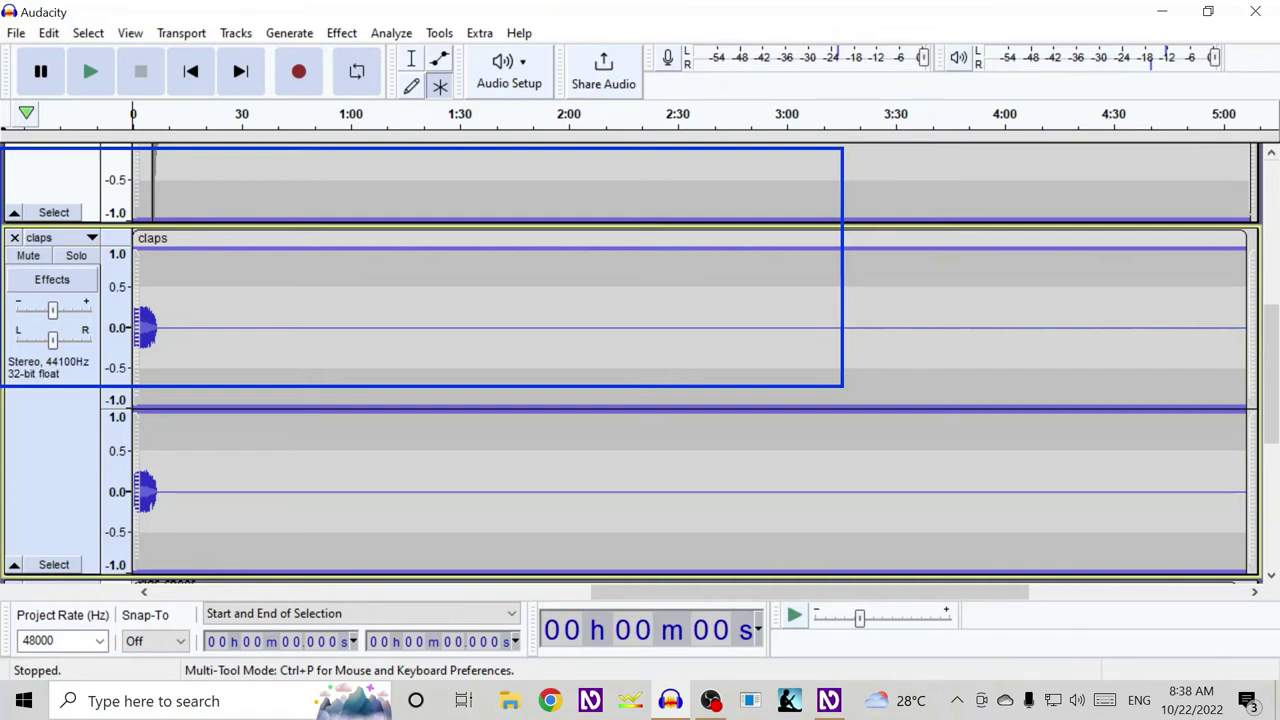
Generate 11 seconds of silence at the start of the claps track
key(alt+n)
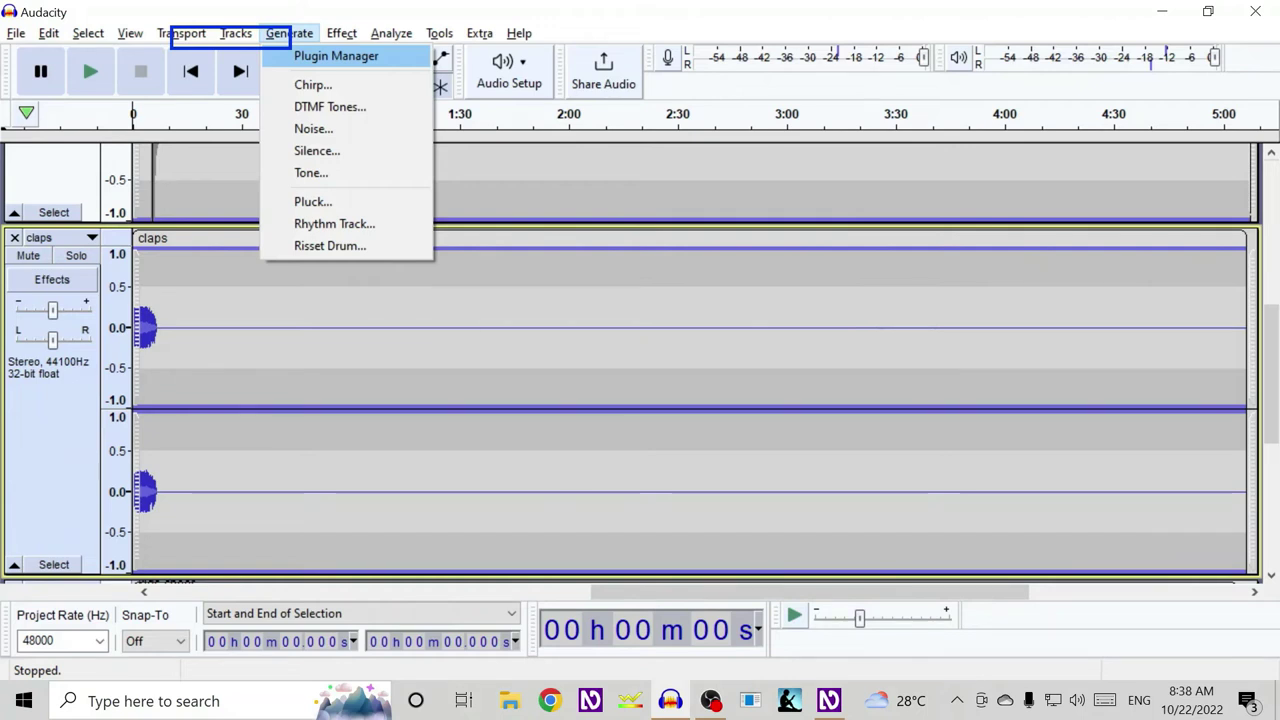
key(s)
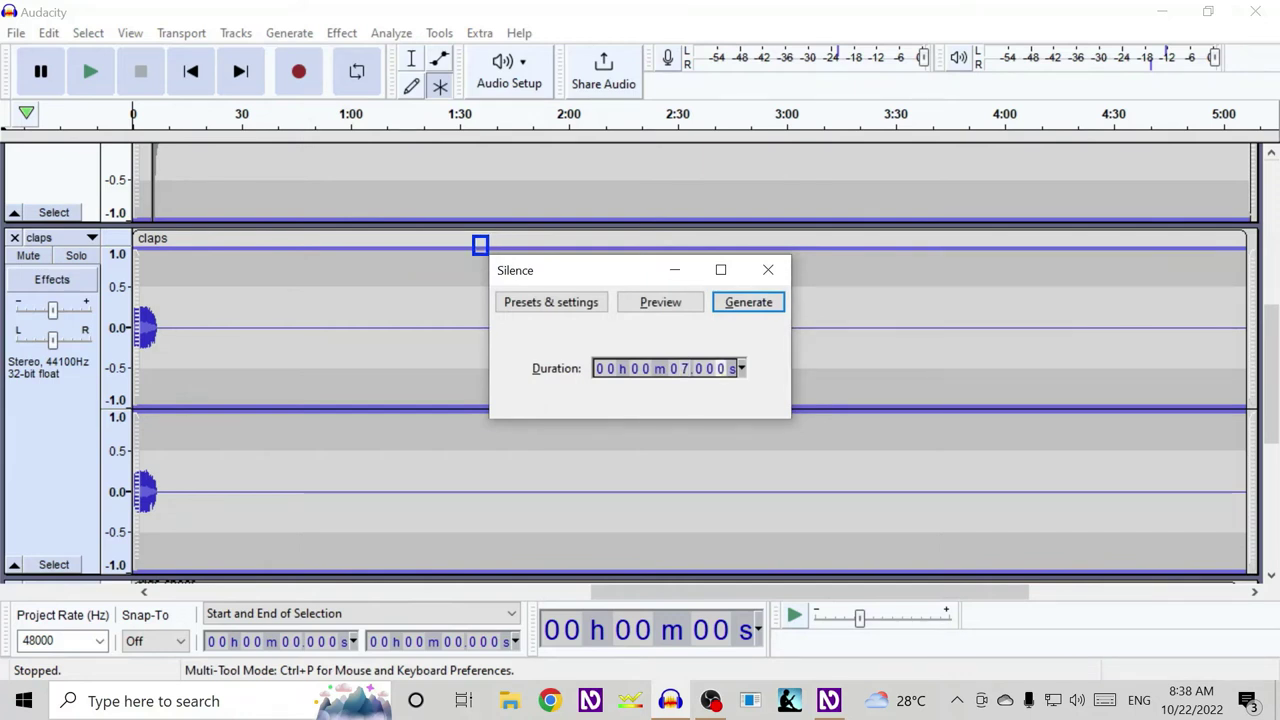
key(Left)
key(Left)
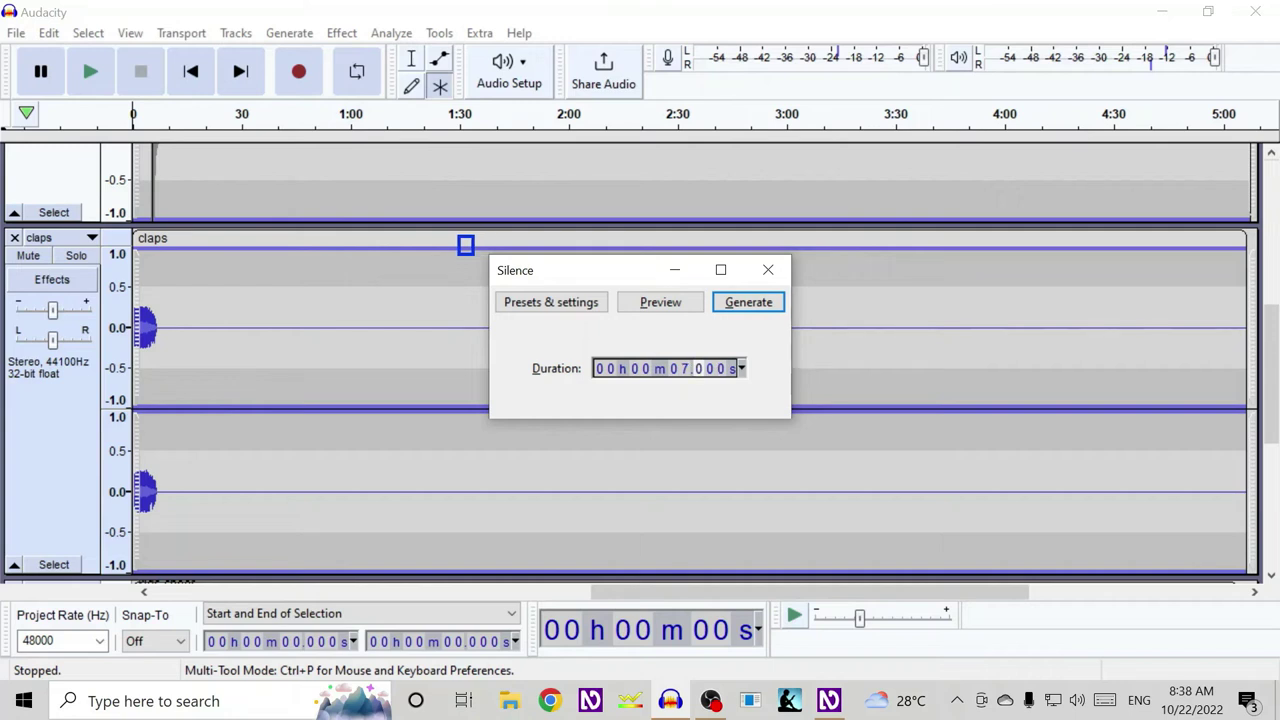
key(Left)
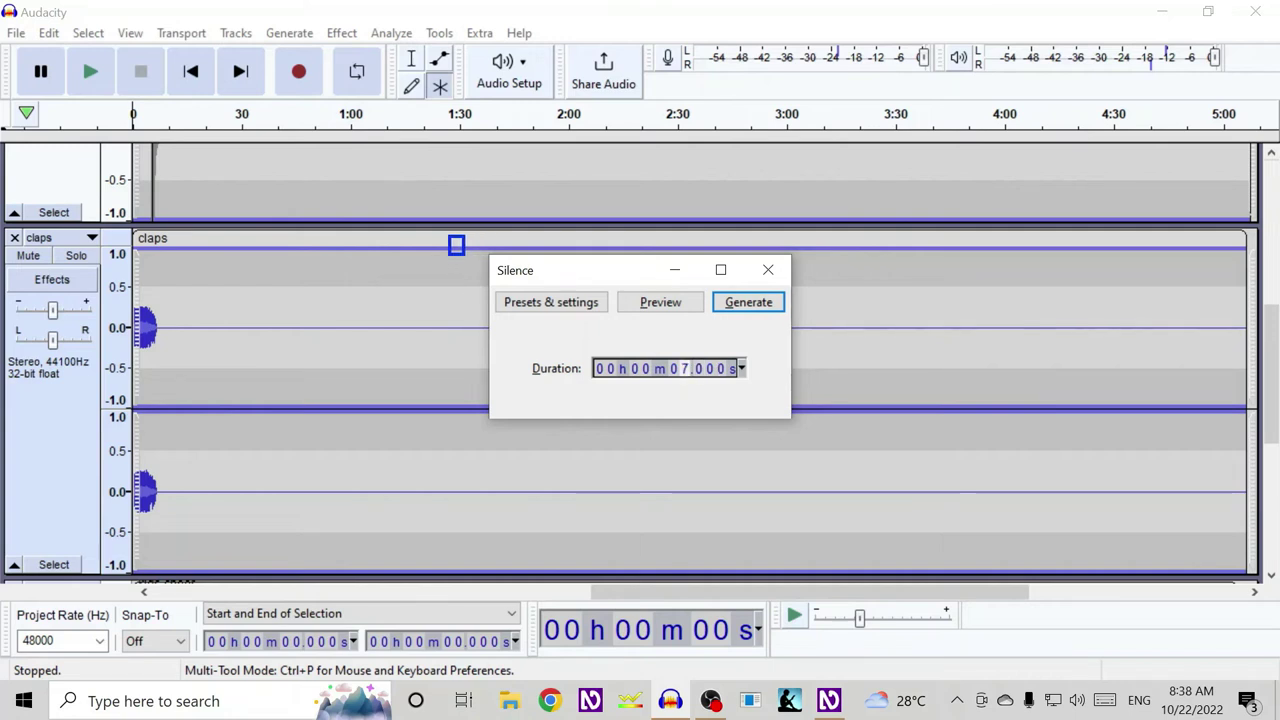
key(Left)
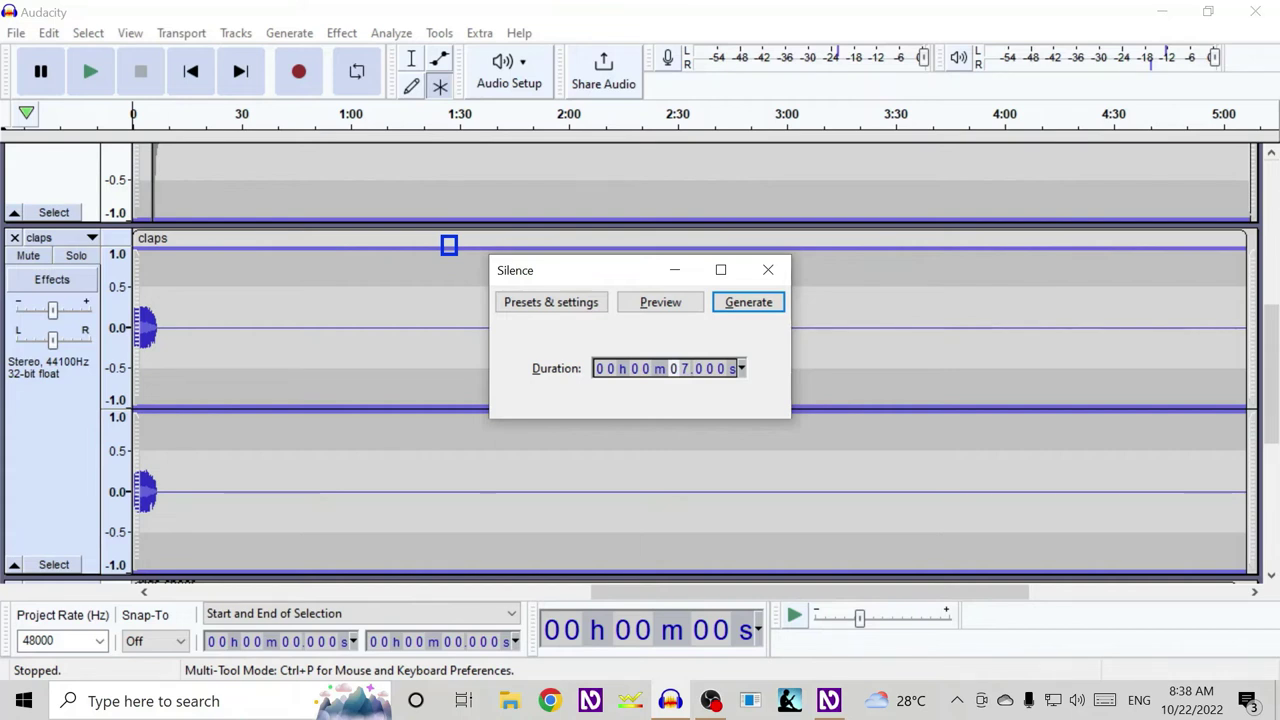
text(1)
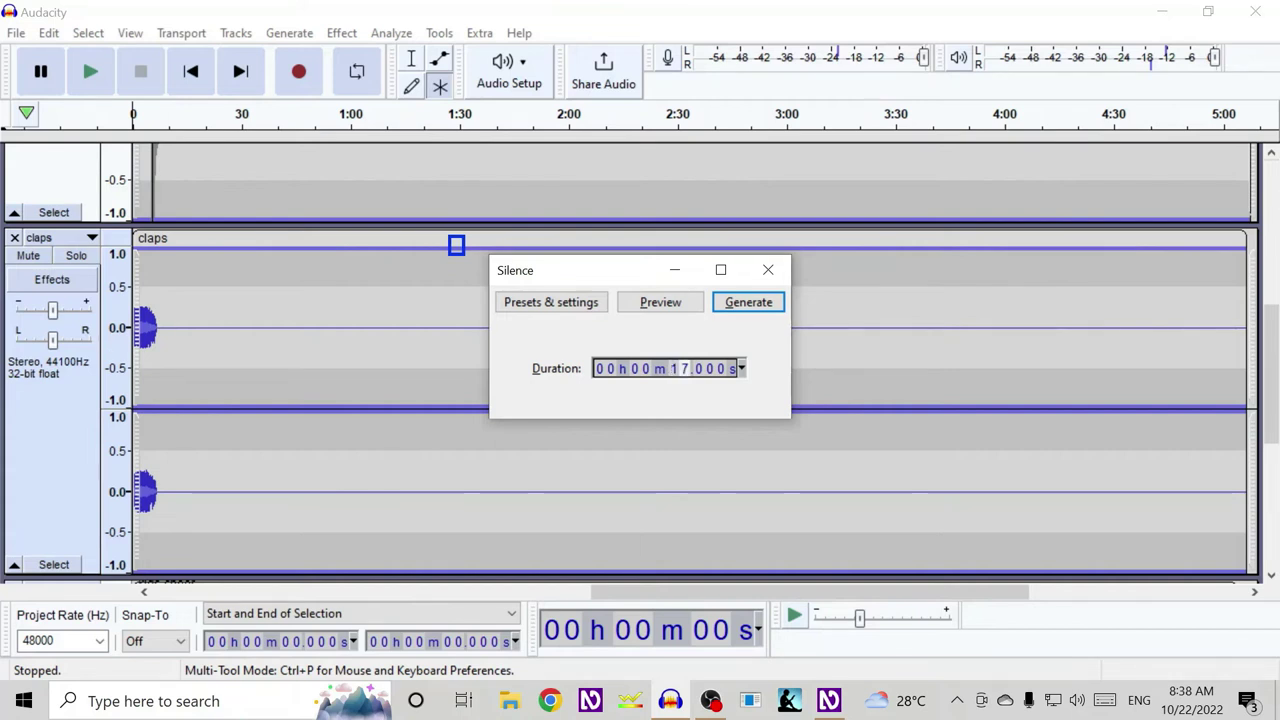
text(1)
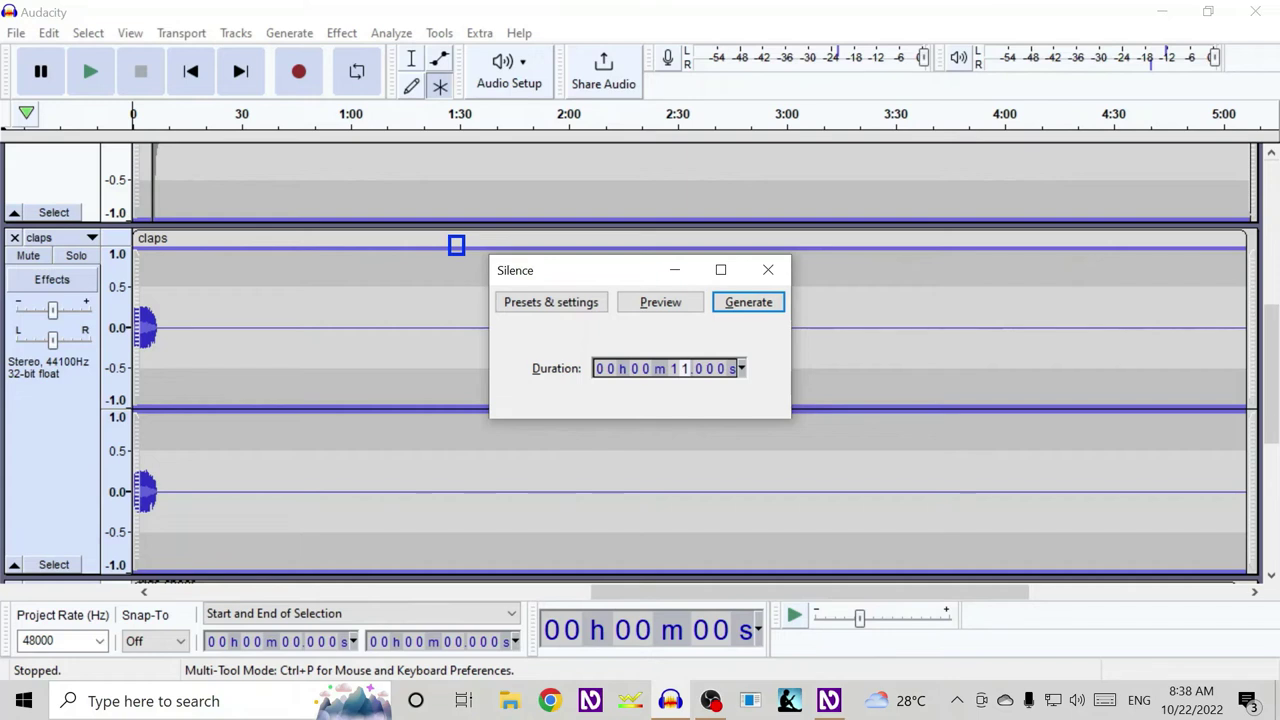
key(Tab)
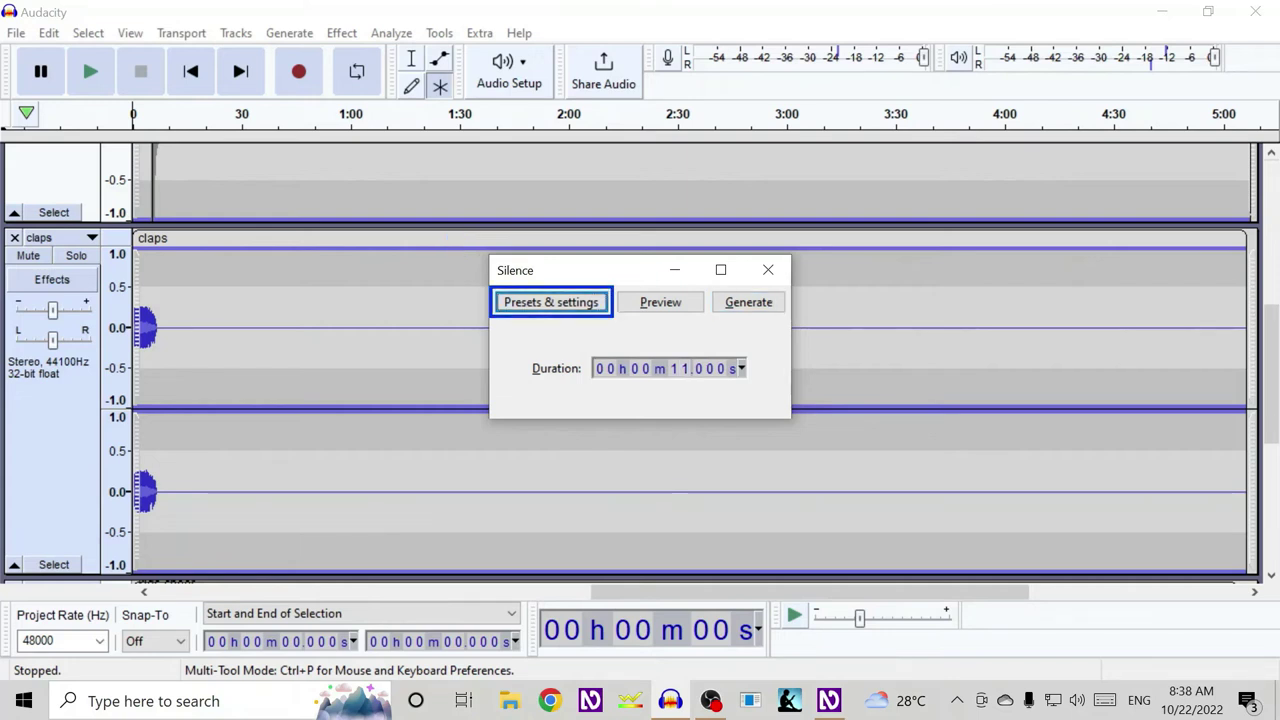
key(Tab)
key(Tab)
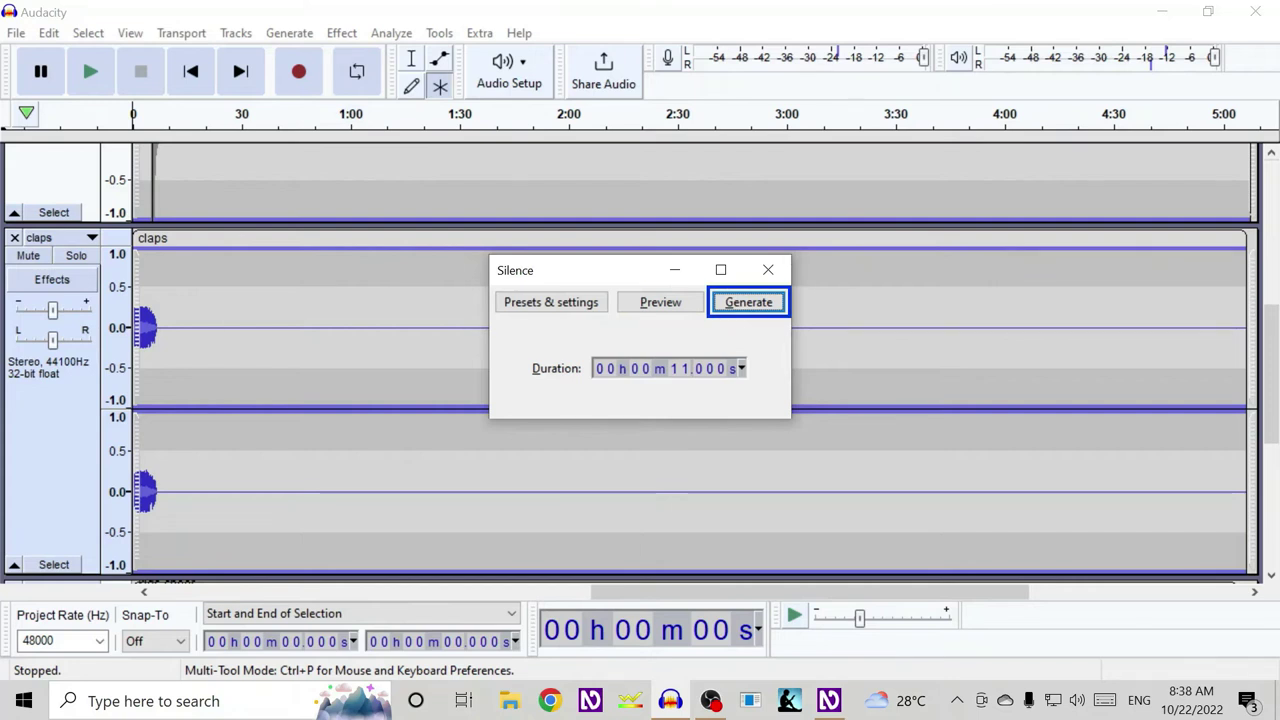
key(Return)
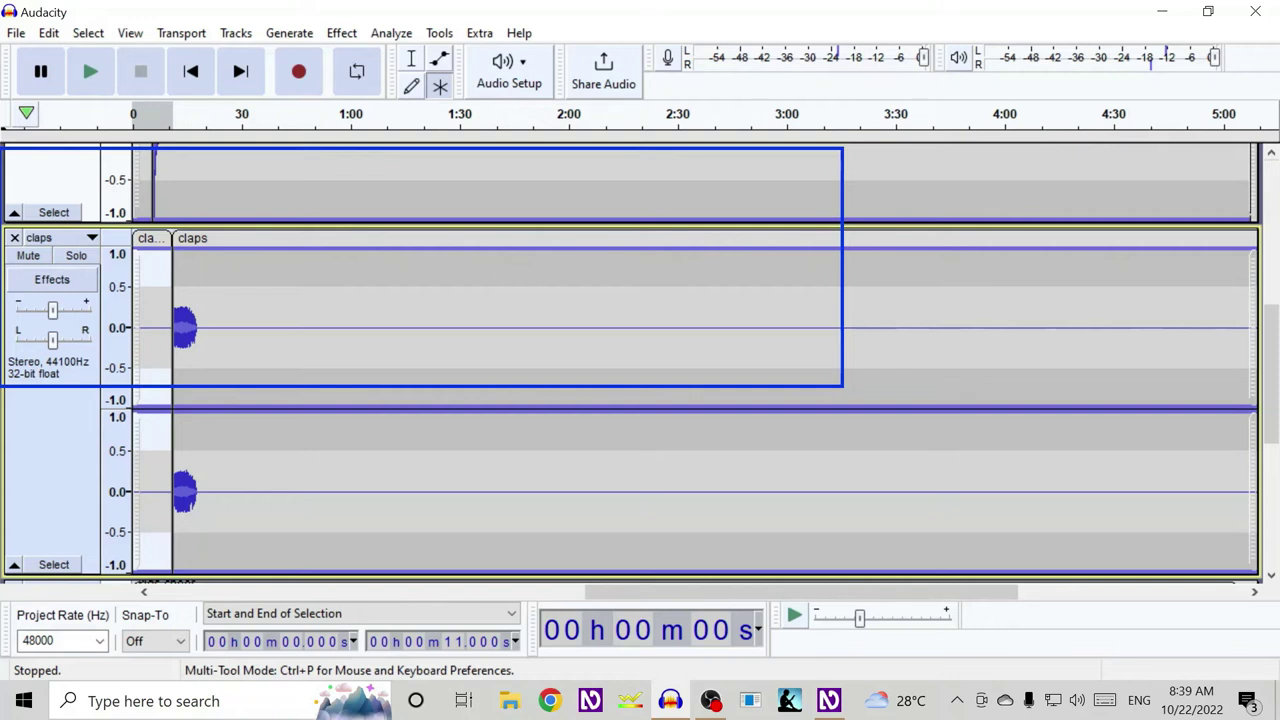
Unmute and select all tracks, check each one down to kids cheer, and clear the time selection from Audio 1
key(ctrl+a)
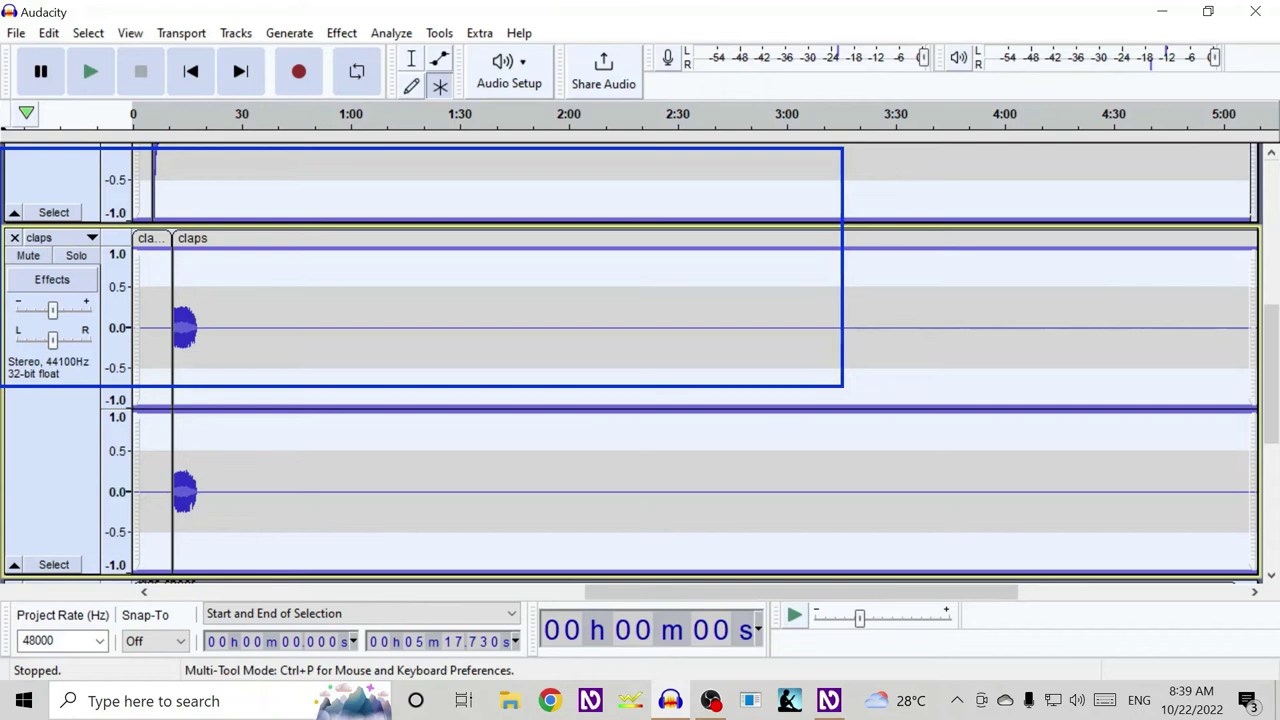
scroll(640, 360, up, 3)
scroll(640, 360, up, 2)
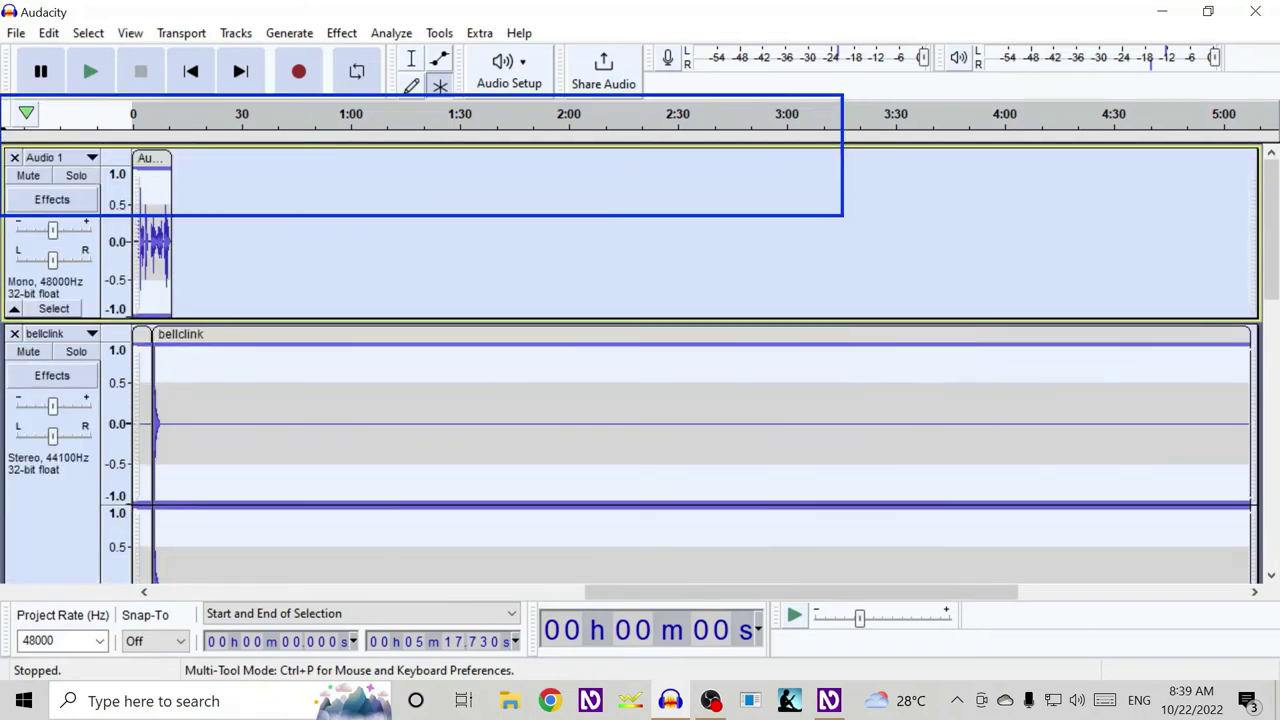
scroll(640, 360, down, 1)
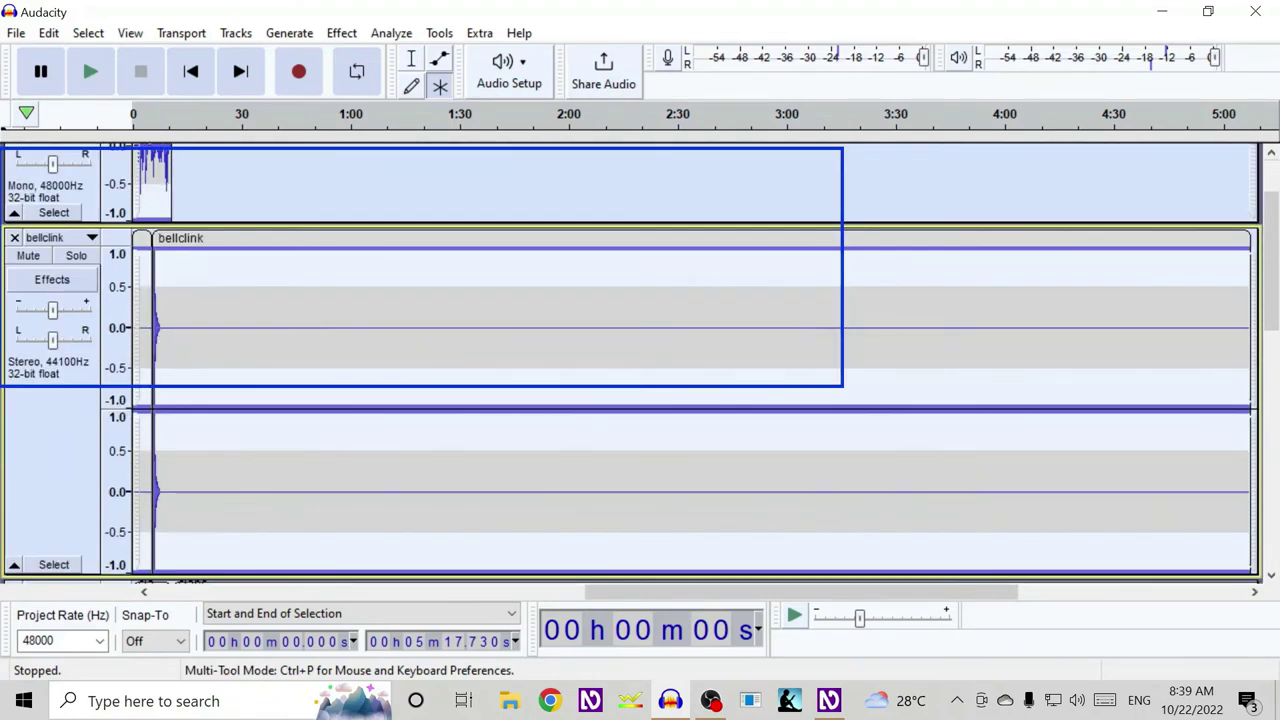
scroll(640, 360, down, 4)
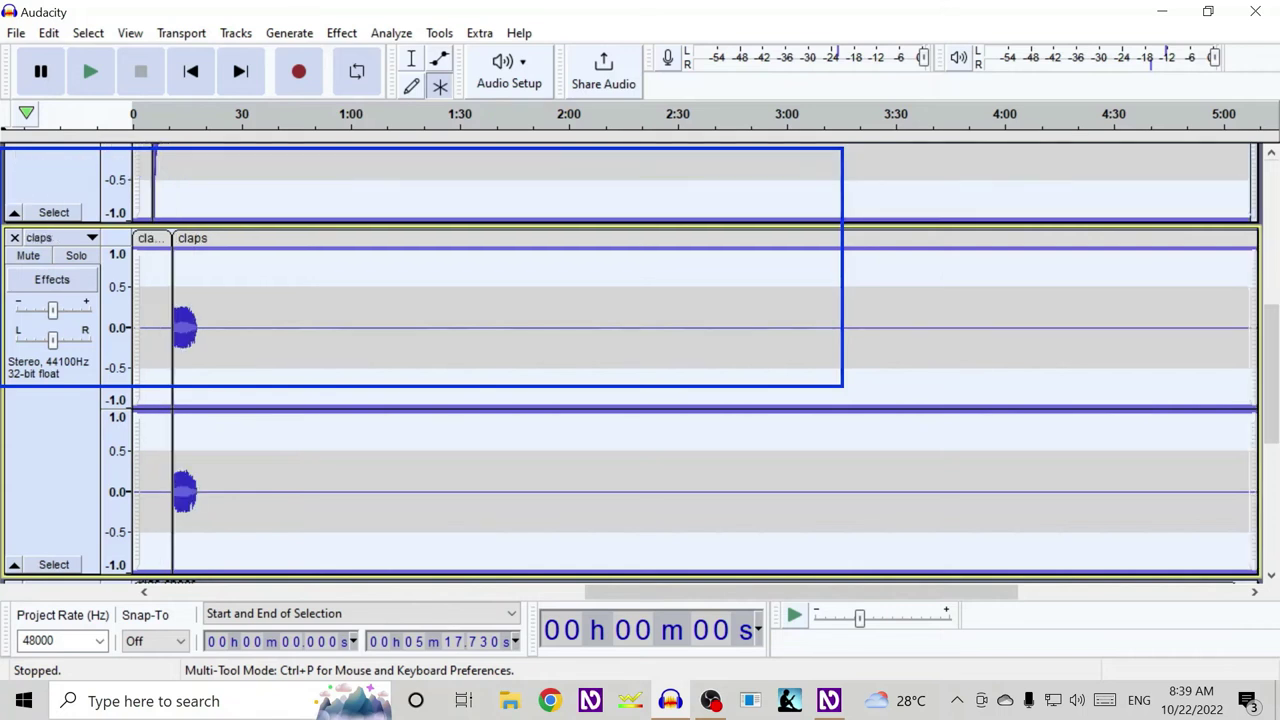
scroll(640, 360, down, 4)
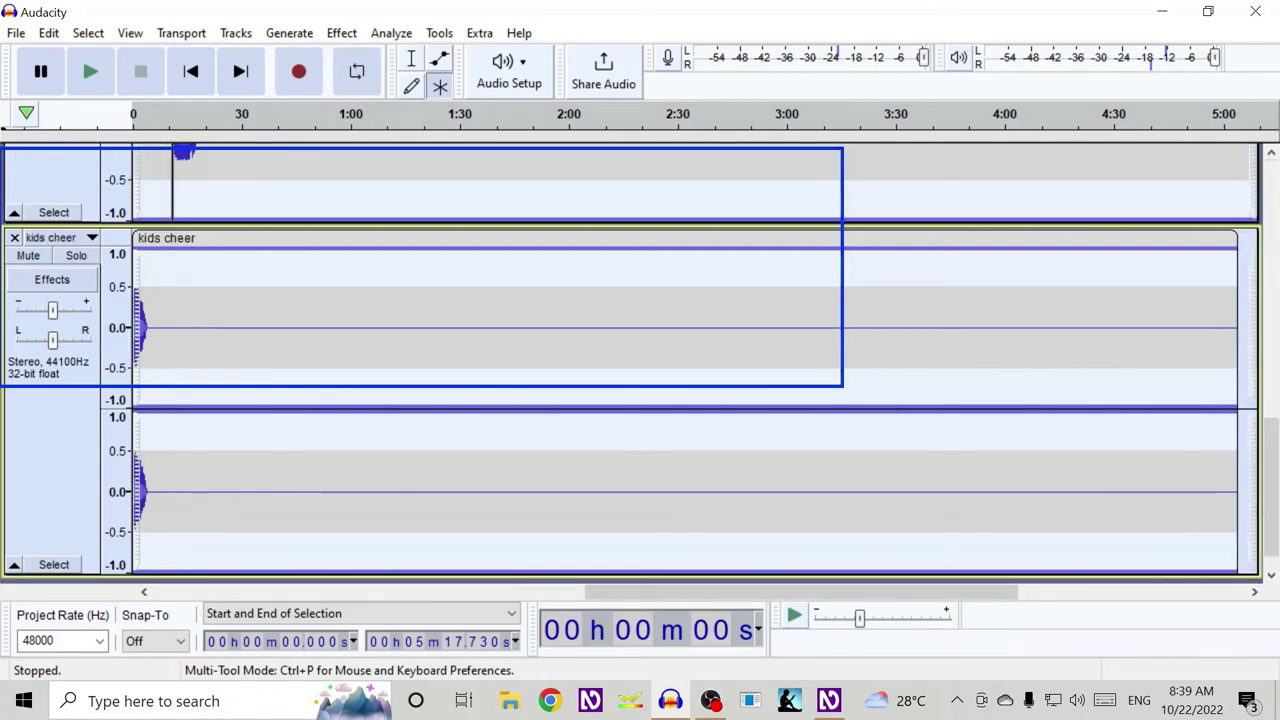
scroll(640, 360, up, 8)
scroll(640, 360, up, 3)
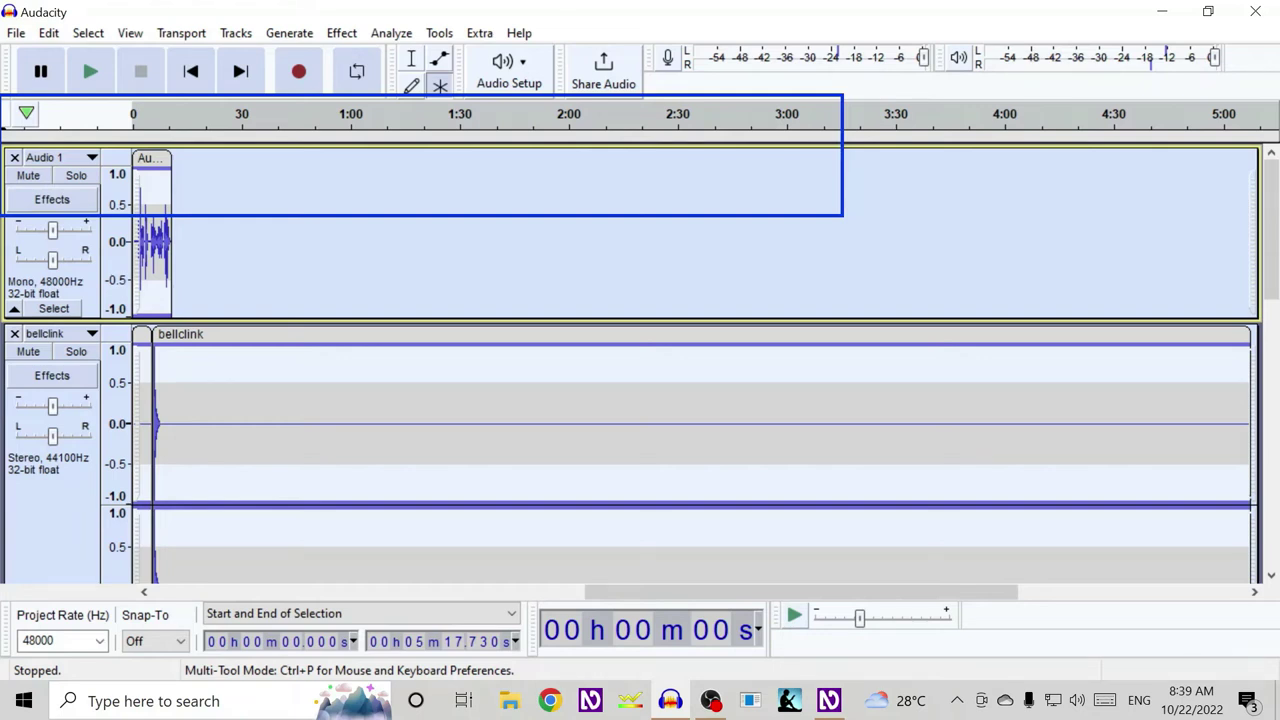
key(ctrl+shift+a)
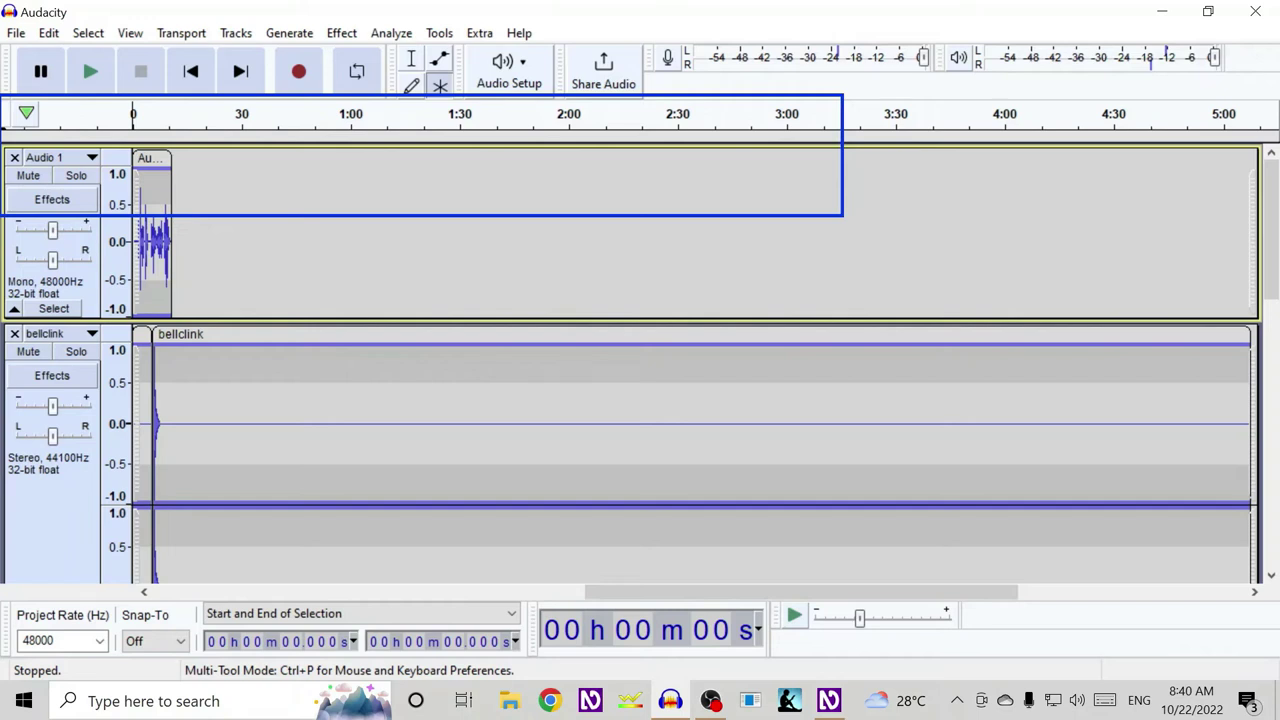
Play the mix from the start, leave only the claps track selected, and stop playback
key(space)
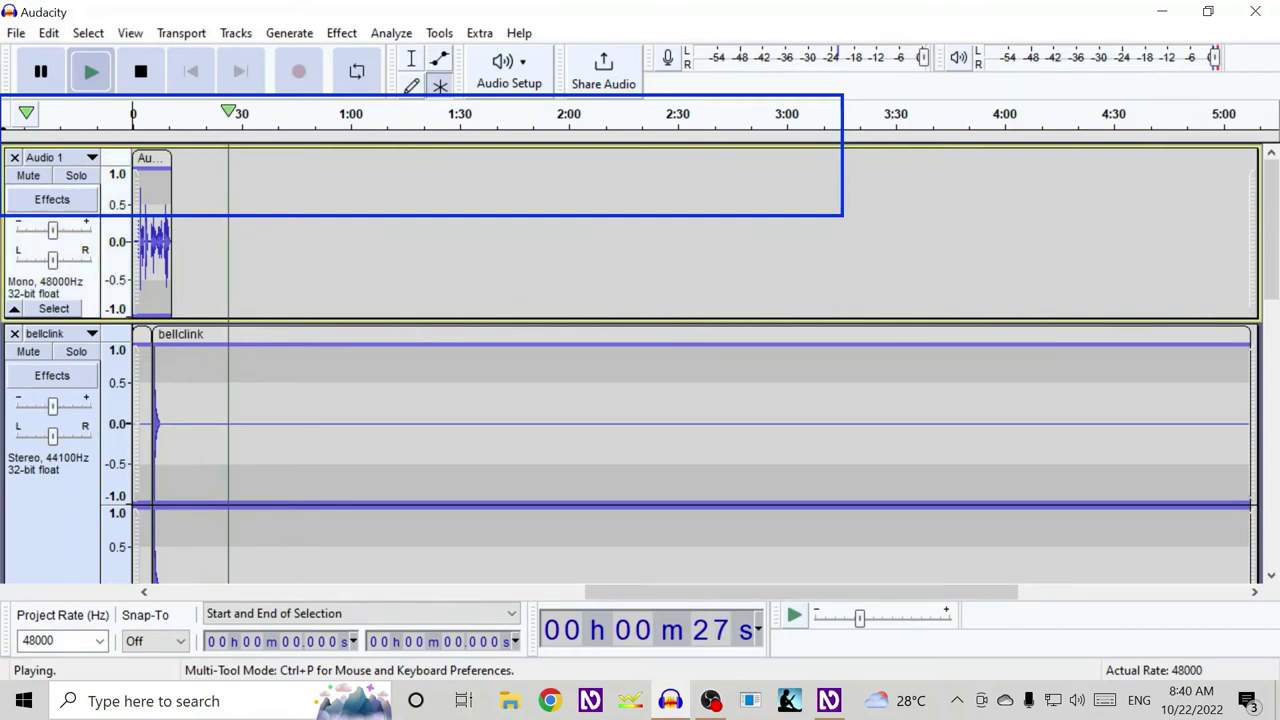
scroll(640, 360, down, 2)
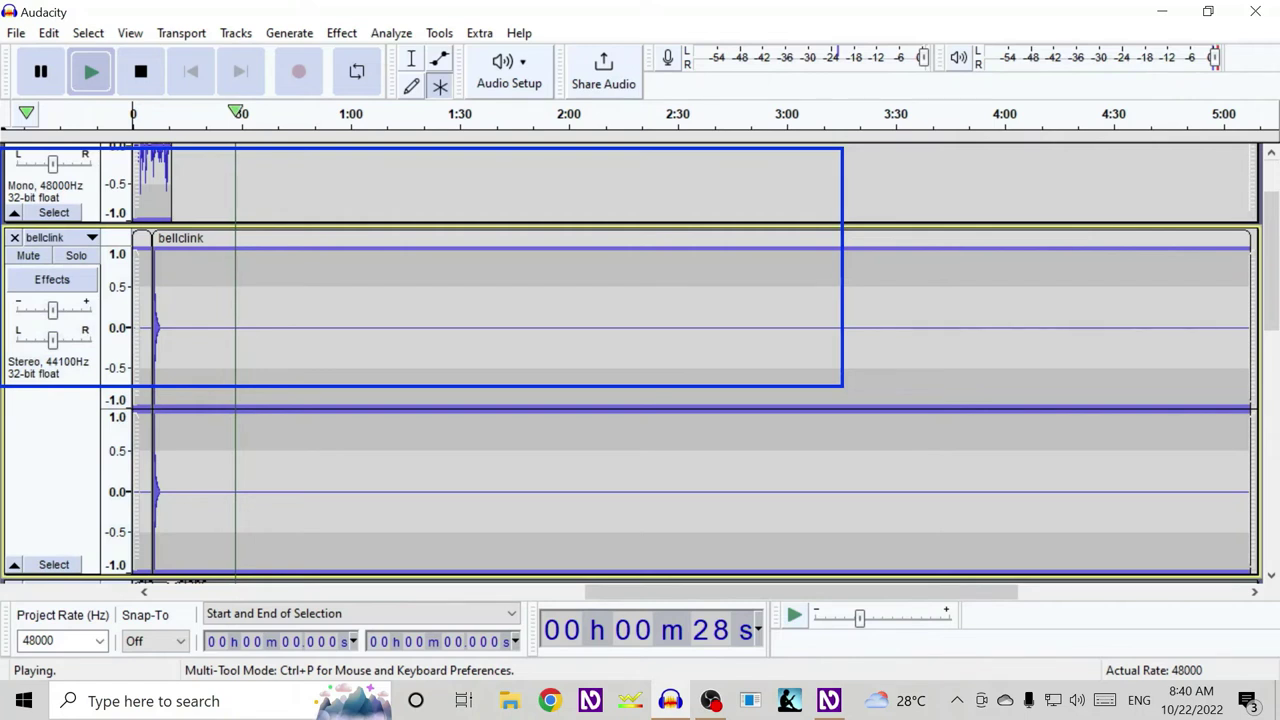
scroll(640, 360, down, 6)
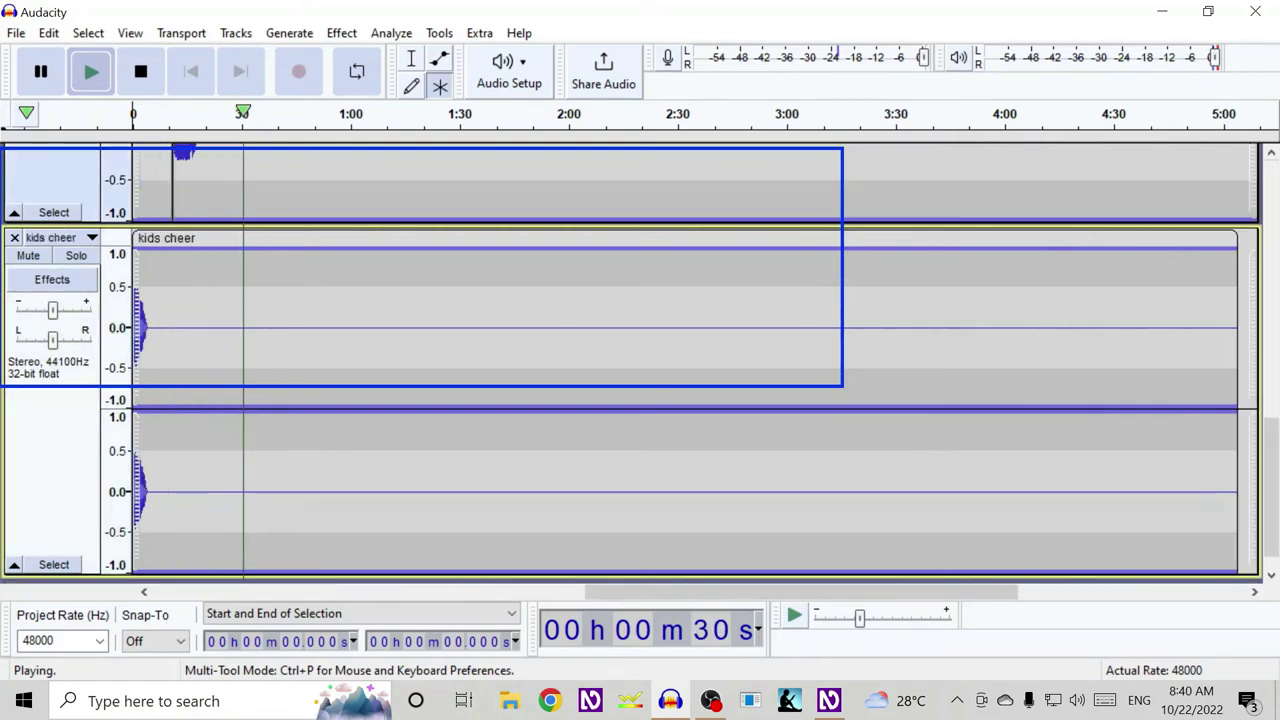
scroll(640, 360, up, 6)
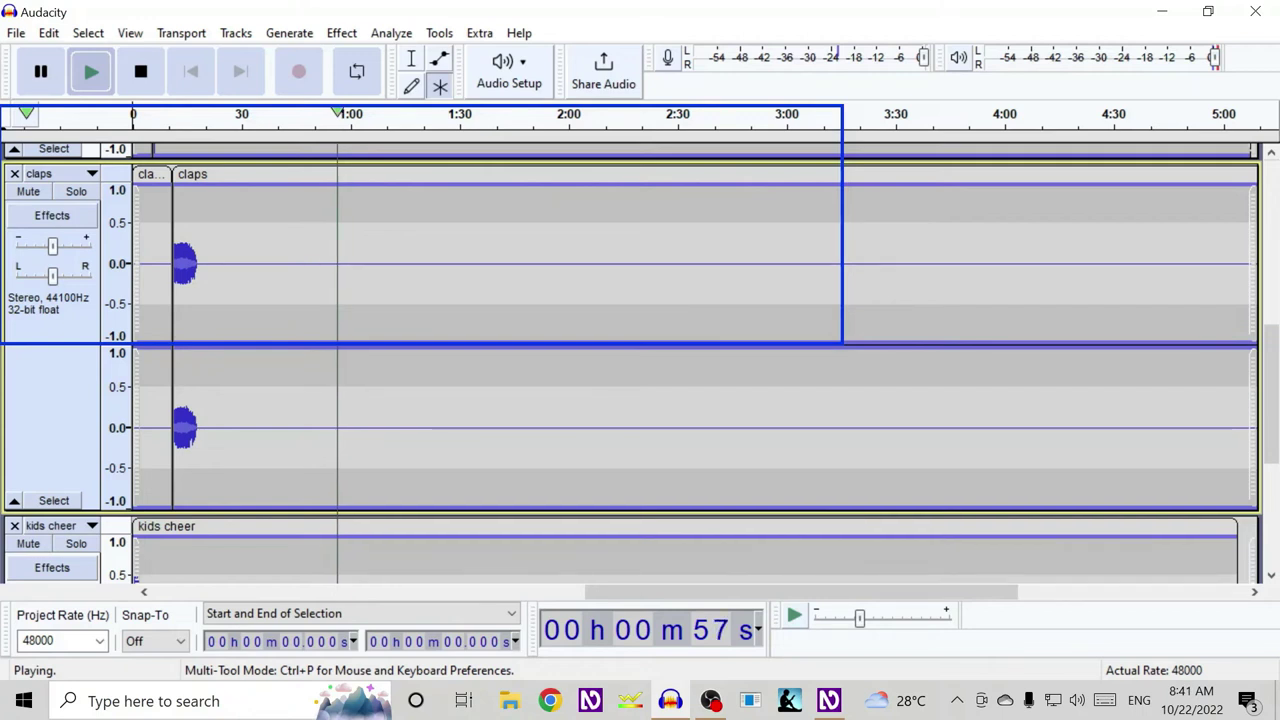
key(space)
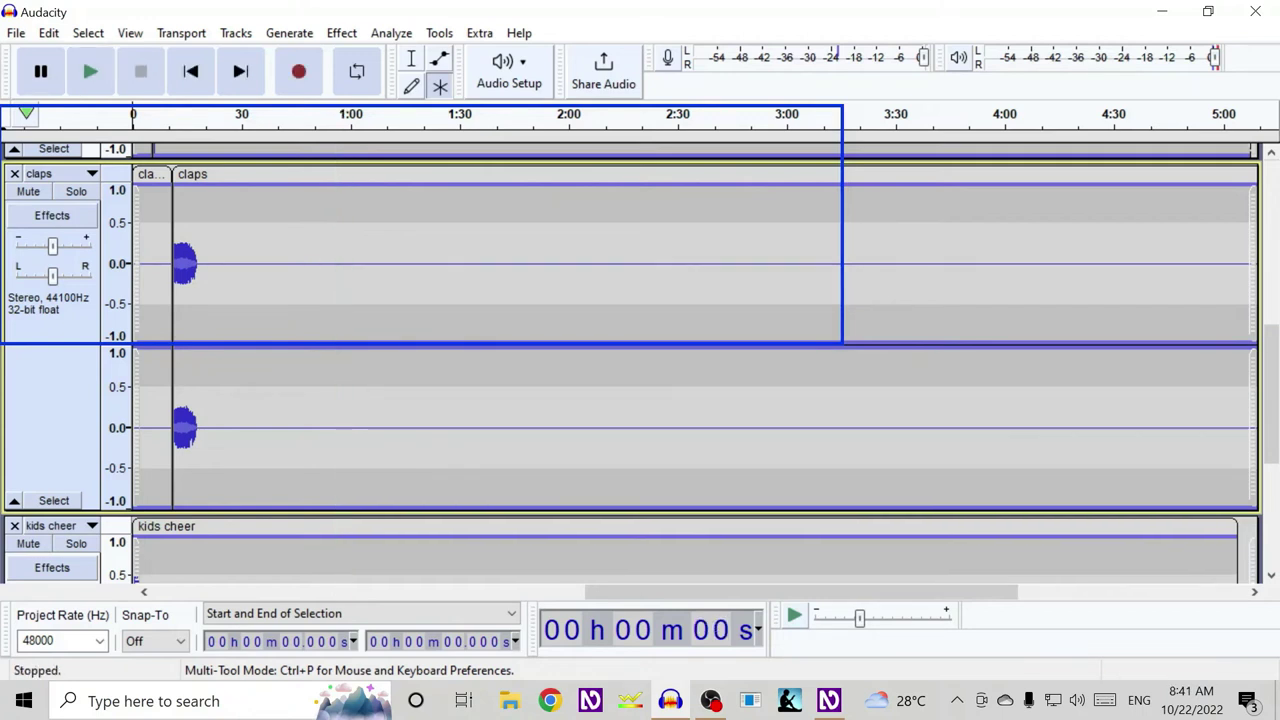
Play from the start, stop with the cursor at about 1.042 s, and delete the claps track's silence from there back to the start
key(space)
key(space)
key(space)
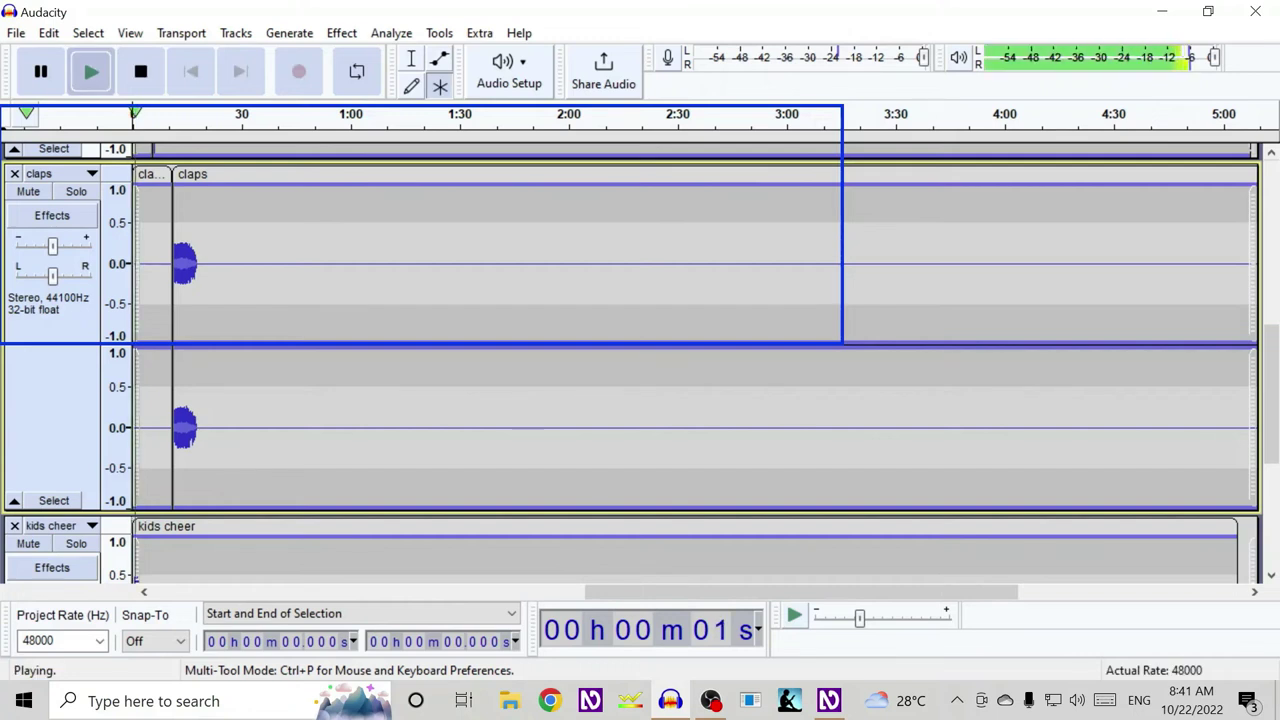
key(x)
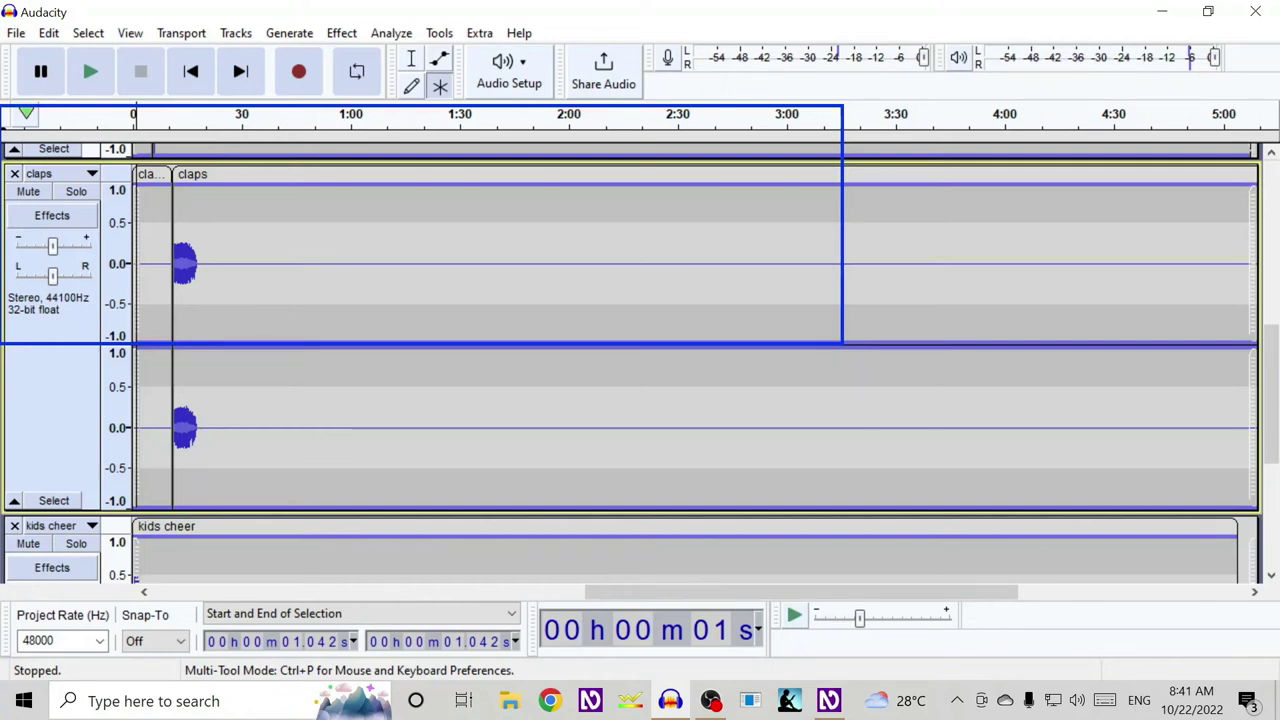
key(shift+Home)
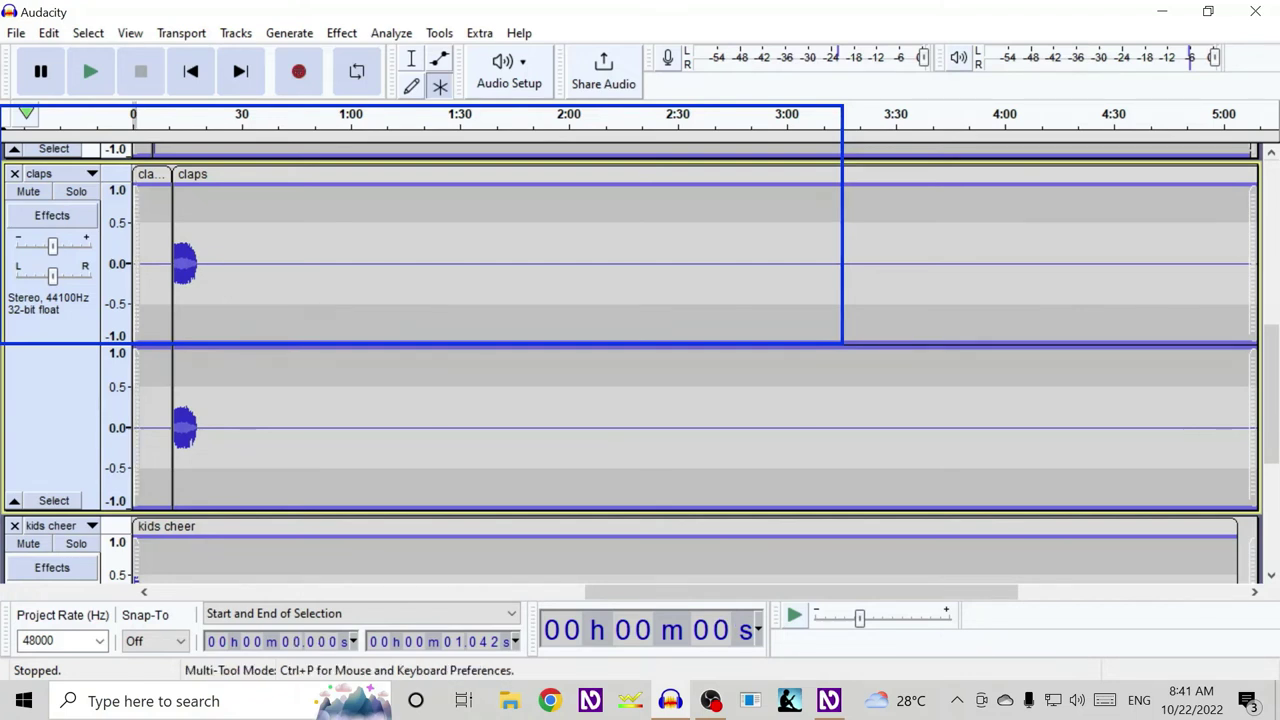
key(Delete)
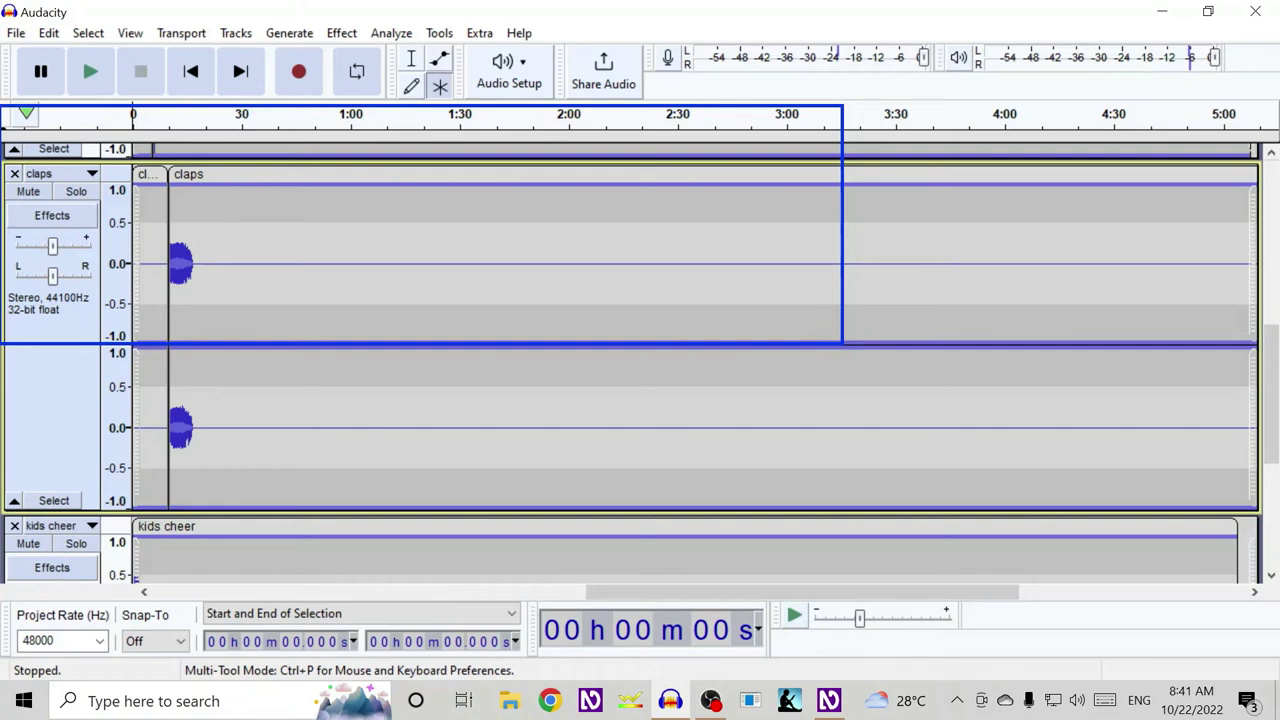
Select all tracks, clear the time selection from Audio 1, and play the whole mix from the start
key(ctrl+a)
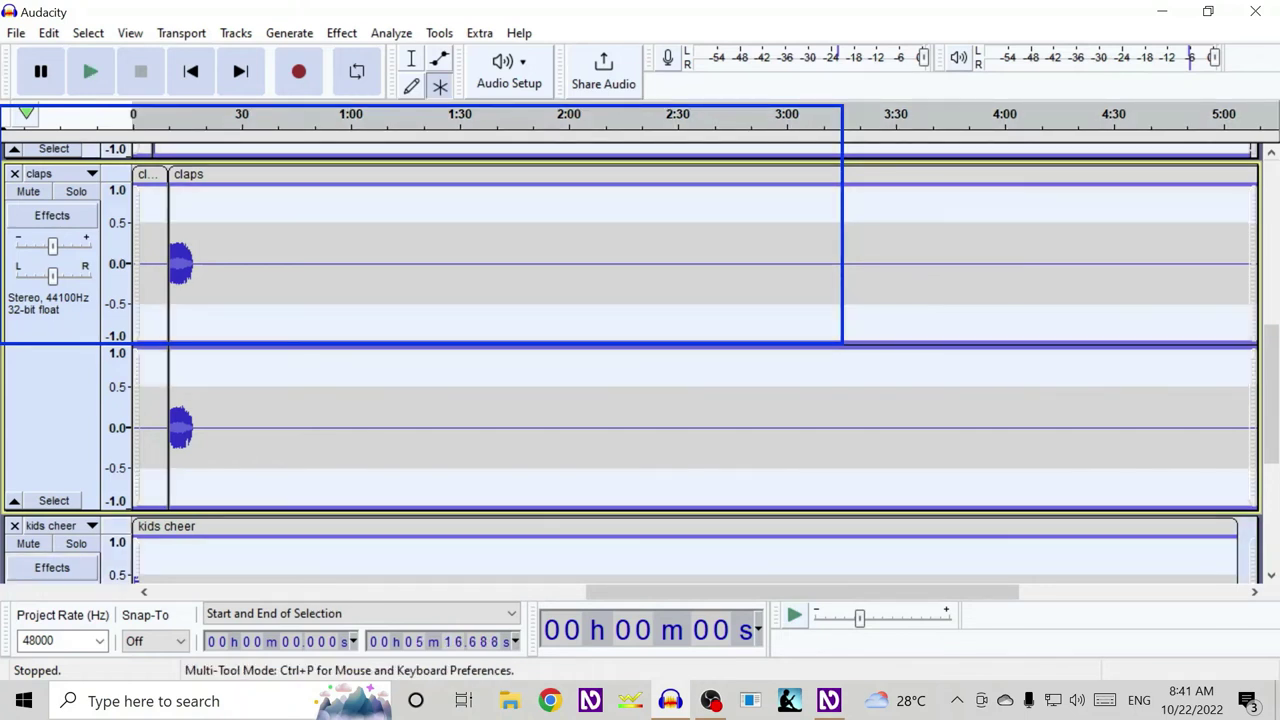
scroll(640, 340, up, 3)
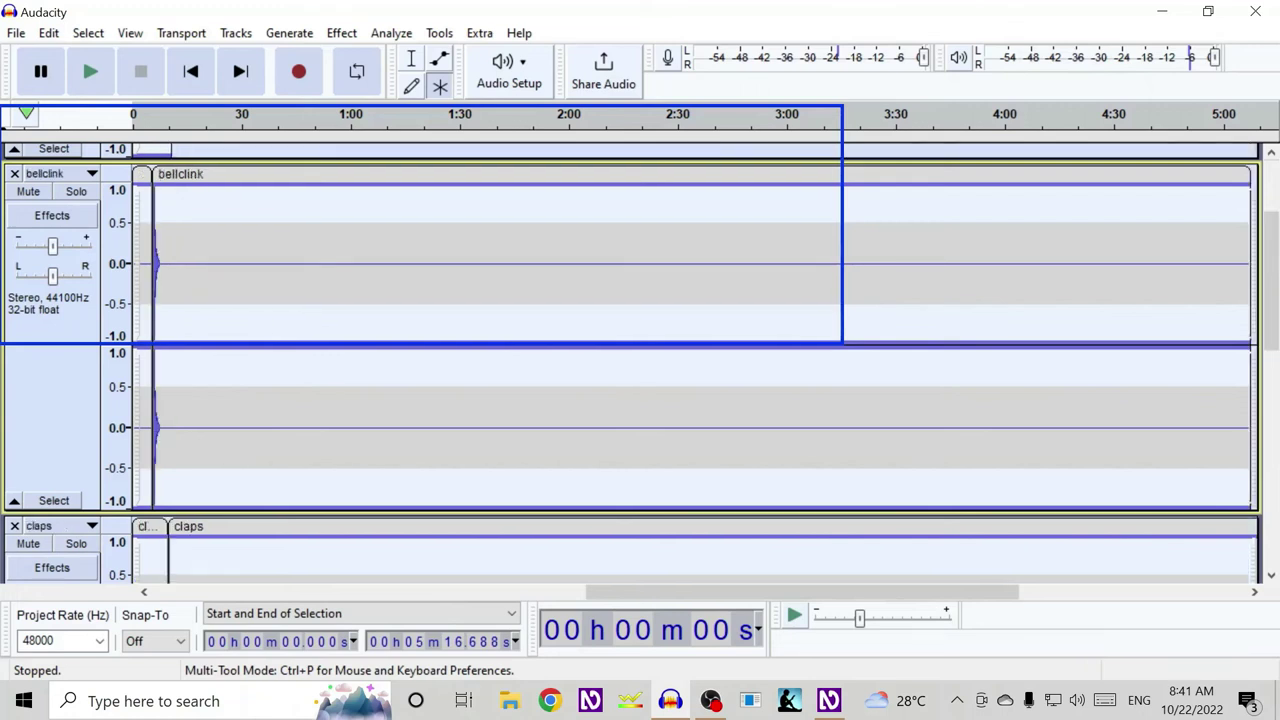
scroll(640, 340, up, 2)
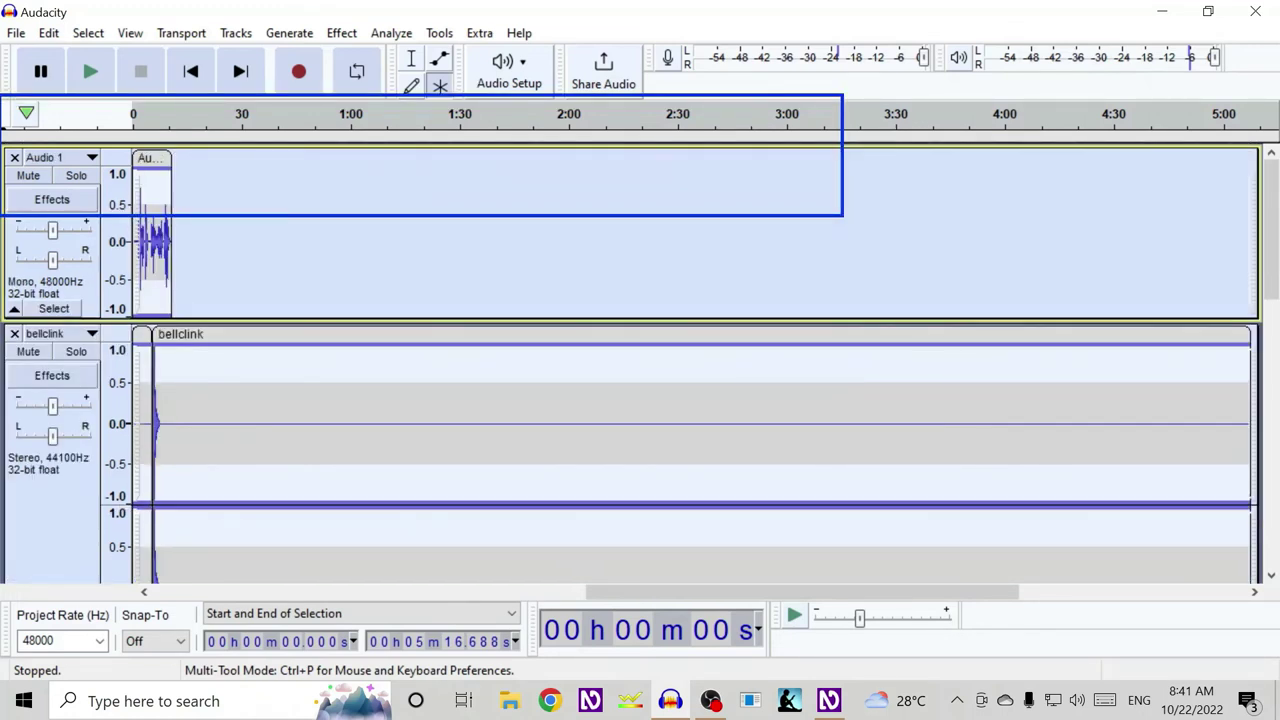
key(ctrl+shift+a)
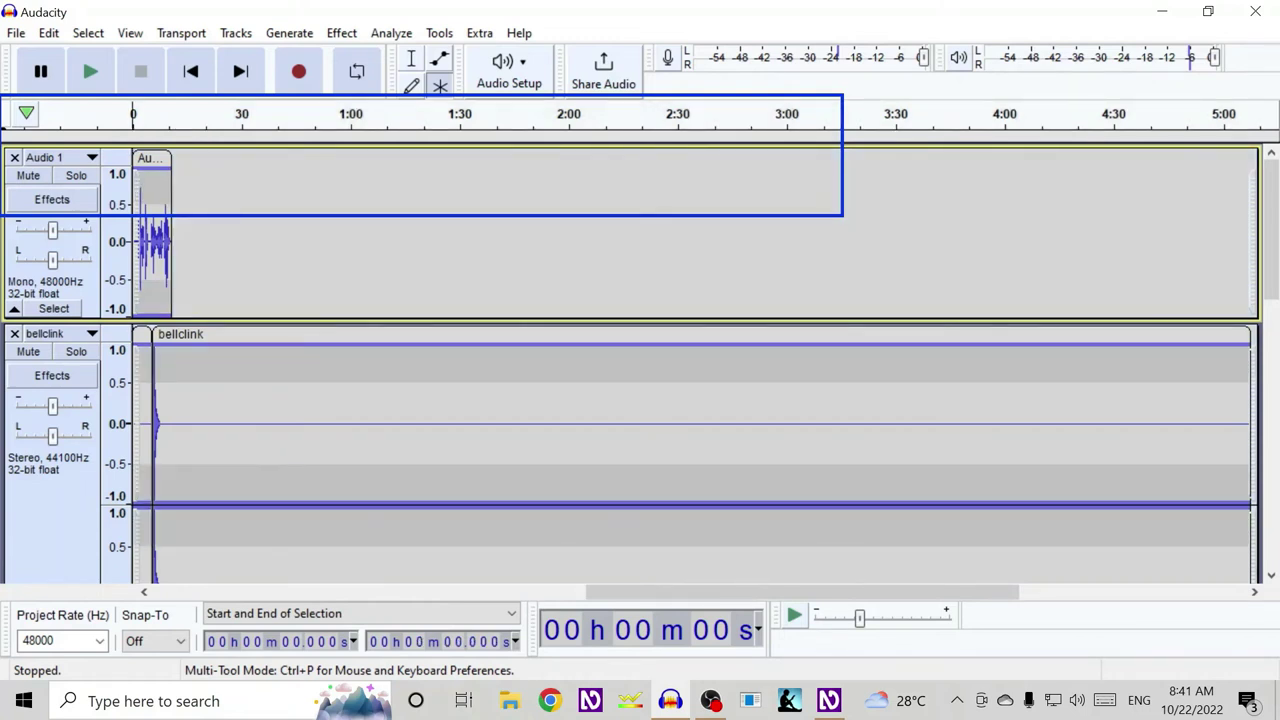
key(space)
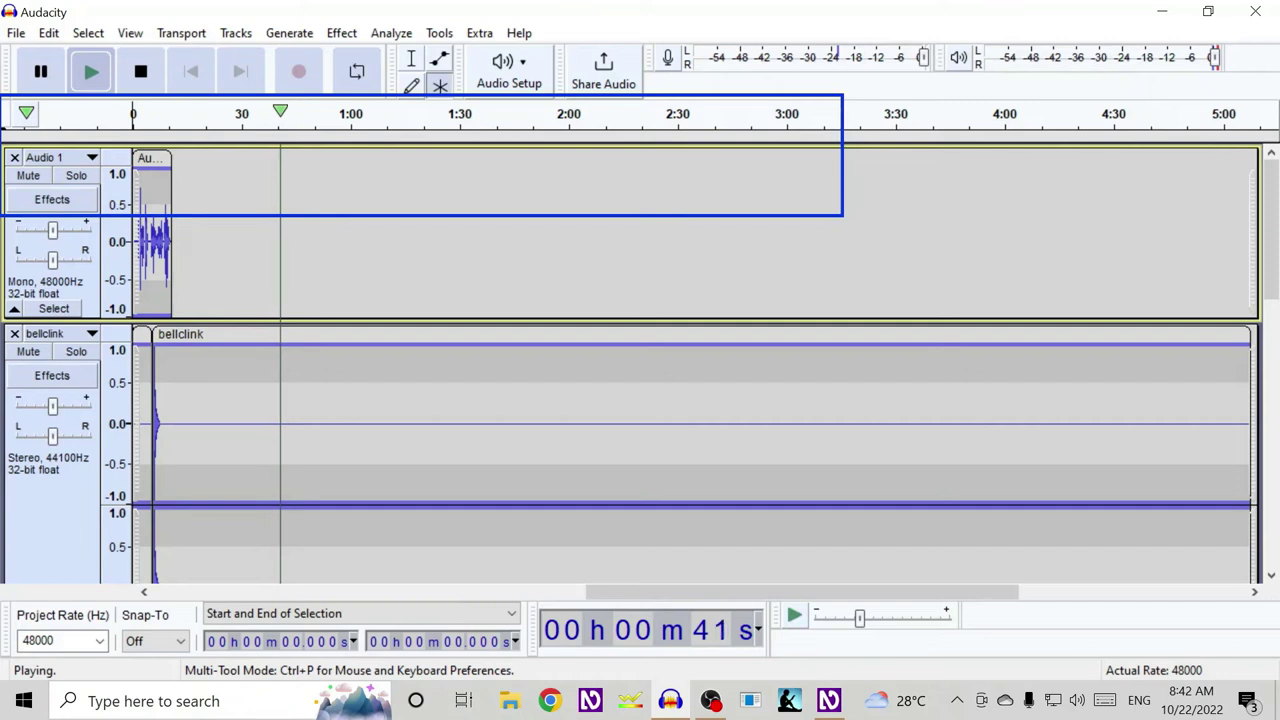
Start exporting the whole mix as an audio file and name it test
key(ctrl+shift+e)
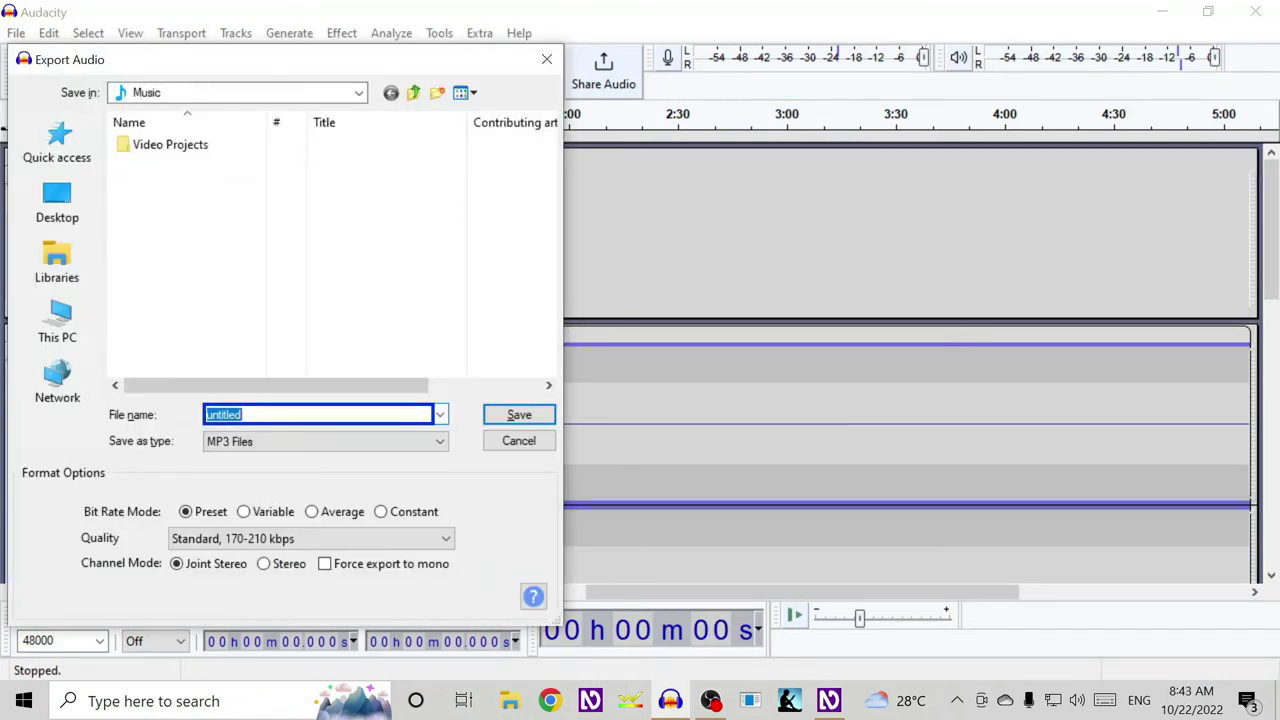
key(BackSpace)
text(test)
key(Tab)
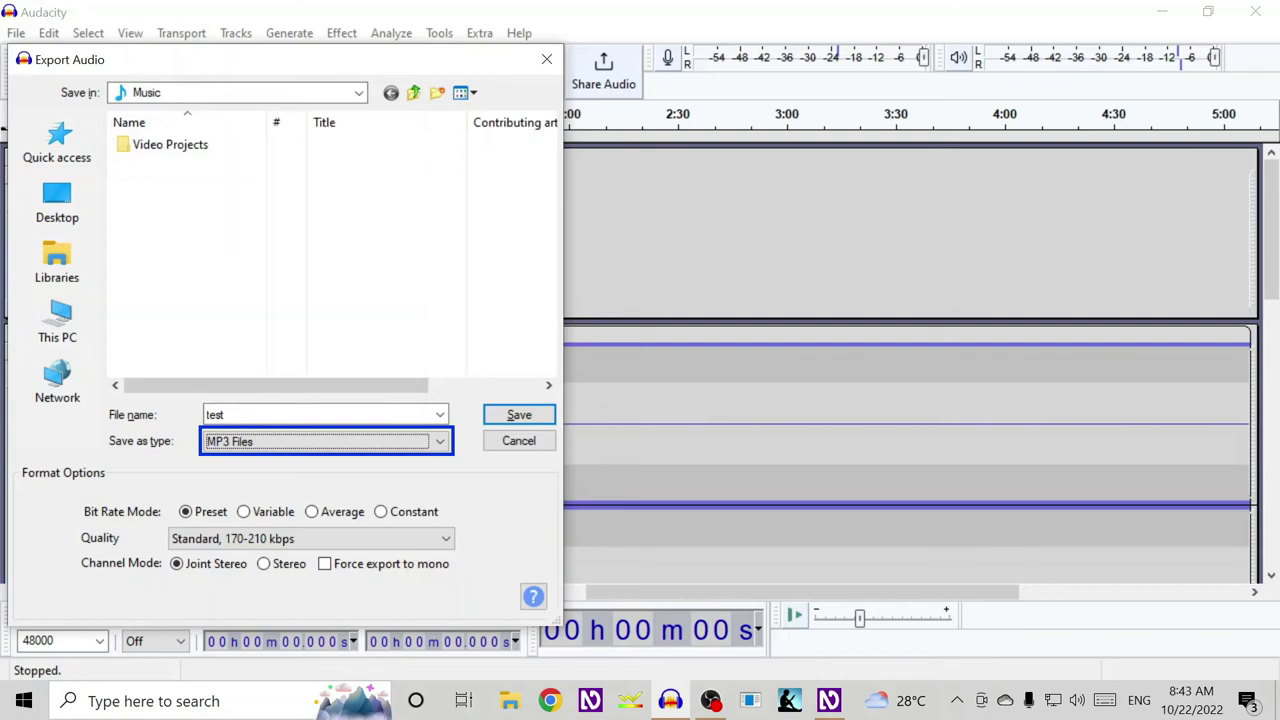
Review the export's file type, bit rate mode, quality and channel mode options and its save location
key(Tab)
key(Tab)
key(Tab)
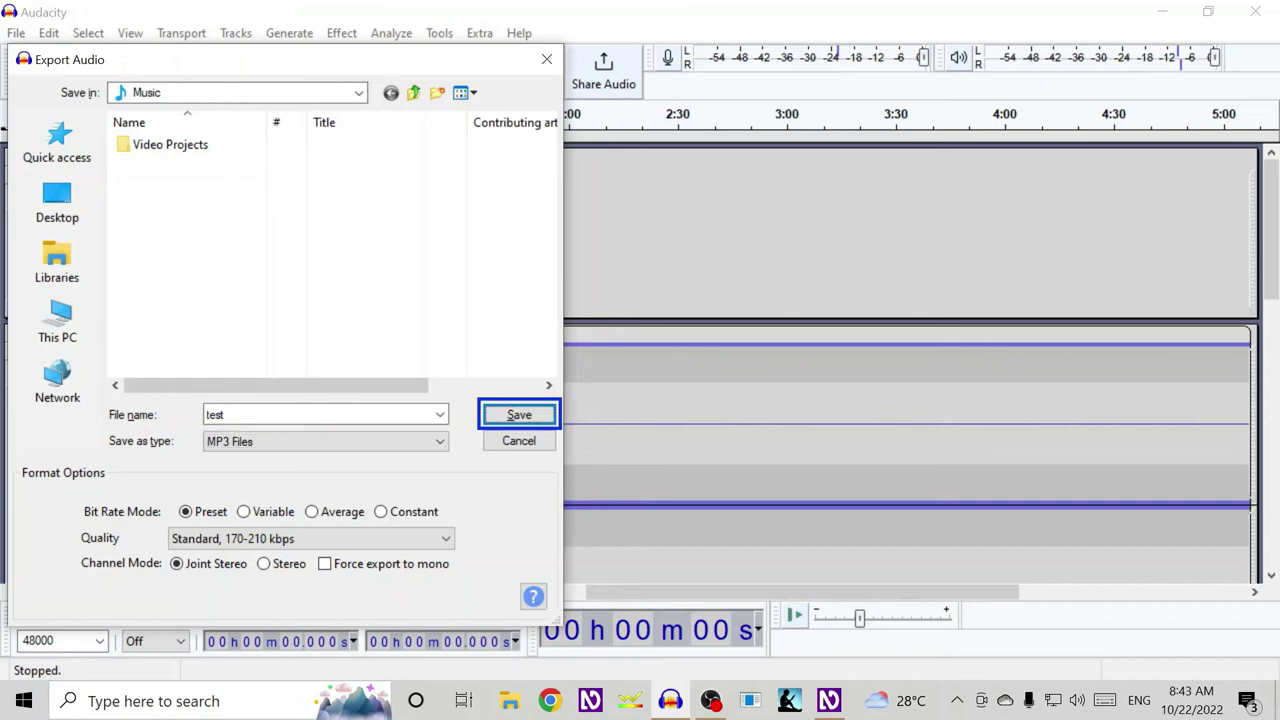
key(Tab)
key(Tab)
key(Tab)
key(Tab)
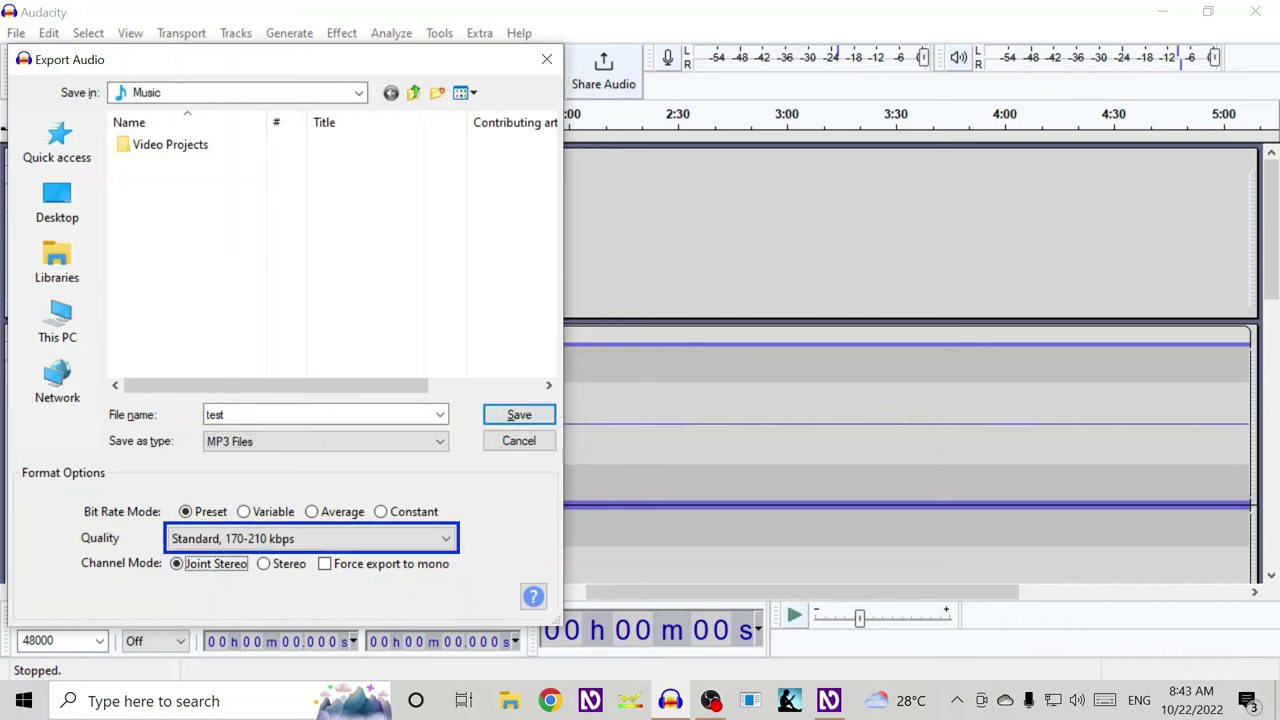
key(Tab)
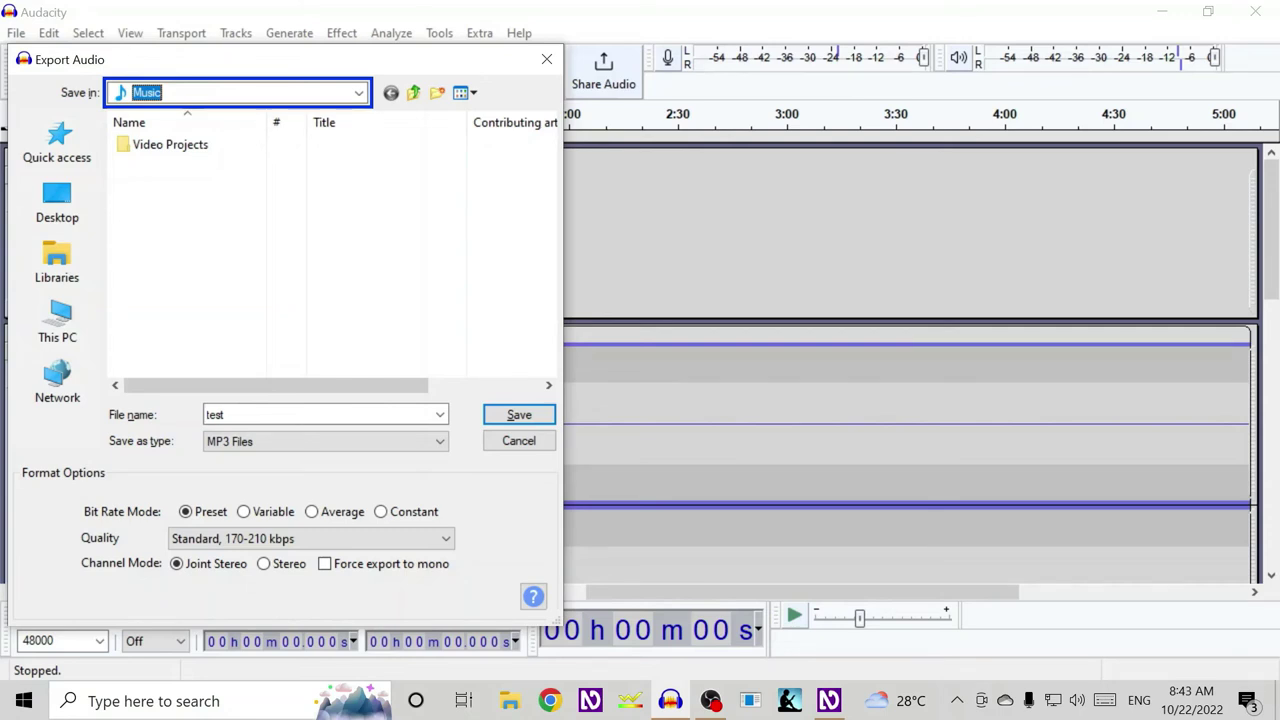
Browse the export location up from the Music folder through its parent folder to the root of drive D
key(Tab)
key(Tab)
key(Tab)
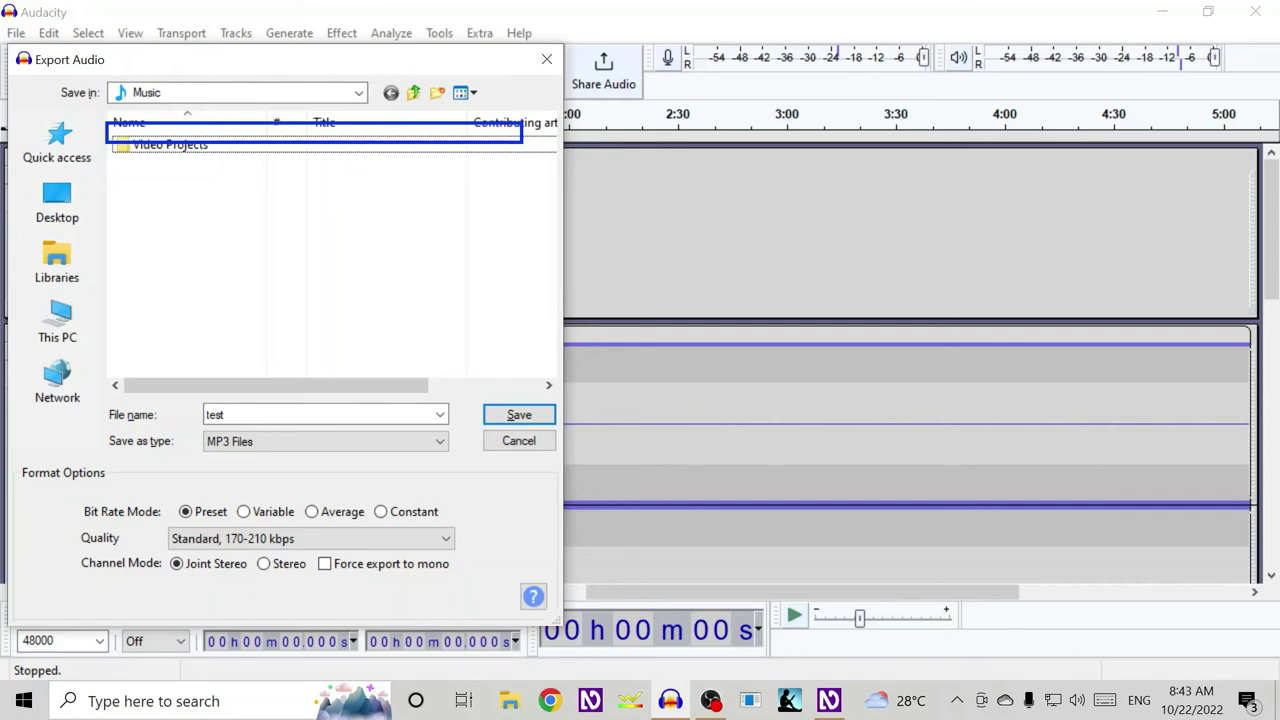
key(Down)
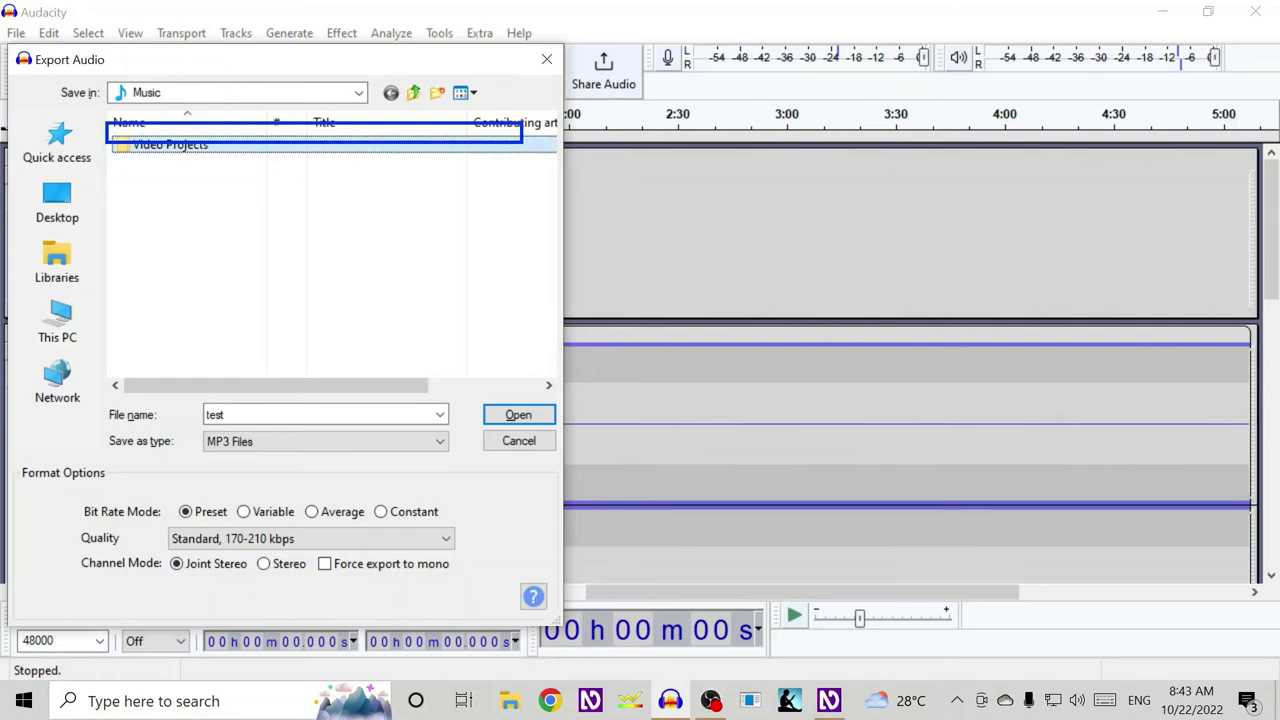
key(BackSpace)
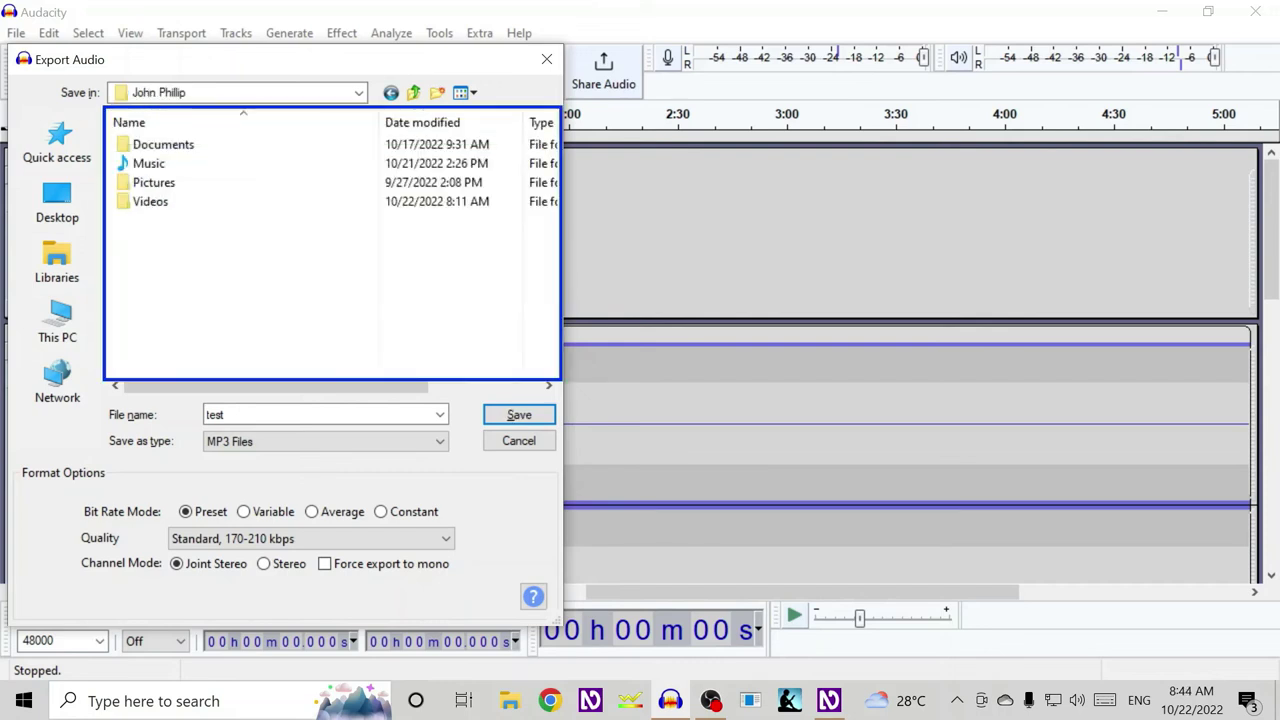
key(Down)
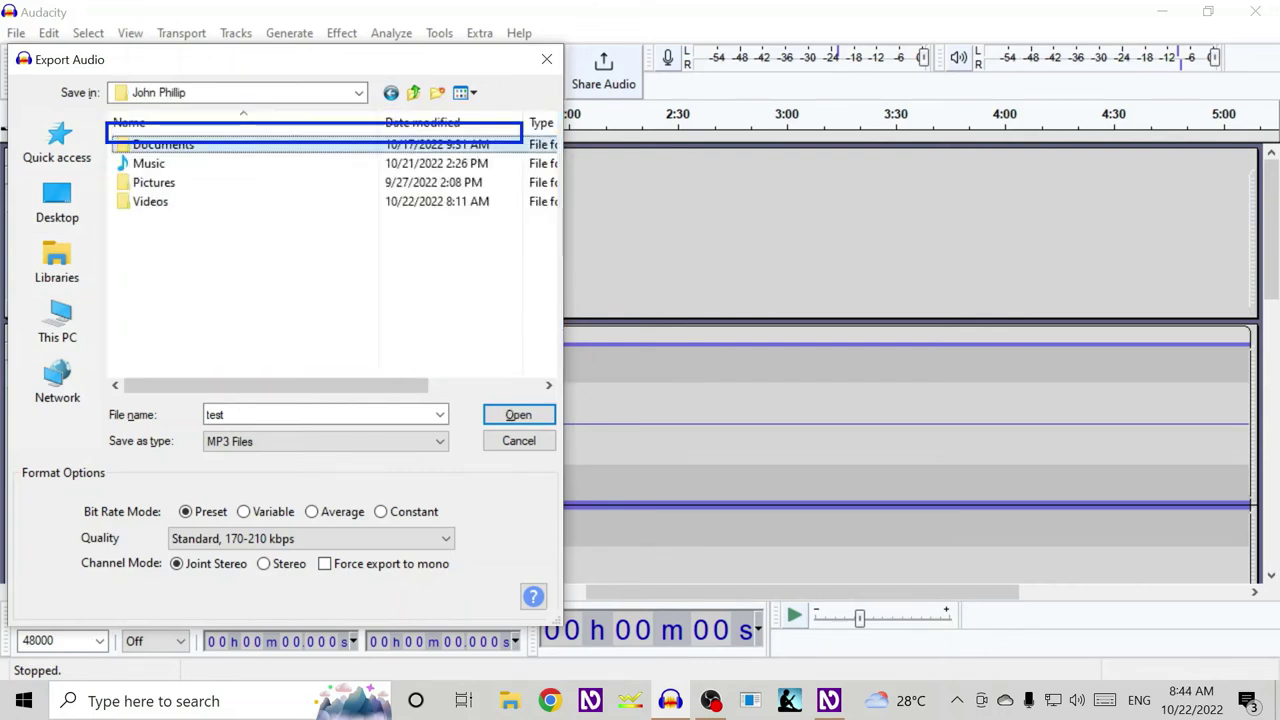
key(Down)
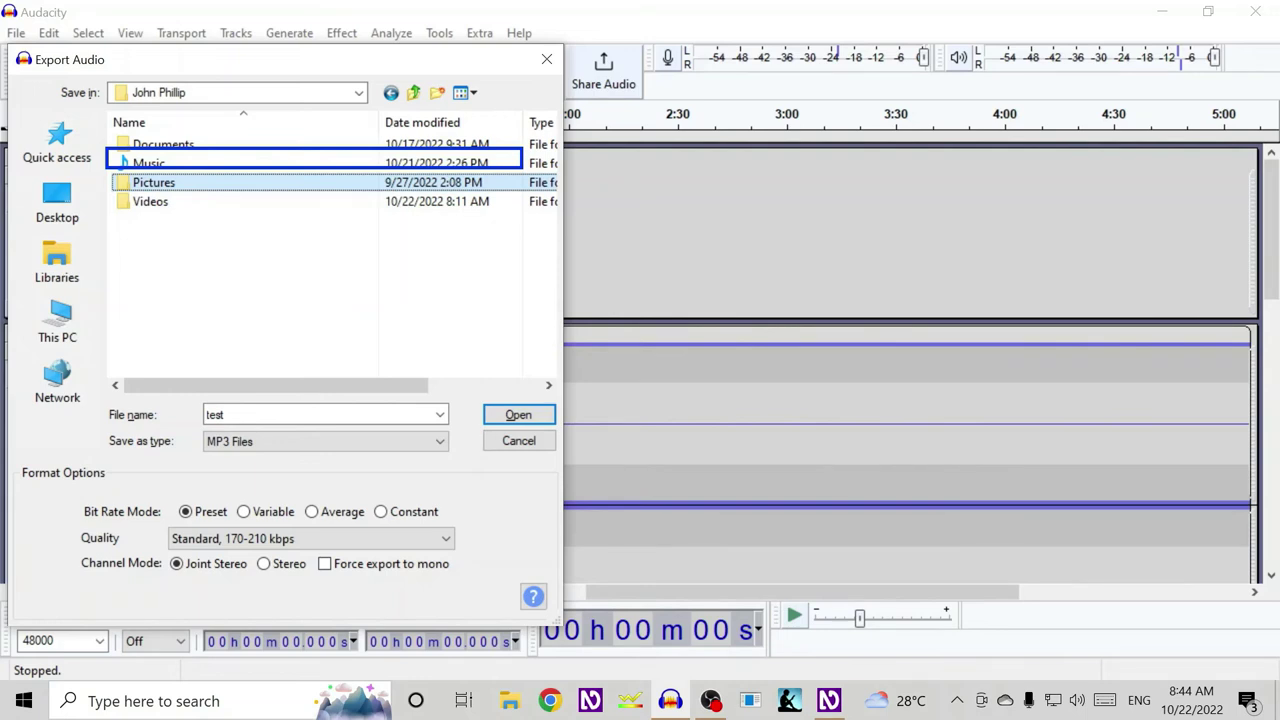
key(BackSpace)
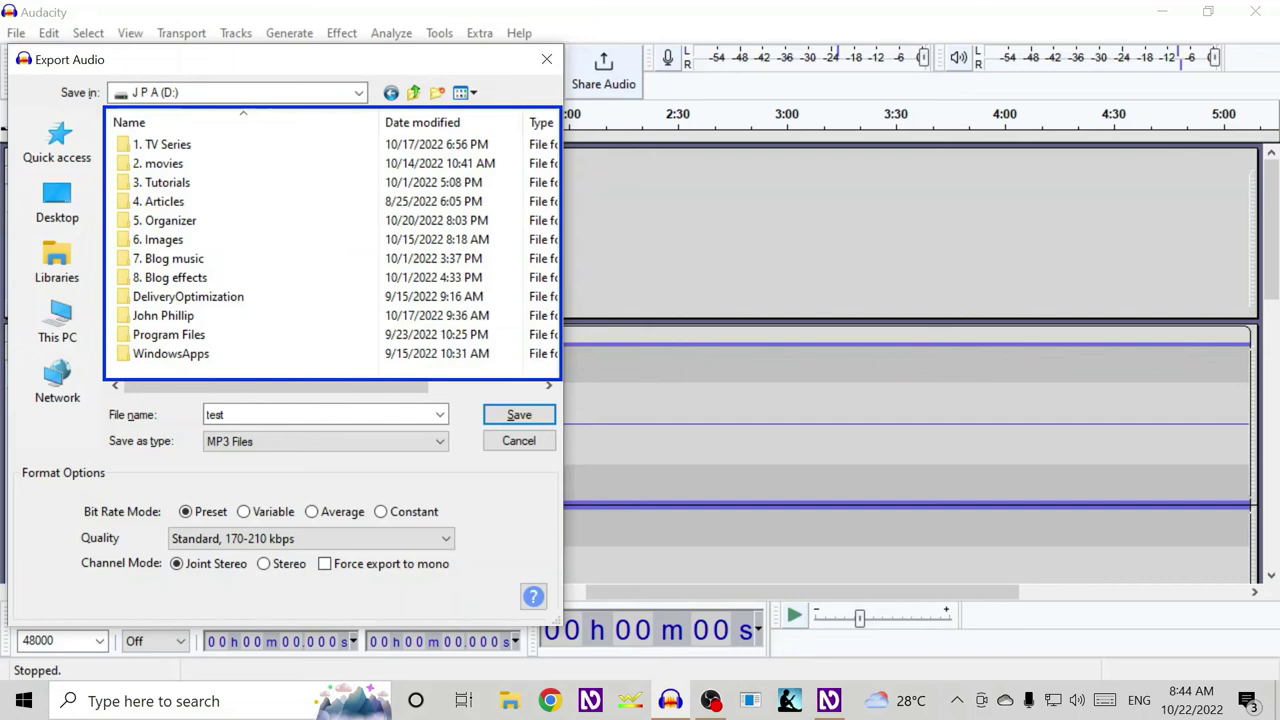
Go from the root of drive D through the personal folder back into its Music folder as the export location
key(Down)
key(Down)
key(Down)
key(Down)
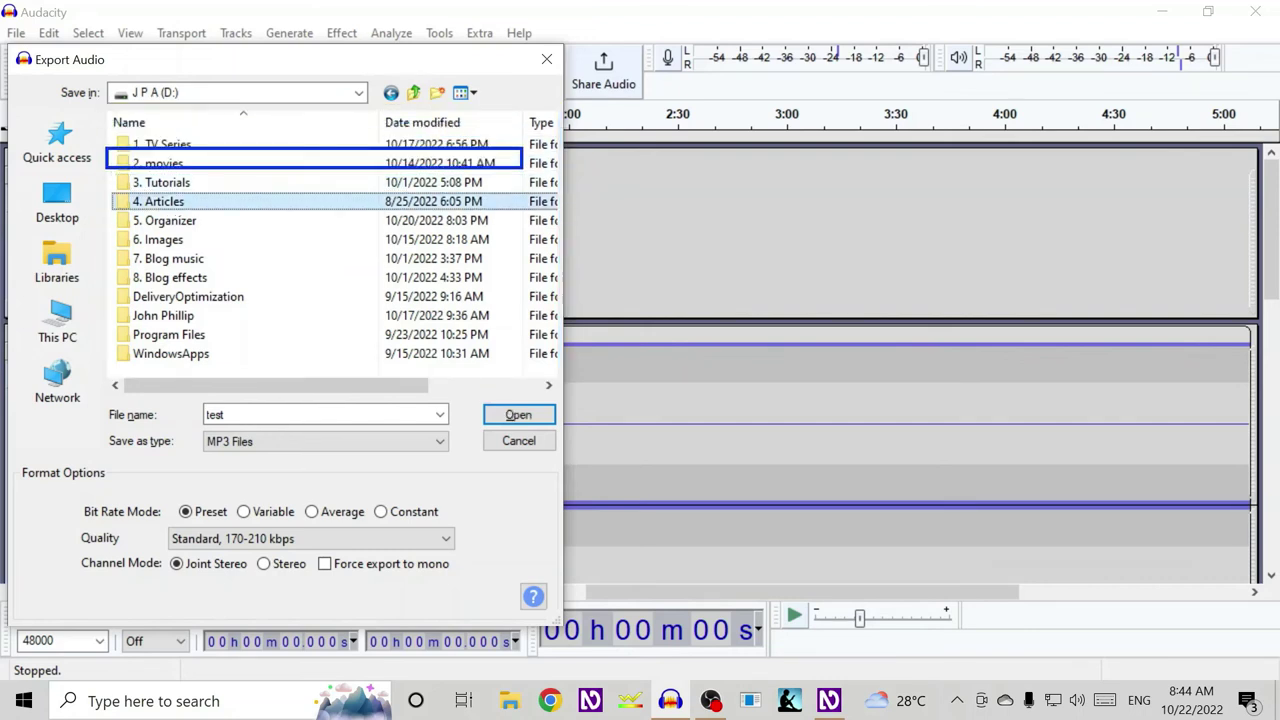
key(Down)
key(Down)
key(Down)
key(Down)
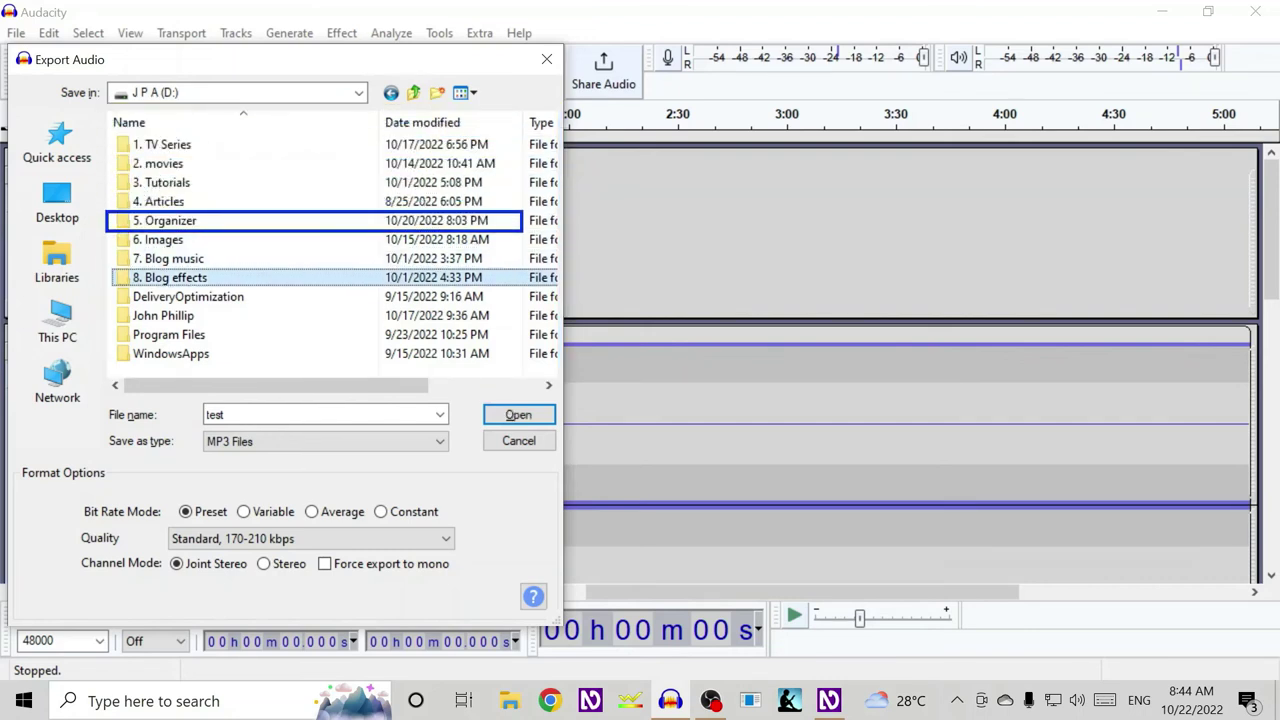
key(Down)
key(Down)
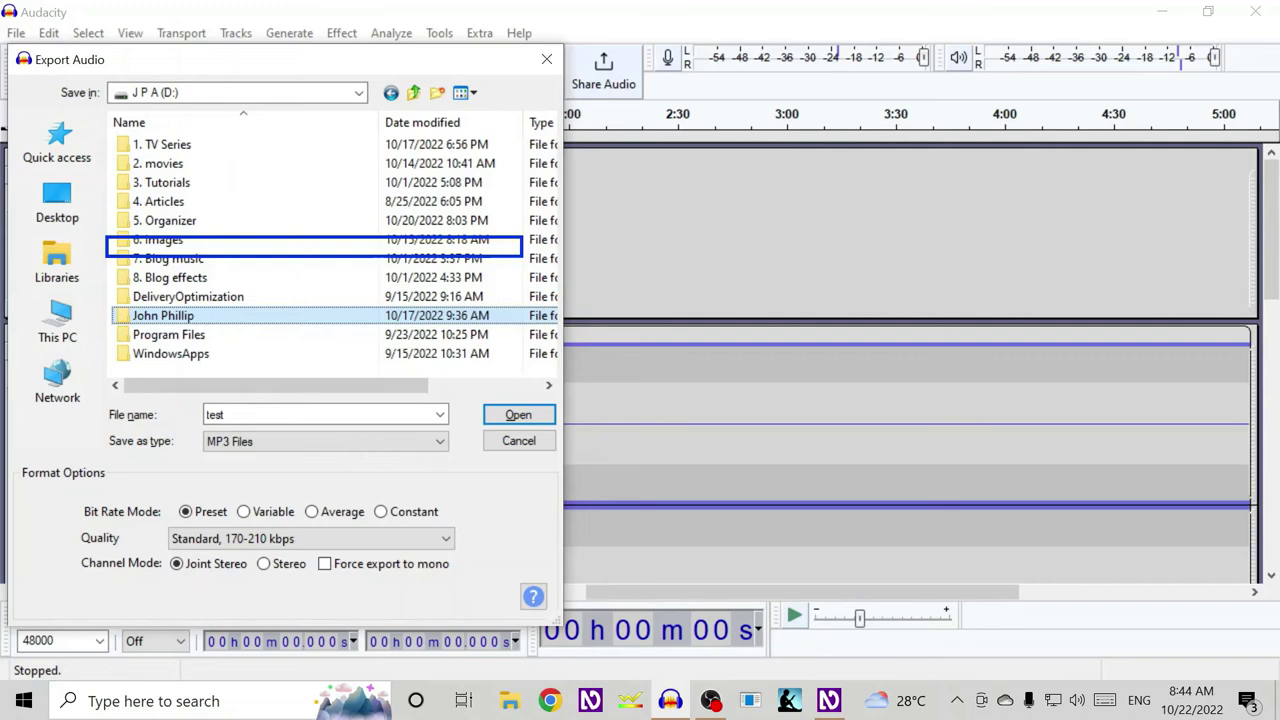
key(Return)
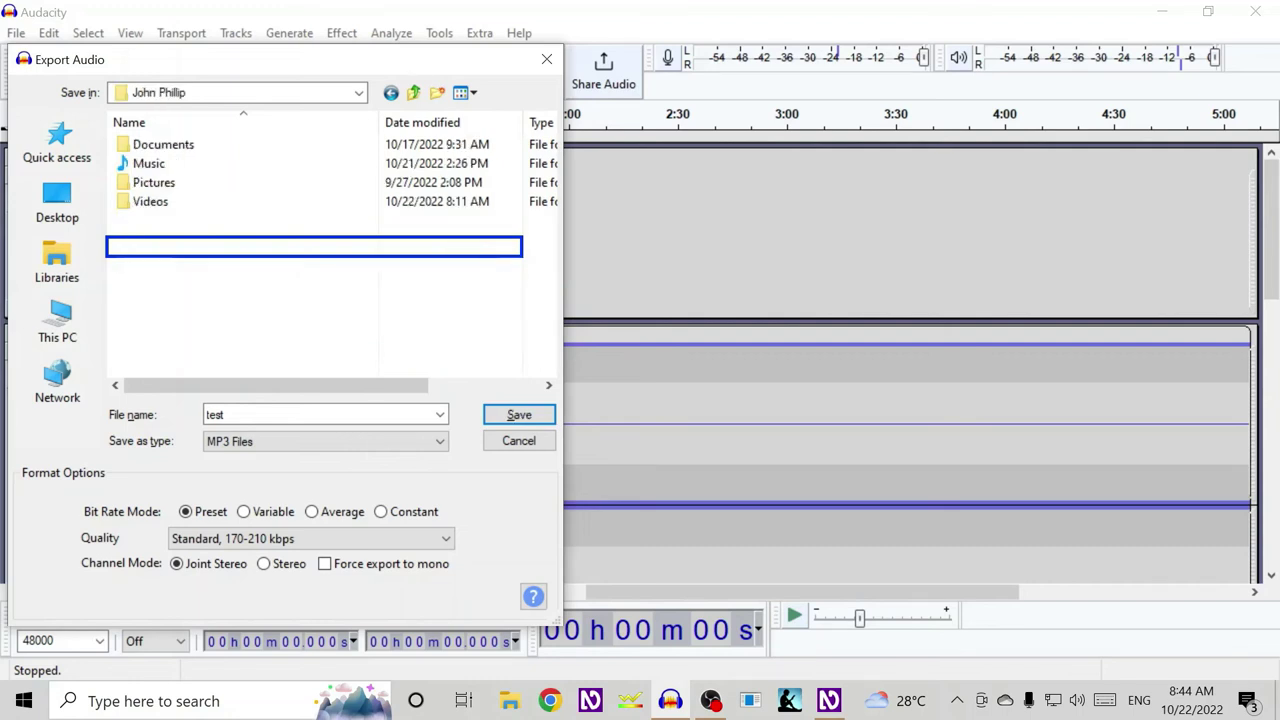
key(Down)
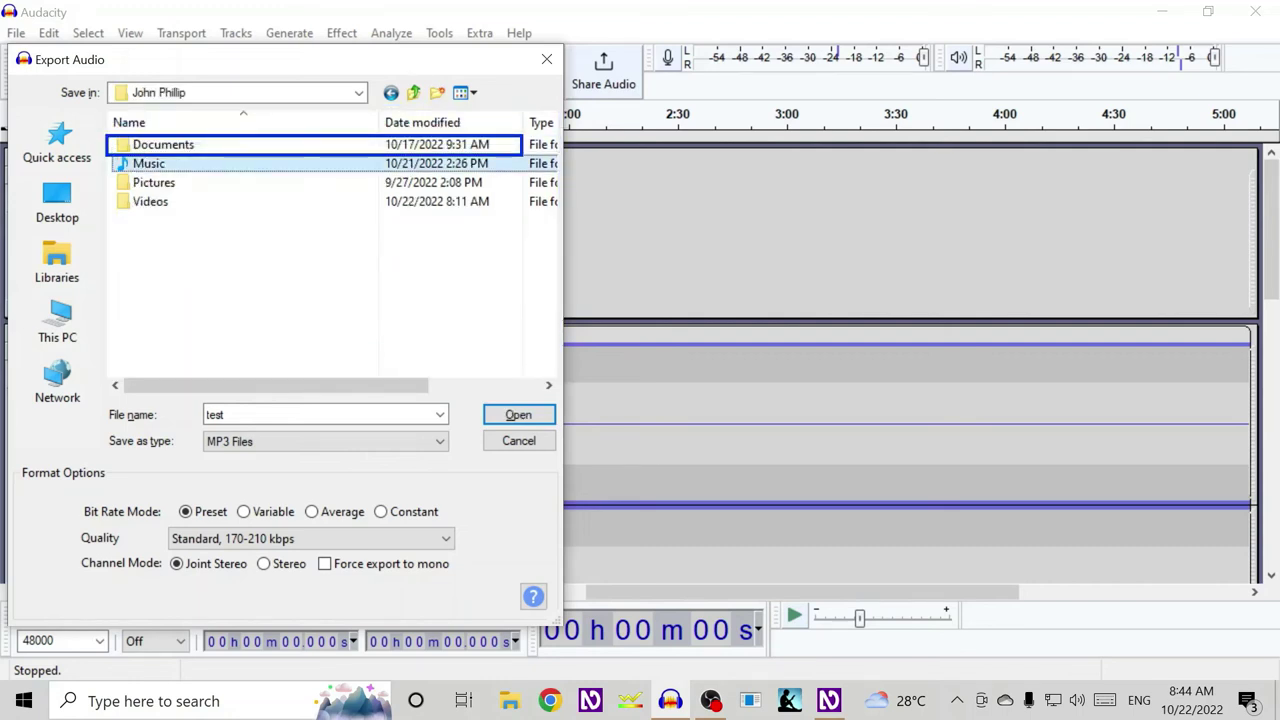
key(Return)
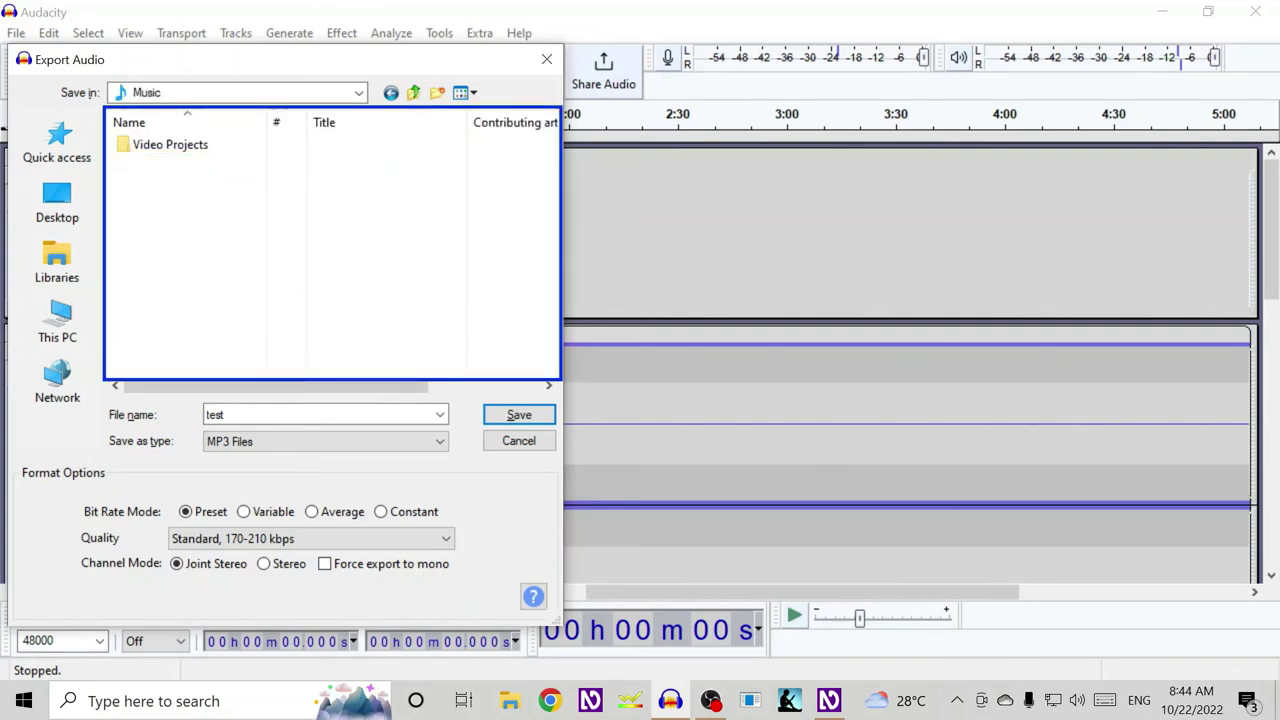
Save the mix as the MP3 file test in the Music folder and complete the export
key(shift+Tab)
key(shift+Tab)
key(shift+Tab)
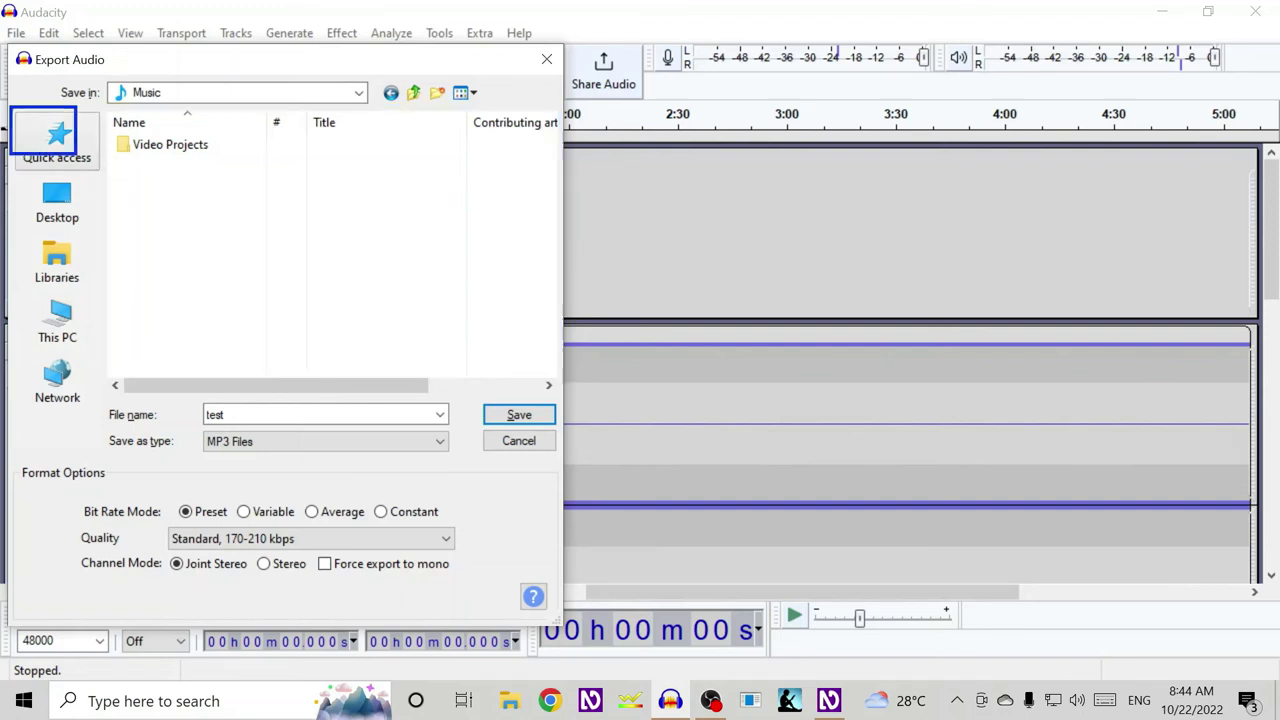
key(shift+Tab)
key(shift+Tab)
key(shift+Tab)
key(shift+Tab)
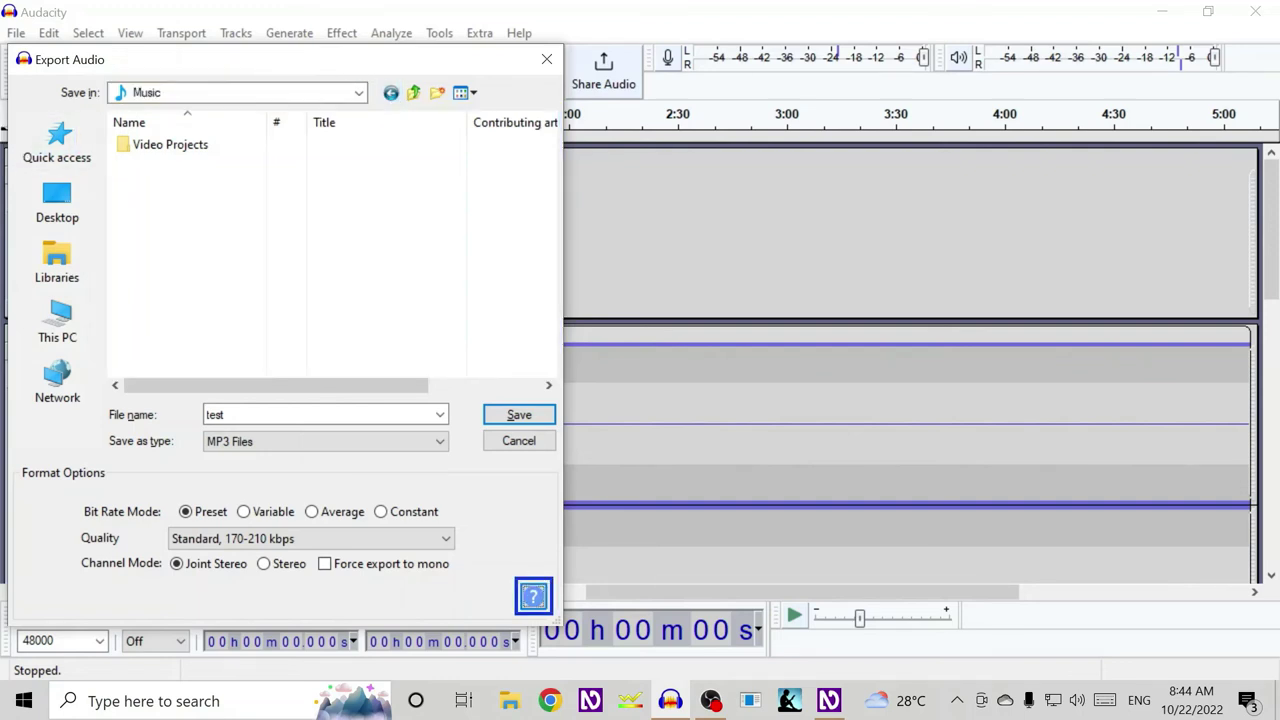
key(shift+Tab)
key(shift+Tab)
key(shift+Tab)
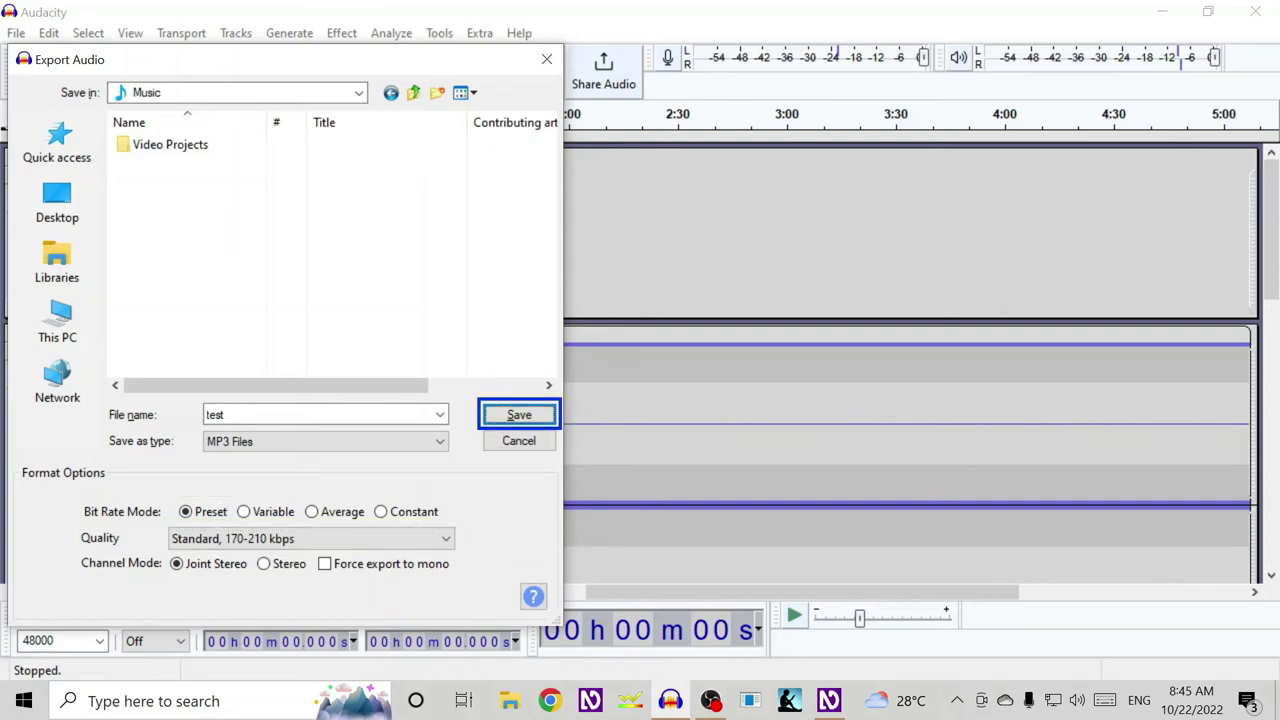
key(Return)
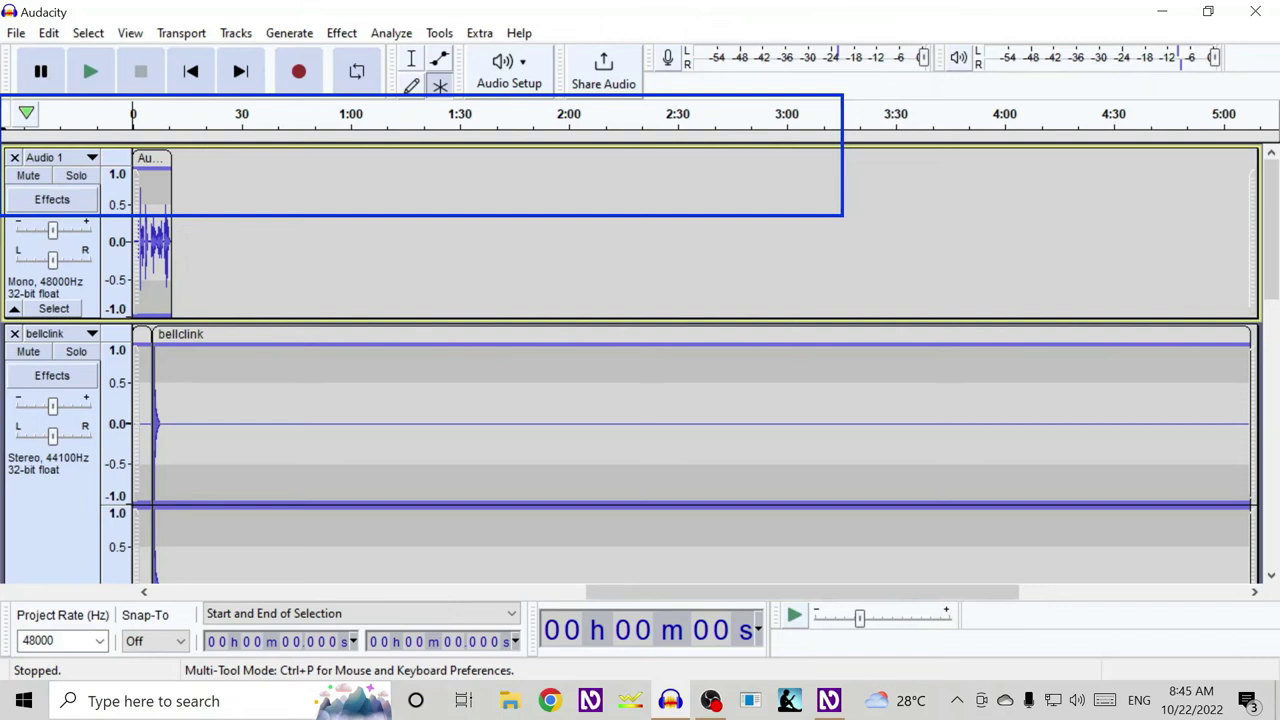
Quit Audacity without saving the untitled project
key(ctrl+q)
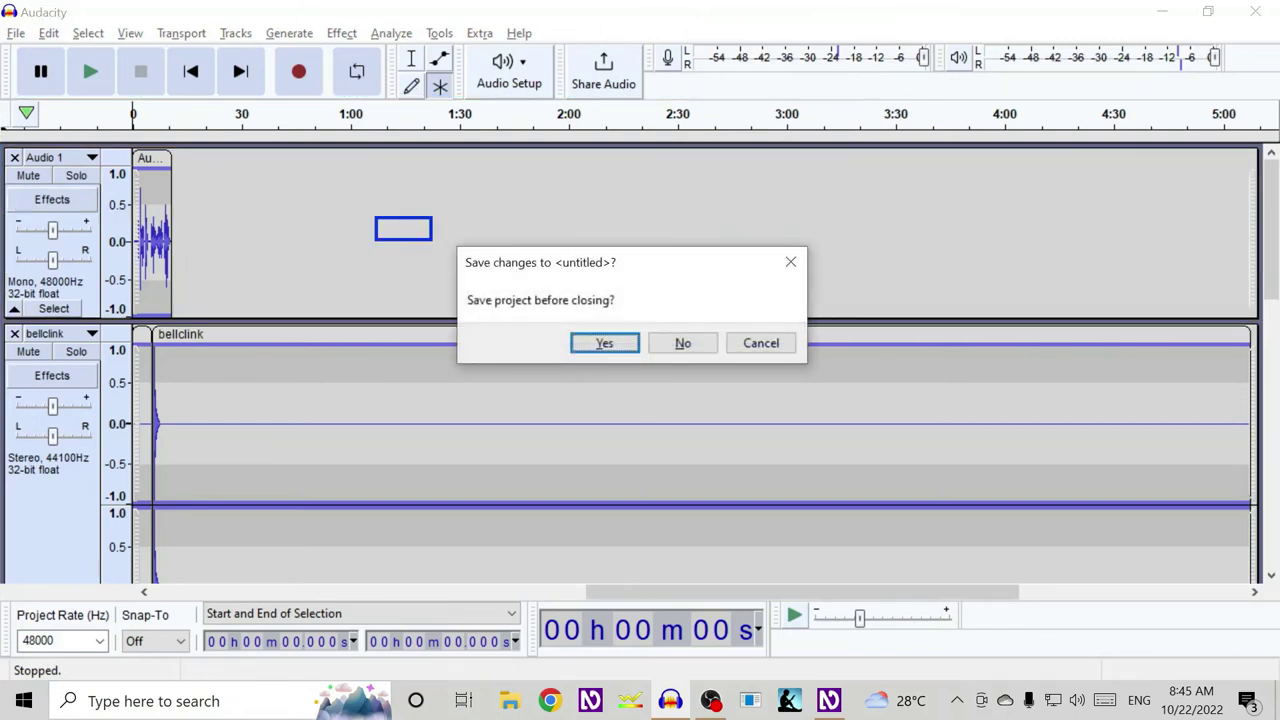
key(Tab)
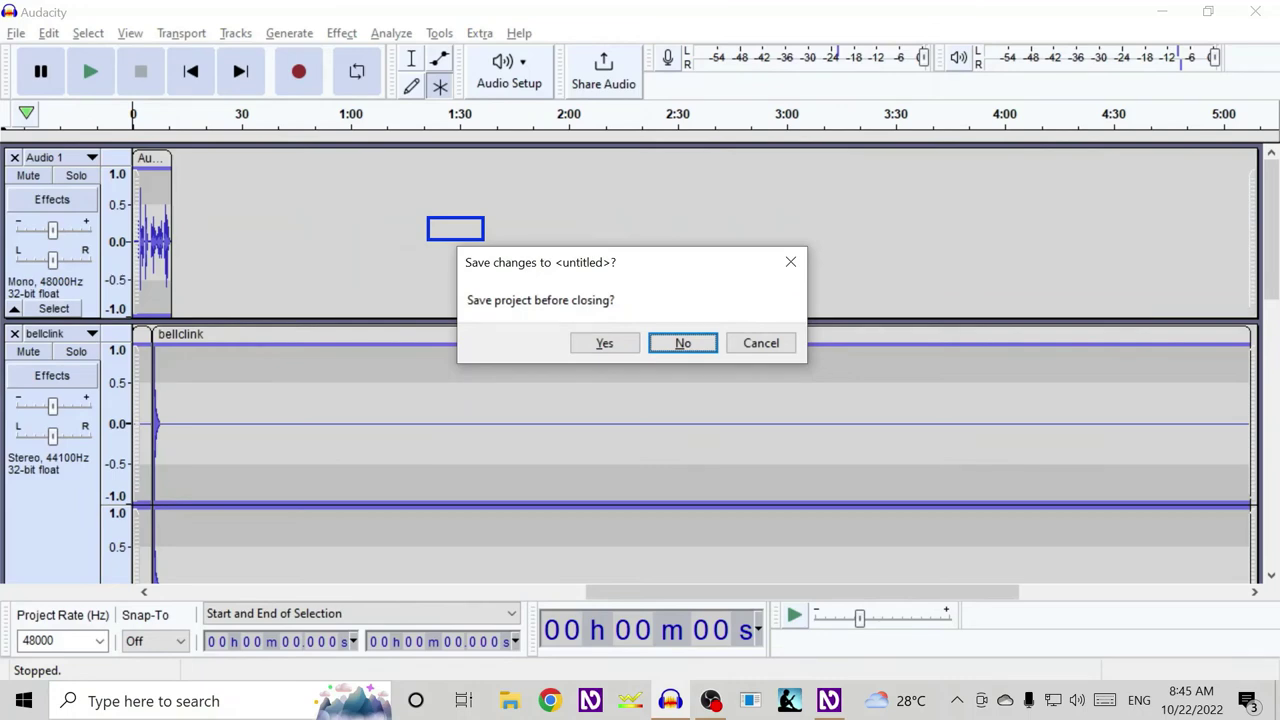
key(Return)
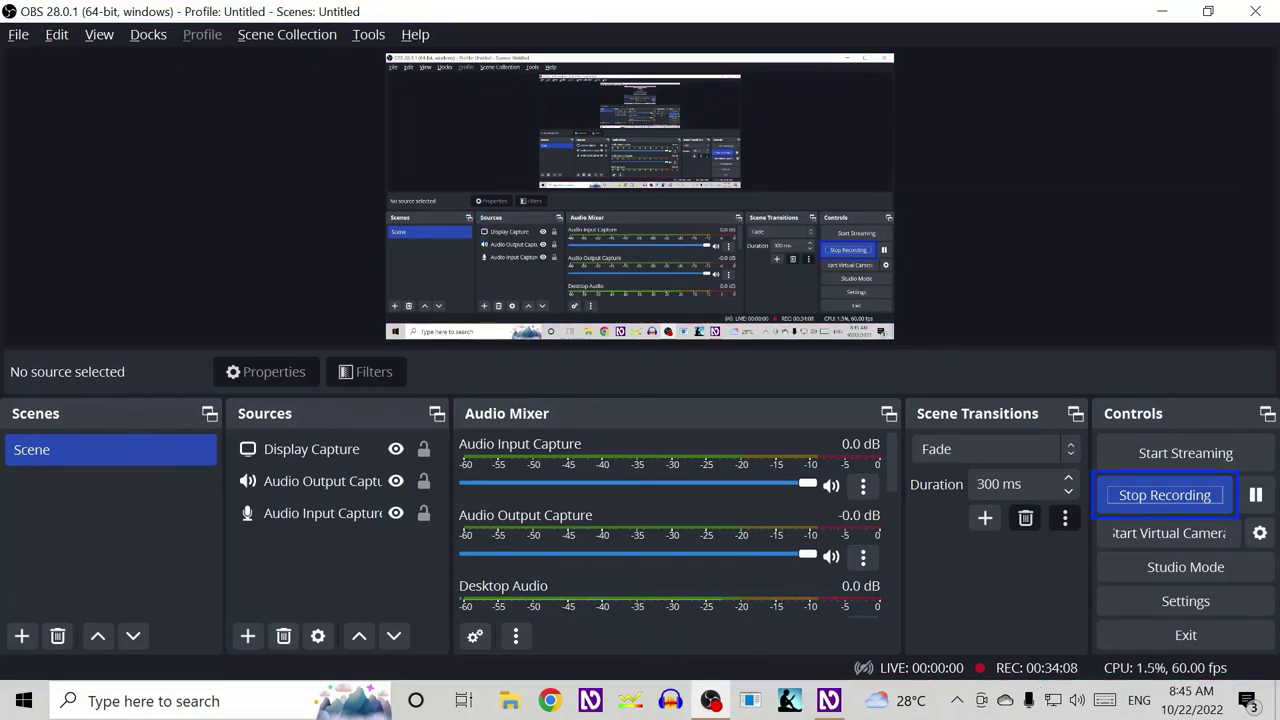
Show the desktop and open the Music folder inside the personal folder on drive D in File Explorer
key(super+d)
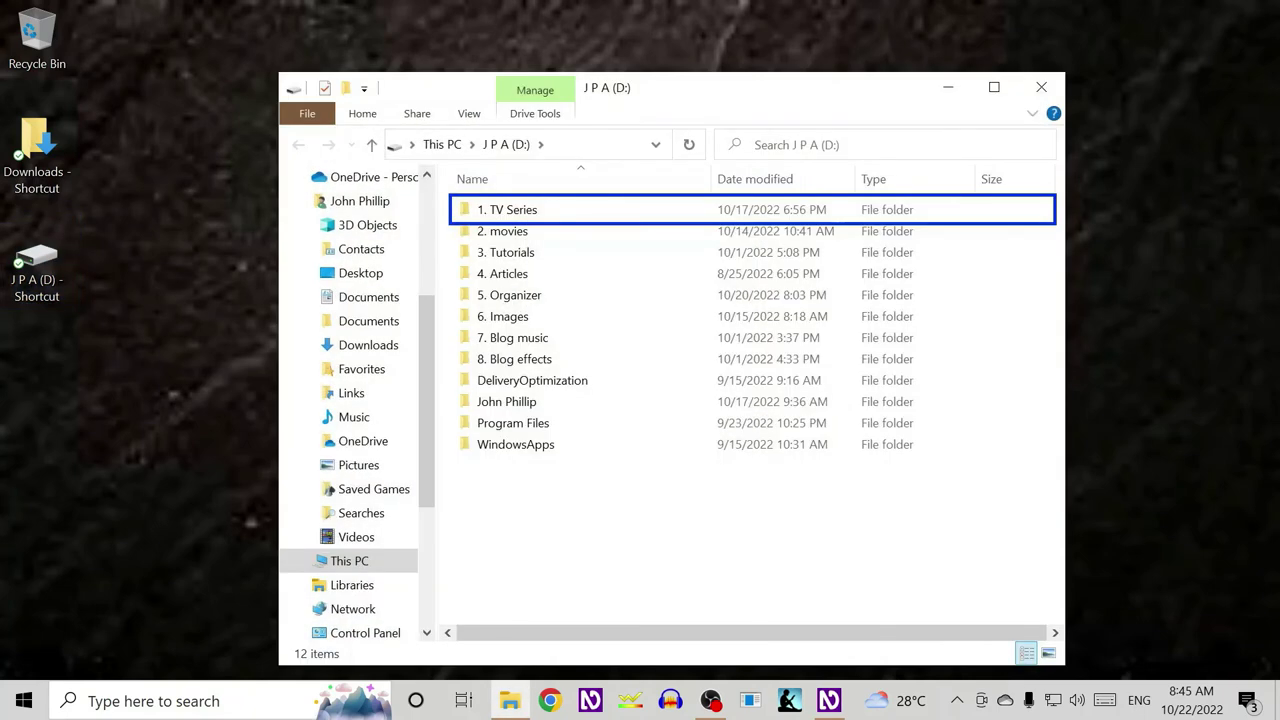
key(j)
key(Return)
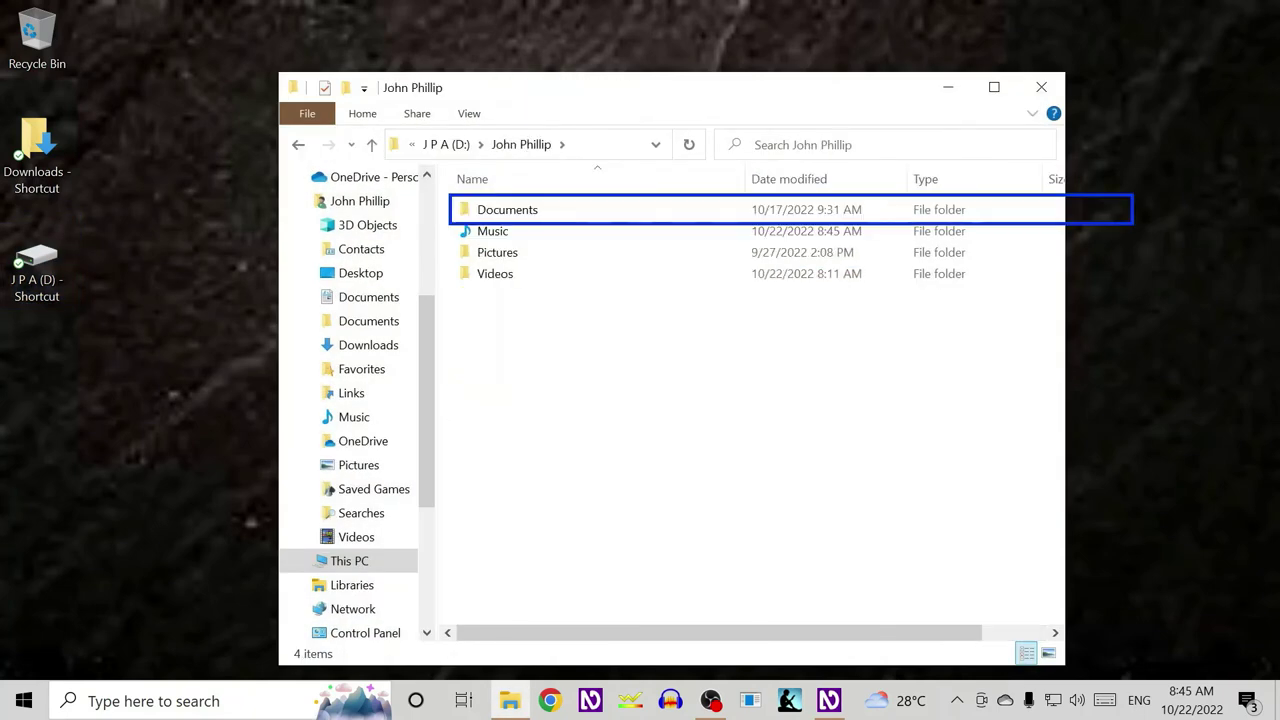
key(Down)
key(Return)
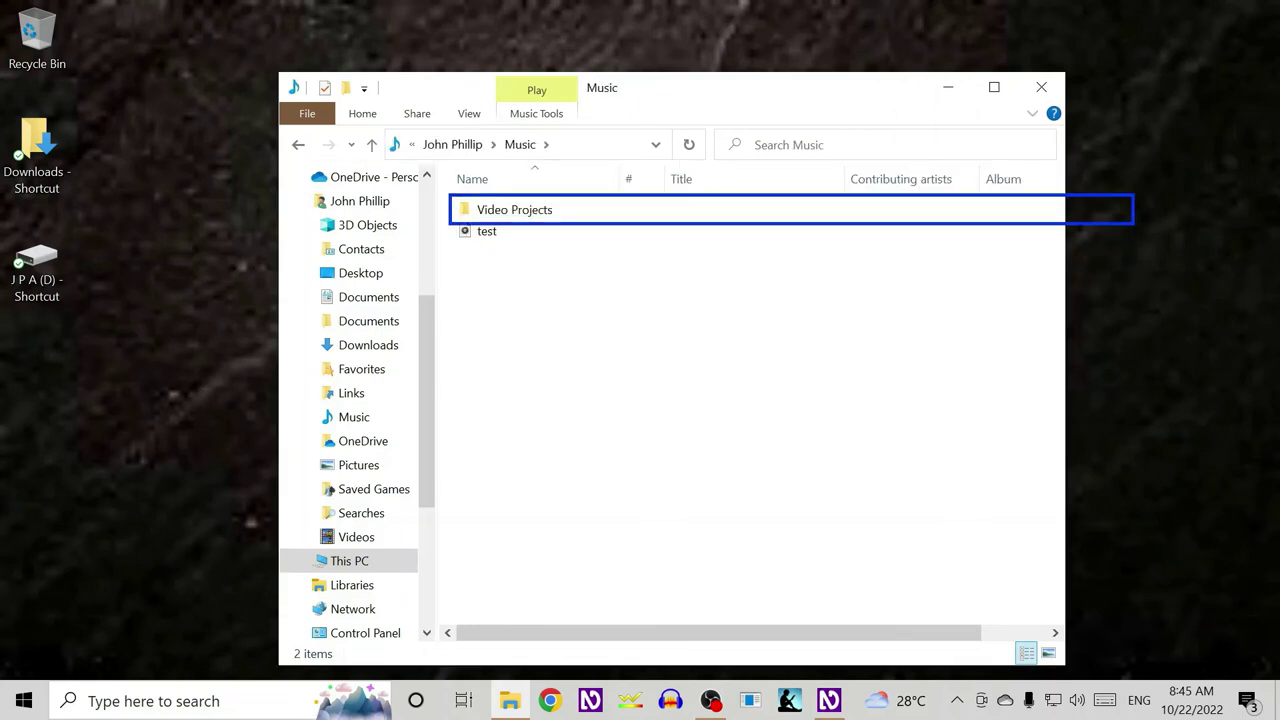
Play the exported test file from the Music folder with Windows Media Player
key(Down)
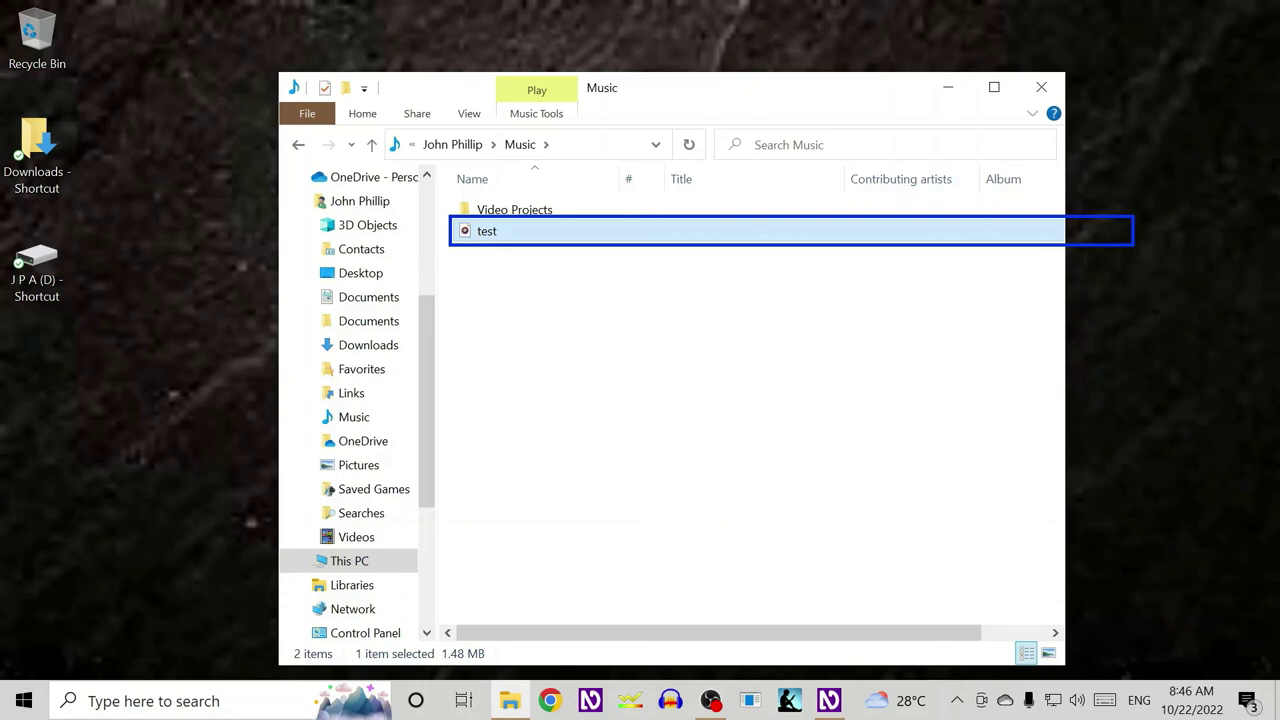
right_click(467, 230)
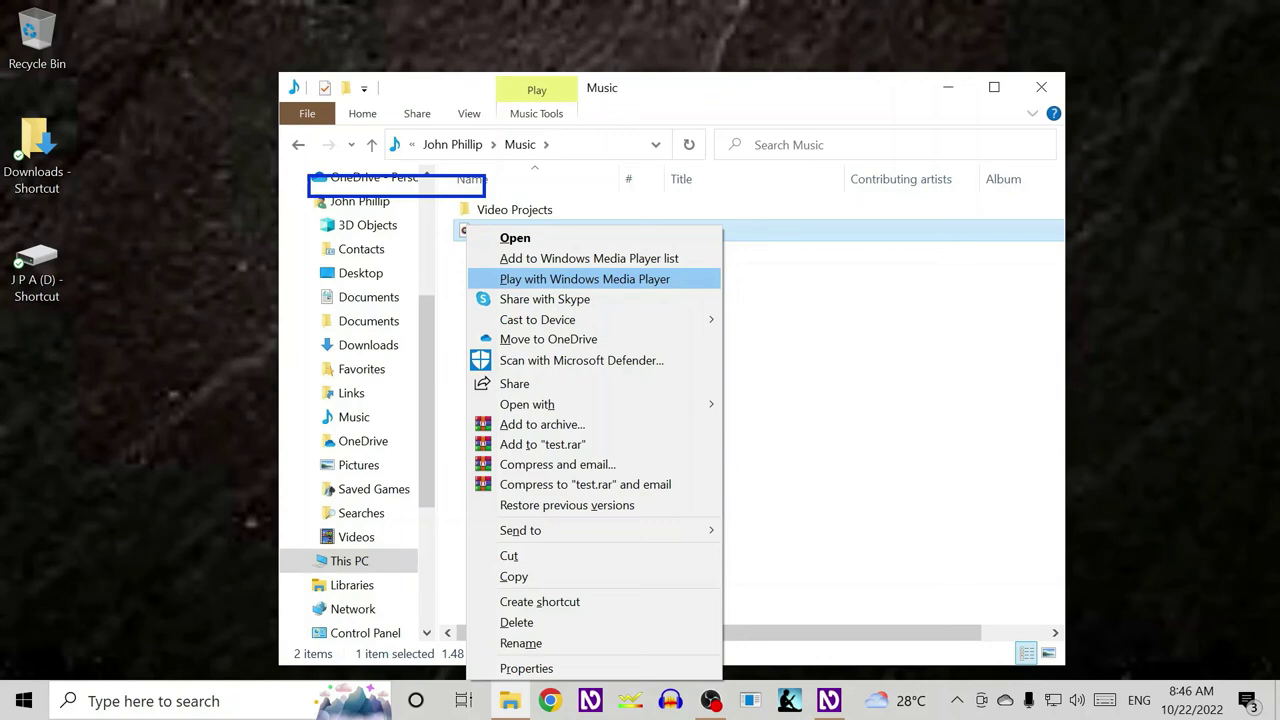
click(584, 279)
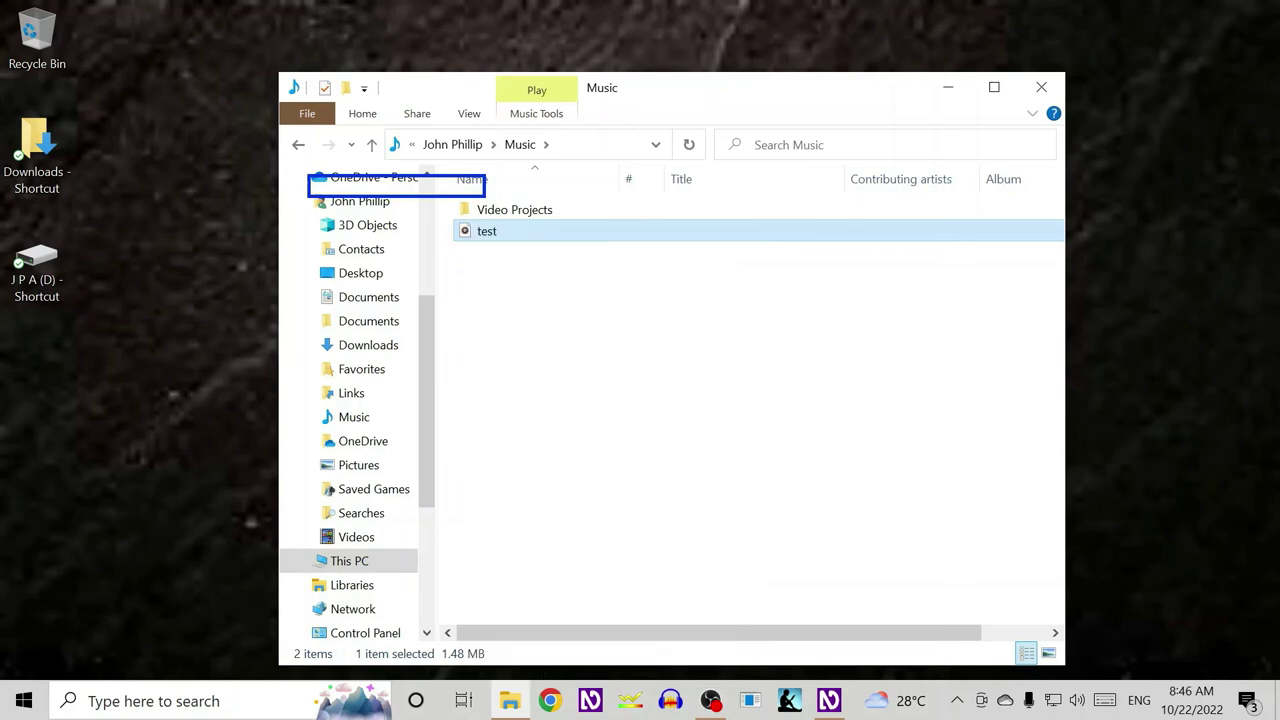